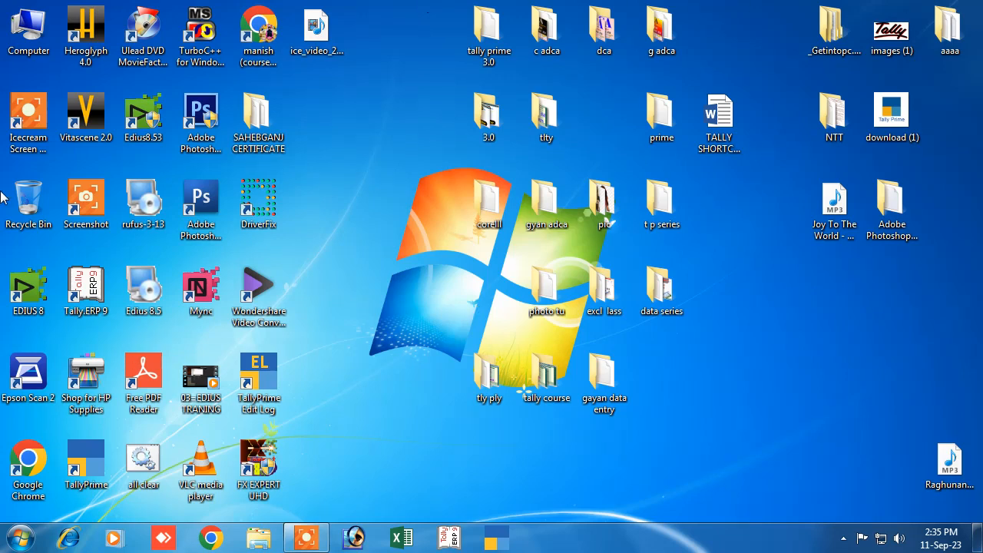
- Refresh the desktop, then search the Start menu for 'tally' and launch TallyPrime
{"action": "right_click", "coordinate": [343, 130]}
{"action": "left_click", "coordinate": [385, 174]}
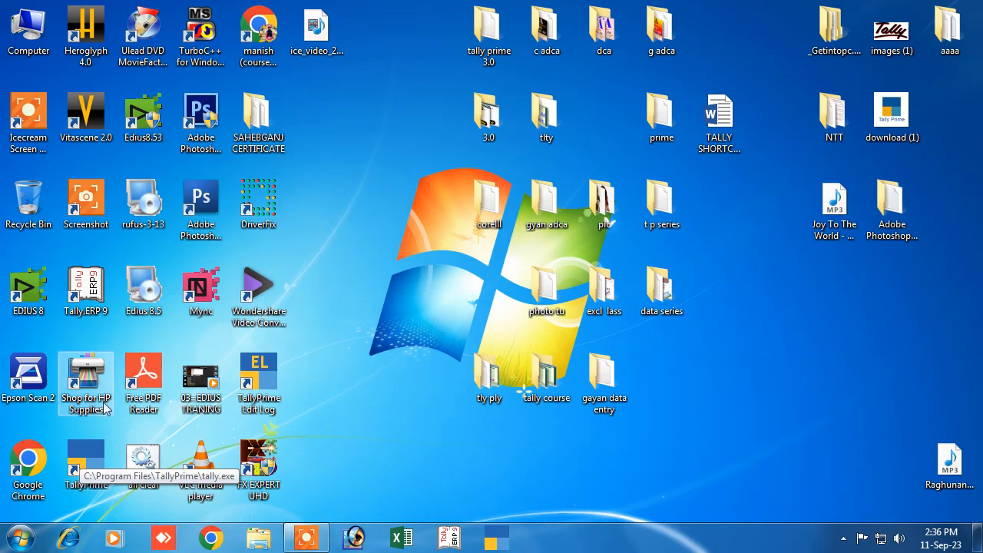
{"action": "left_click", "coordinate": [10, 546]}
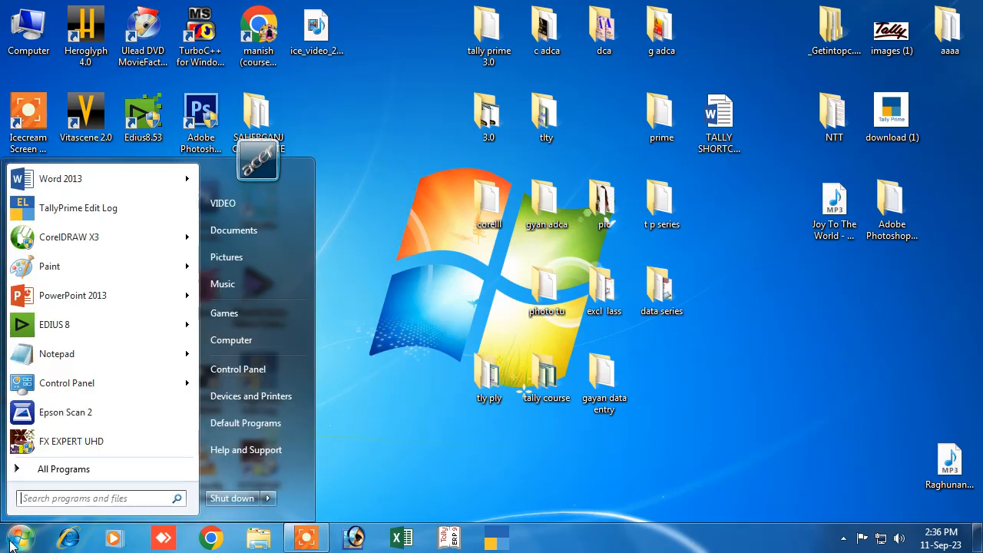
{"action": "type", "text": "tall"}
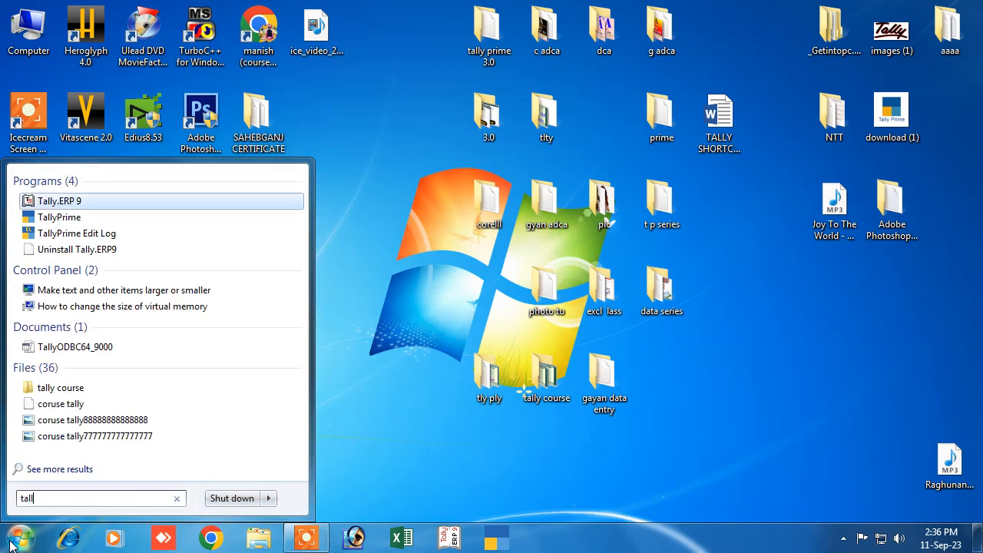
{"action": "type", "text": "y"}
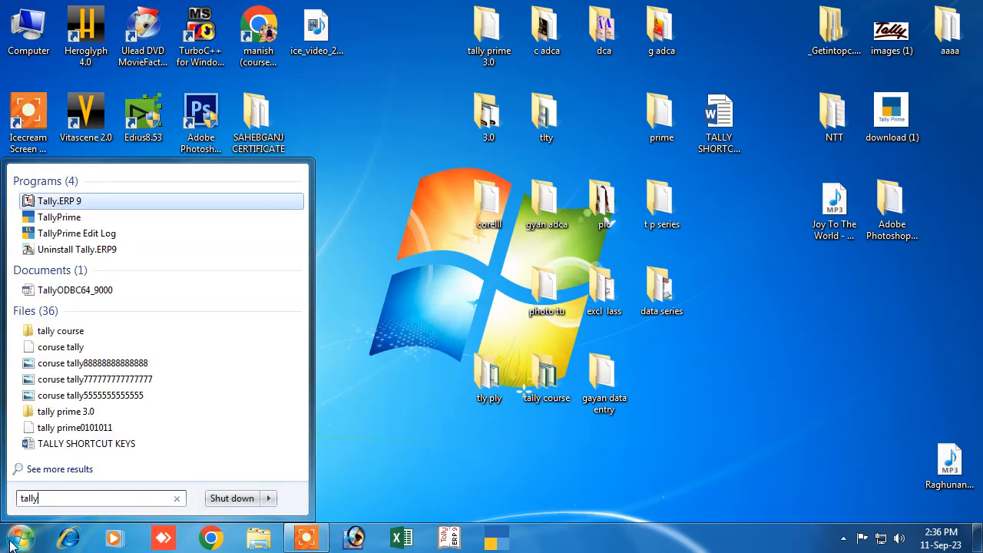
{"action": "left_click", "coordinate": [52, 221]}
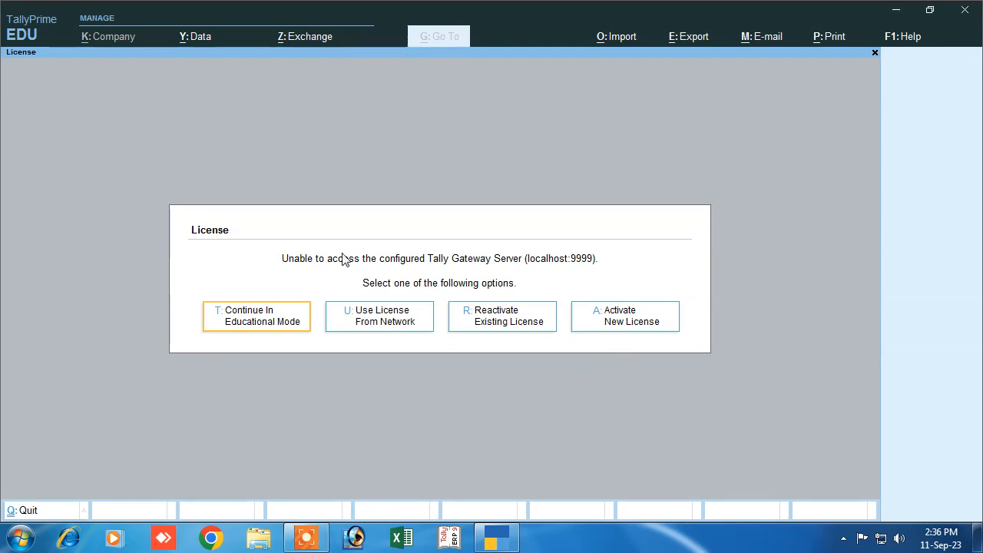
- Continue in Educational Mode, skip the Abc company login, and browse the stored companies
{"action": "left_click", "coordinate": [248, 329]}
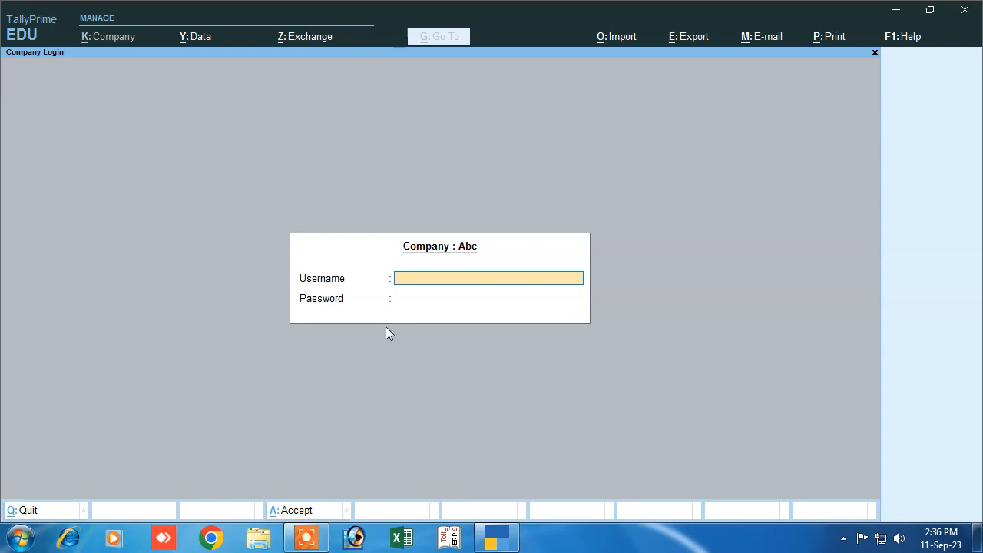
{"action": "key", "text": "Escape"}
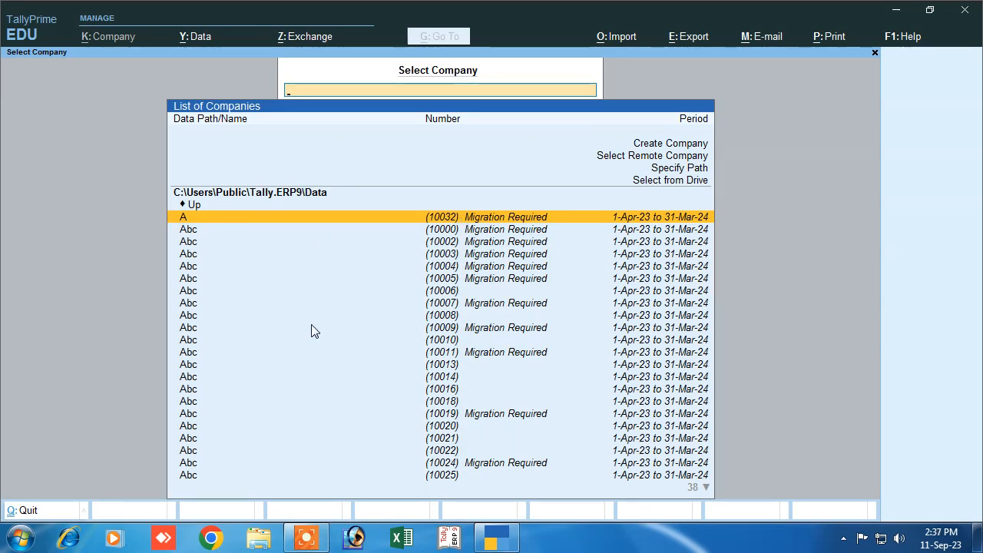
{"action": "scroll", "coordinate": [295, 420], "scroll_direction": "down", "scroll_amount": 10}
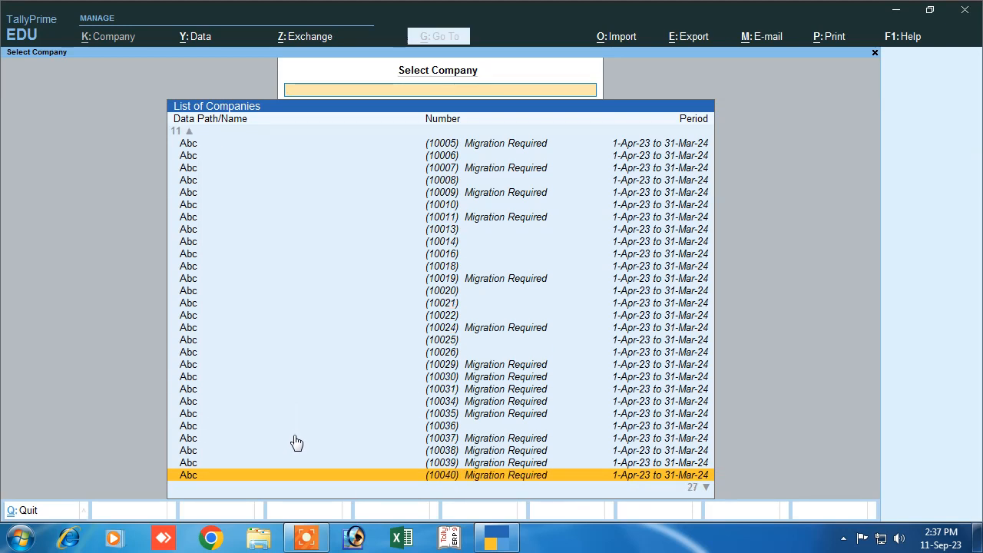
{"action": "scroll", "coordinate": [297, 437], "scroll_direction": "up", "scroll_amount": 10}
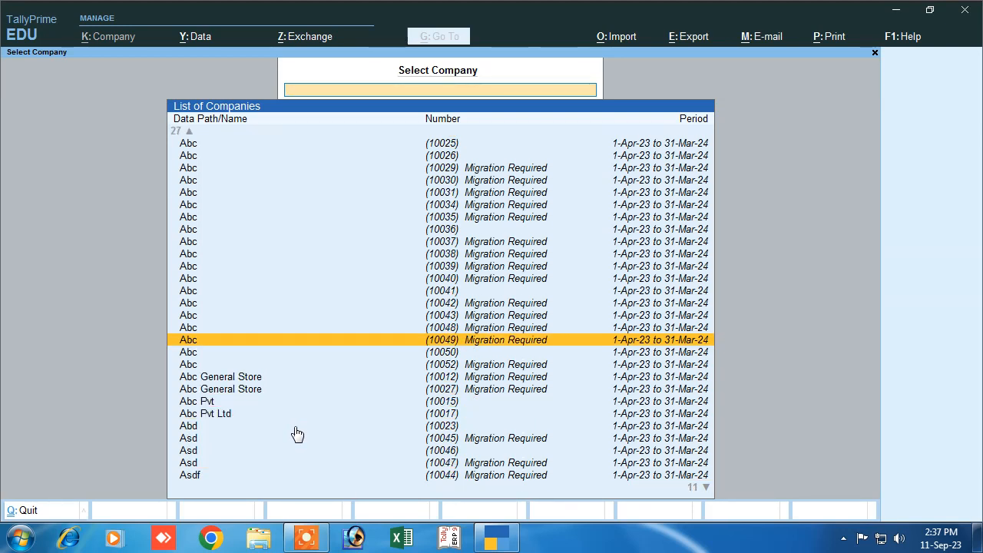
{"action": "scroll", "coordinate": [300, 436], "scroll_direction": "up", "scroll_amount": 15}
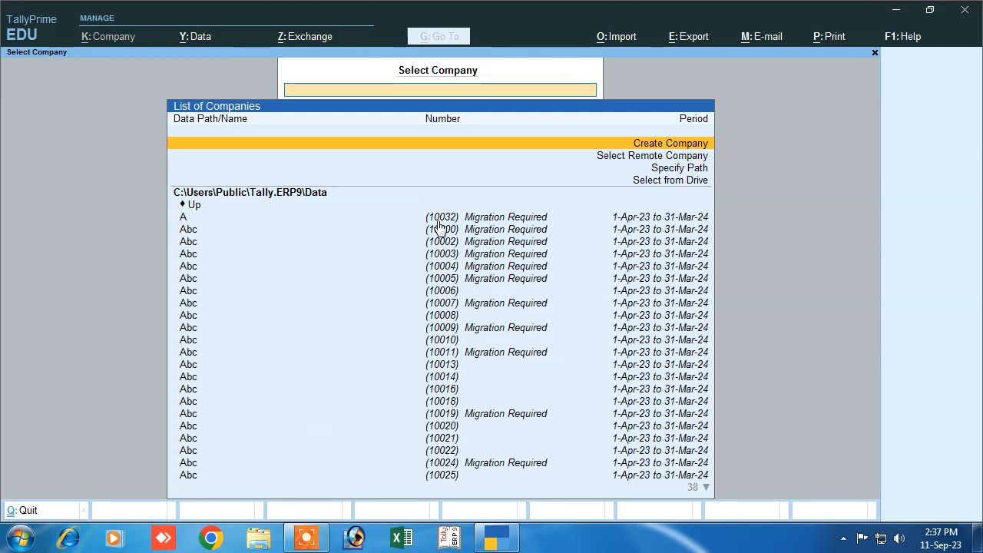
{"action": "scroll", "coordinate": [442, 290], "scroll_direction": "down", "scroll_amount": 9}
{"action": "scroll", "coordinate": [432, 435], "scroll_direction": "down", "scroll_amount": 16}
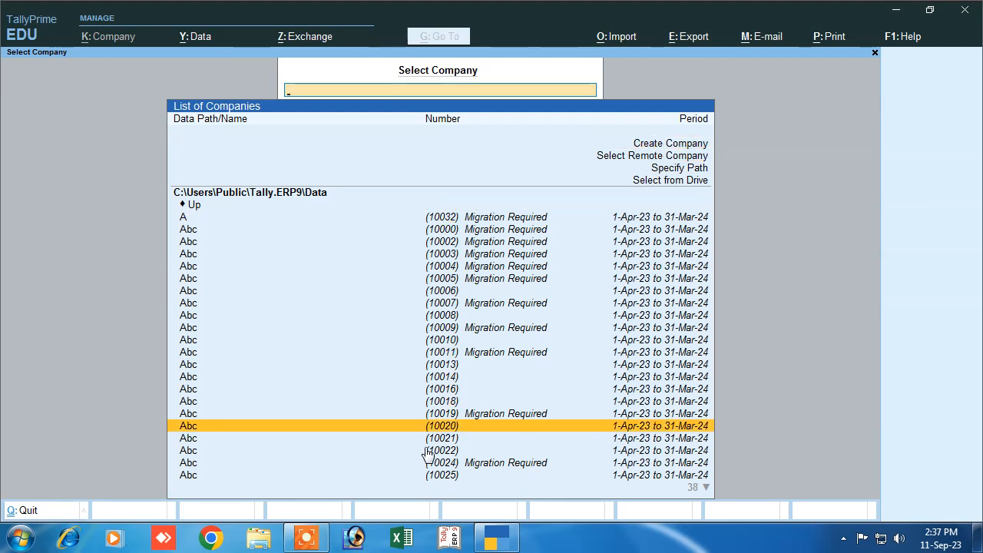
{"action": "scroll", "coordinate": [402, 455], "scroll_direction": "up", "scroll_amount": 20}
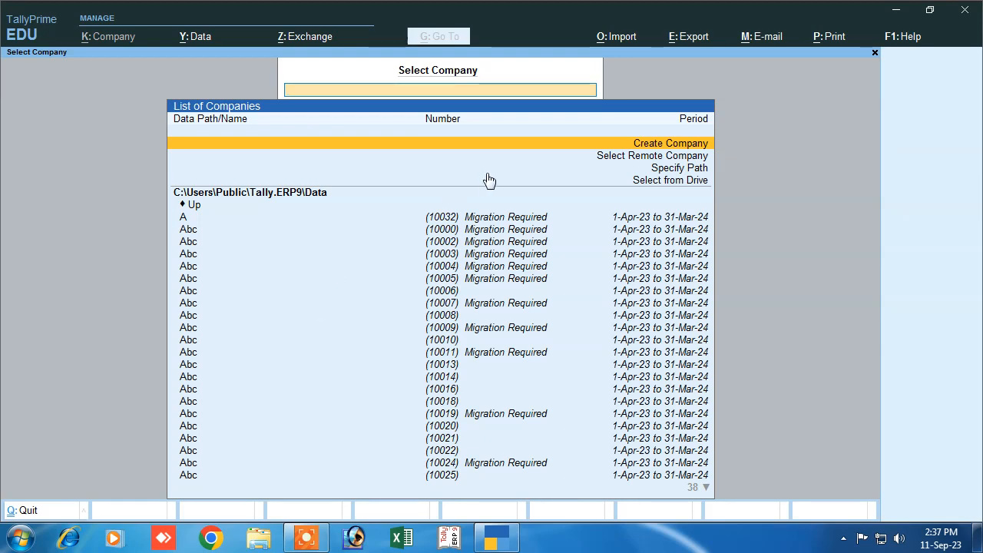
- Create a company named Abc Pvt Ltd with the same mailing name and start its address
{"action": "left_click", "coordinate": [643, 142]}
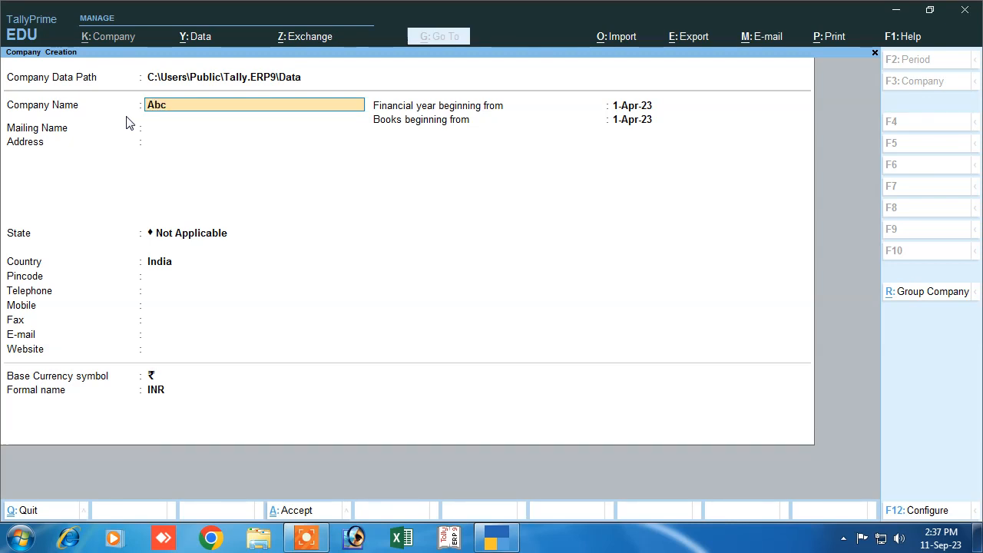
{"action": "type", "text": "Pvt Ltd"}
{"action": "key", "text": "Return"}
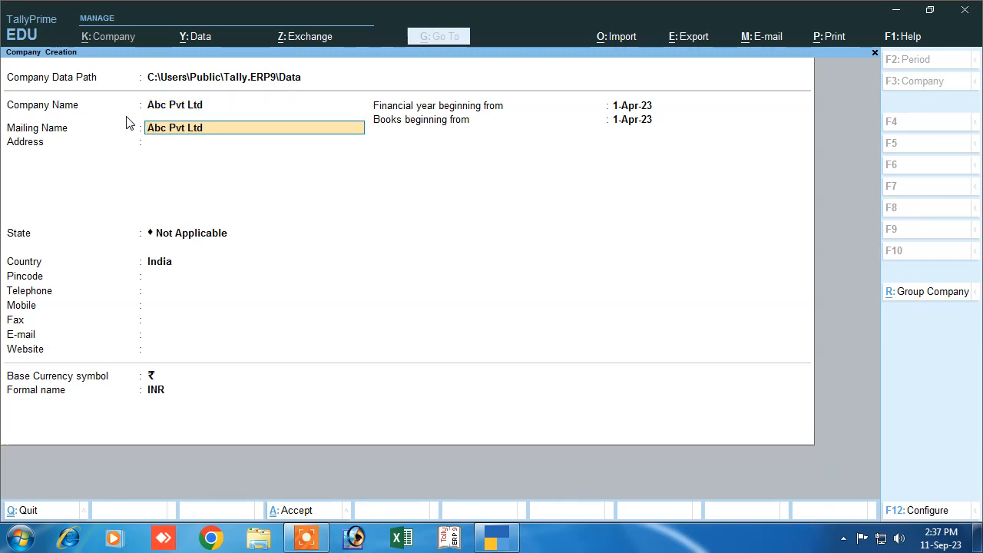
{"action": "key", "text": "Return"}
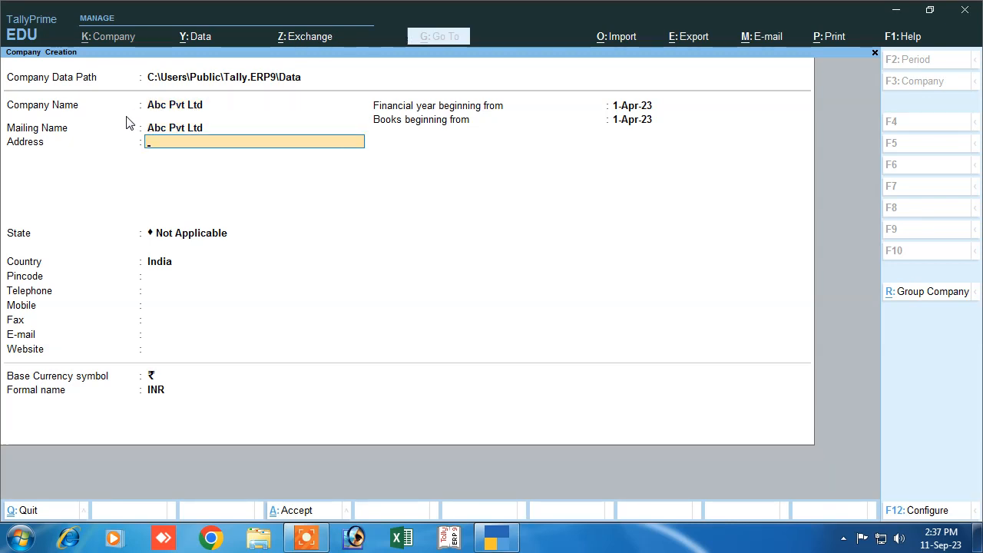
{"action": "type", "text": "D"}
{"action": "type", "text": "eir"}
- Enter address Deoria, state Bihar and pincode 843125, leaving contact details empty
{"action": "key", "text": "BackSpace"}
{"action": "key", "text": "BackSpace"}
{"action": "type", "text": "o"}
{"action": "key", "text": "Return"}
{"action": "key", "text": "Return"}
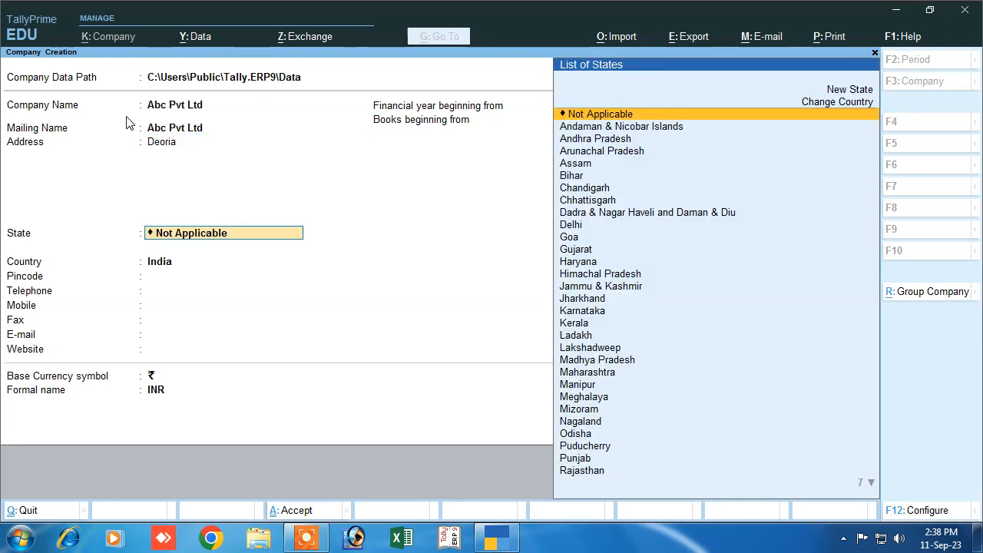
{"action": "type", "text": "b"}
{"action": "key", "text": "Return"}
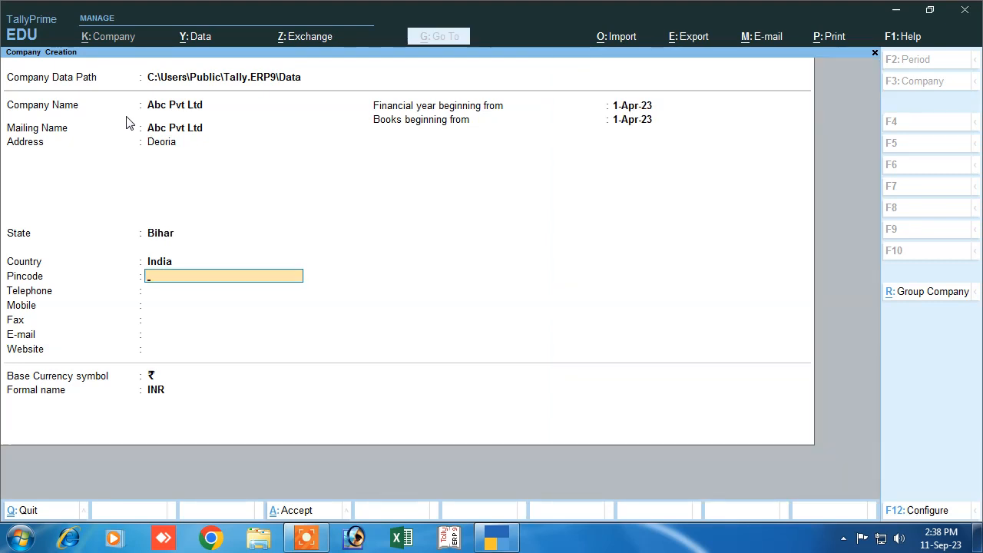
{"action": "type", "text": "843125"}
{"action": "key", "text": "Return"}
{"action": "key", "text": "Return"}
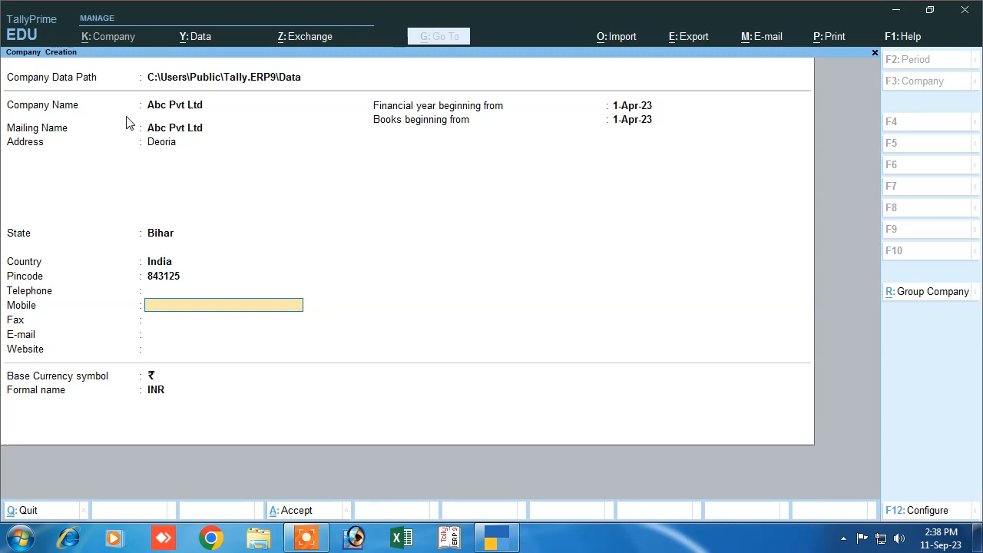
{"action": "key", "text": "Return"}
{"action": "key", "text": "Return"}
{"action": "key", "text": "Return"}
{"action": "key", "text": "Return"}
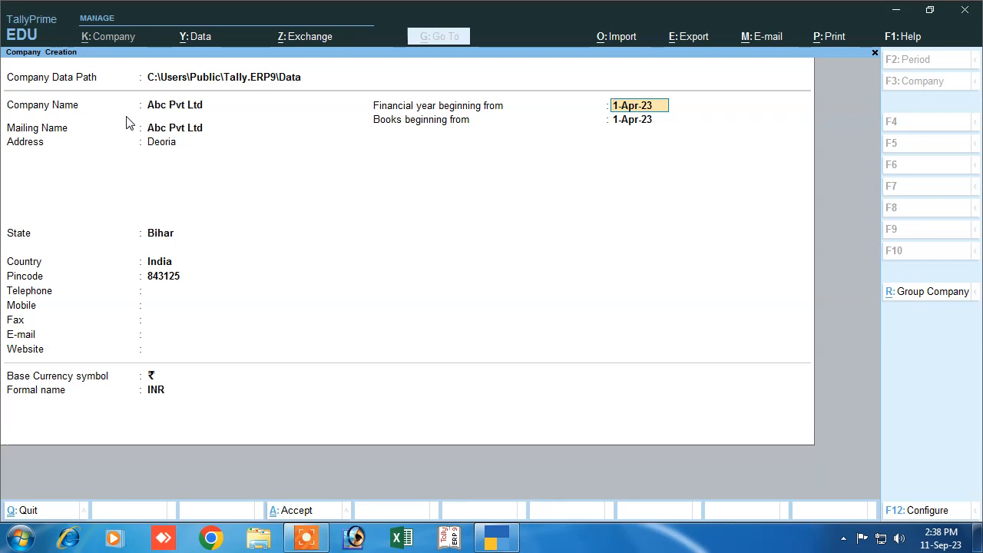
- Keep 1-Apr-23 as financial year and books start, keep INR, and accept the company
{"action": "key", "text": "Return"}
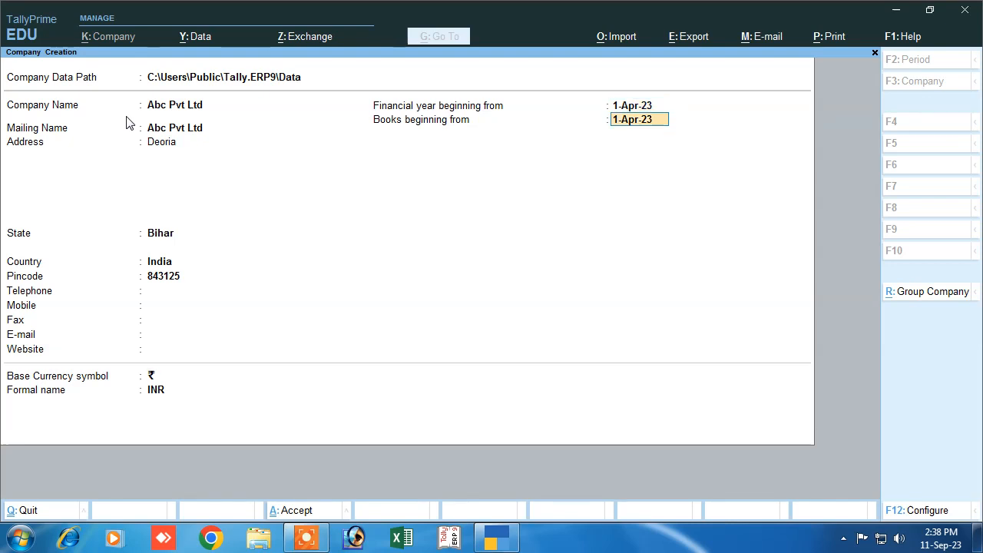
{"action": "key", "text": "Return"}
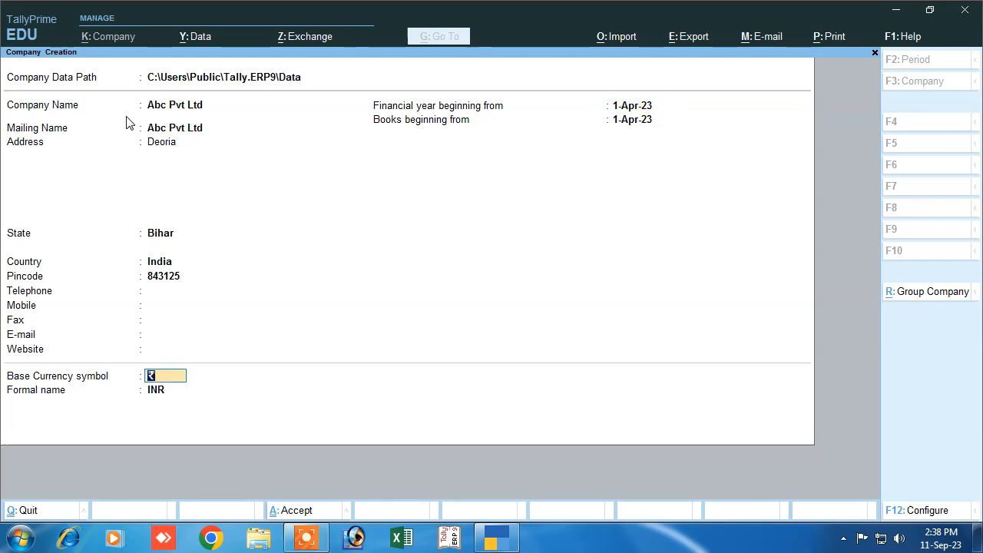
{"action": "key", "text": "Return"}
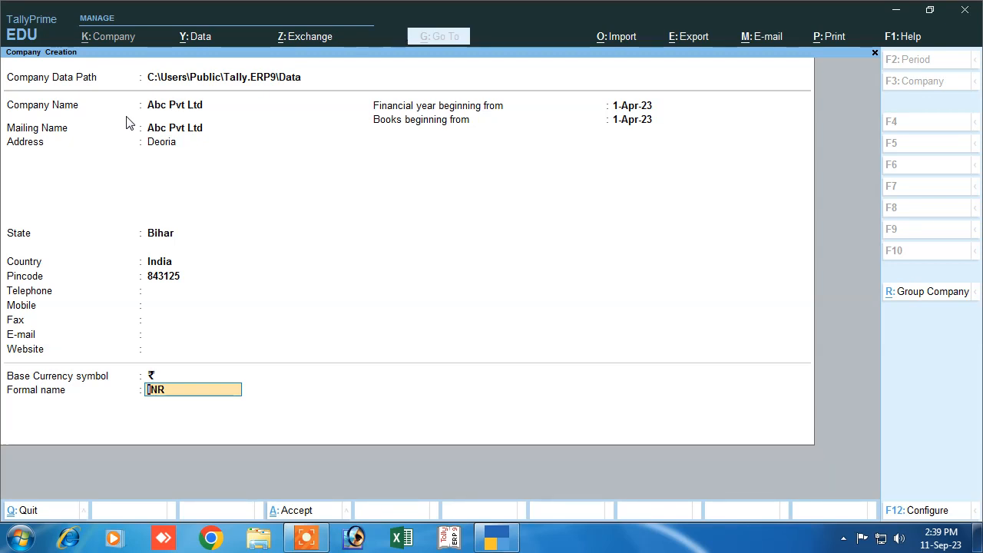
{"action": "key", "text": "Return"}
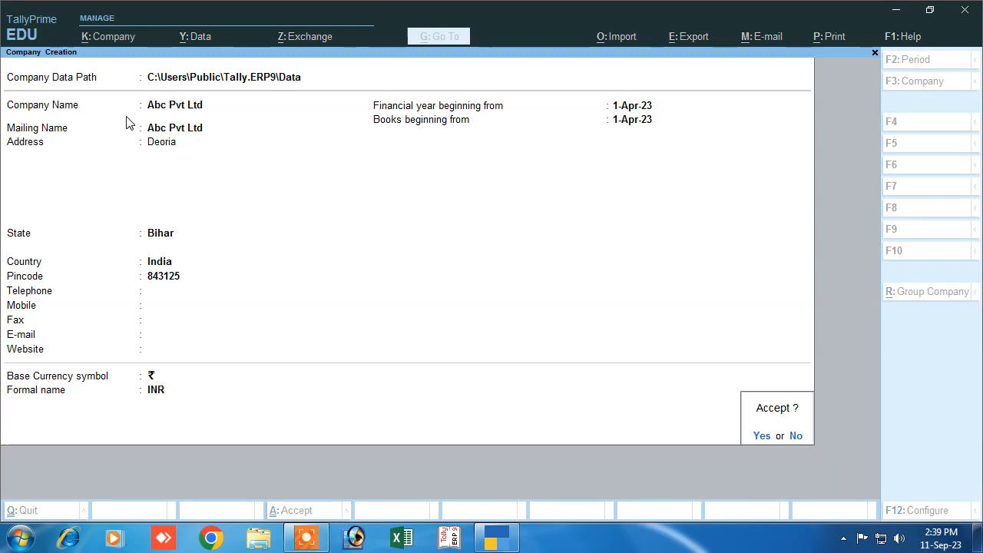
{"action": "key", "text": "Return"}
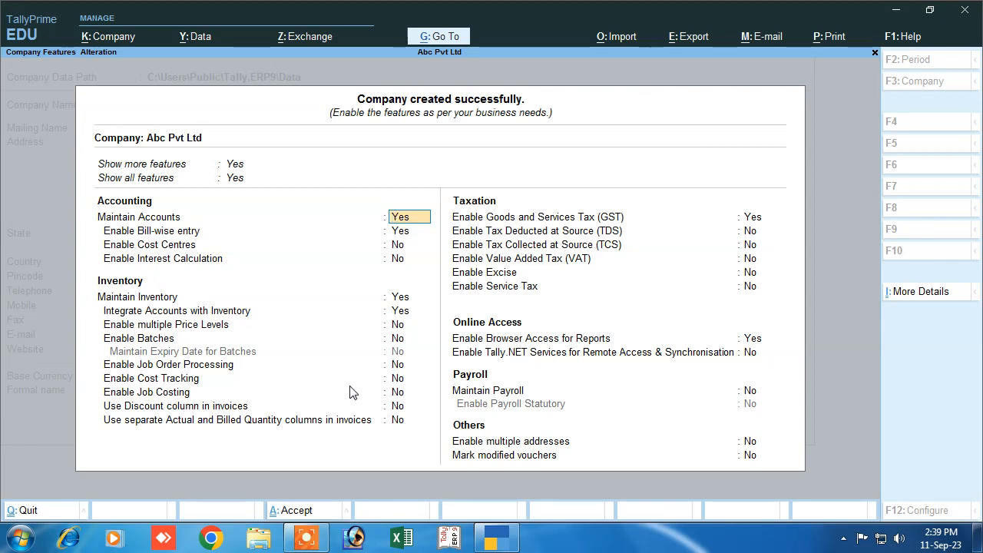
- Accept the default Company Features with Ctrl+A
{"action": "key", "text": "ctrl"}
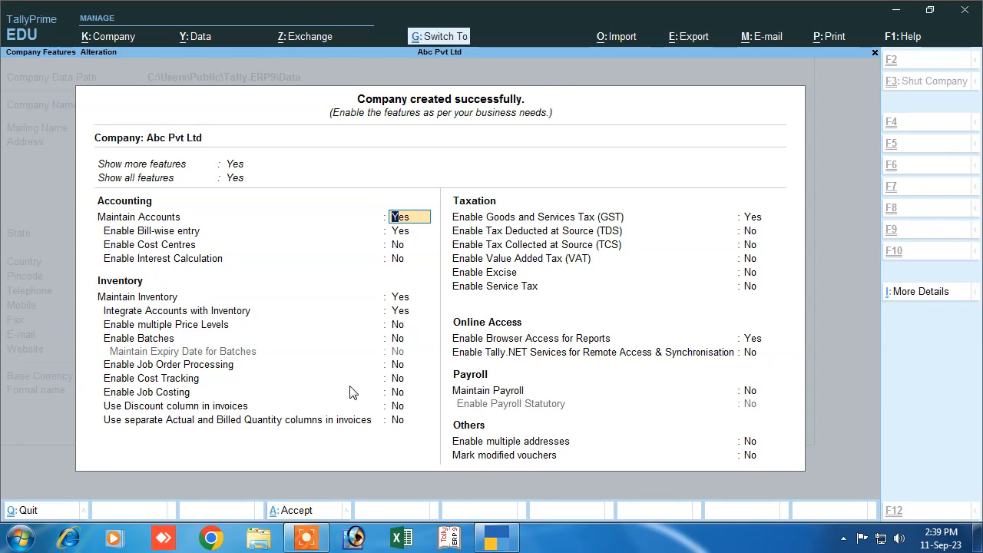
{"action": "key", "text": "ctrl+a"}
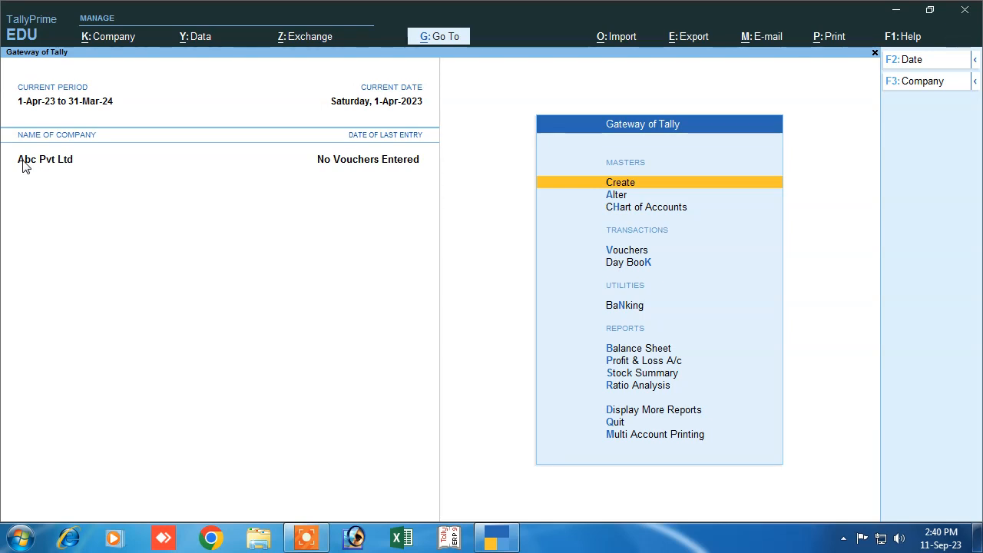
- Turn on user access control with an administrator username and confirmed password
{"action": "left_click", "coordinate": [110, 40]}
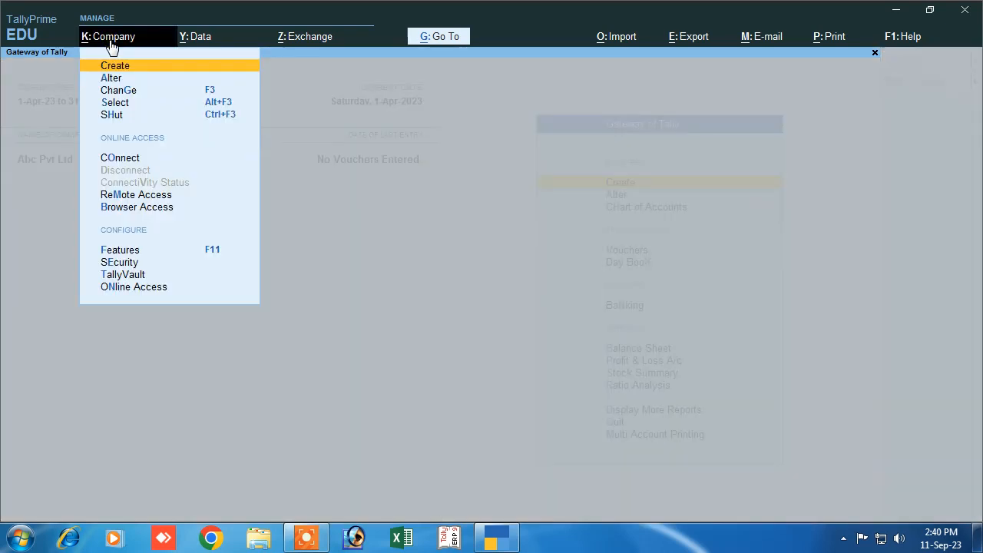
{"action": "left_click", "coordinate": [115, 263]}
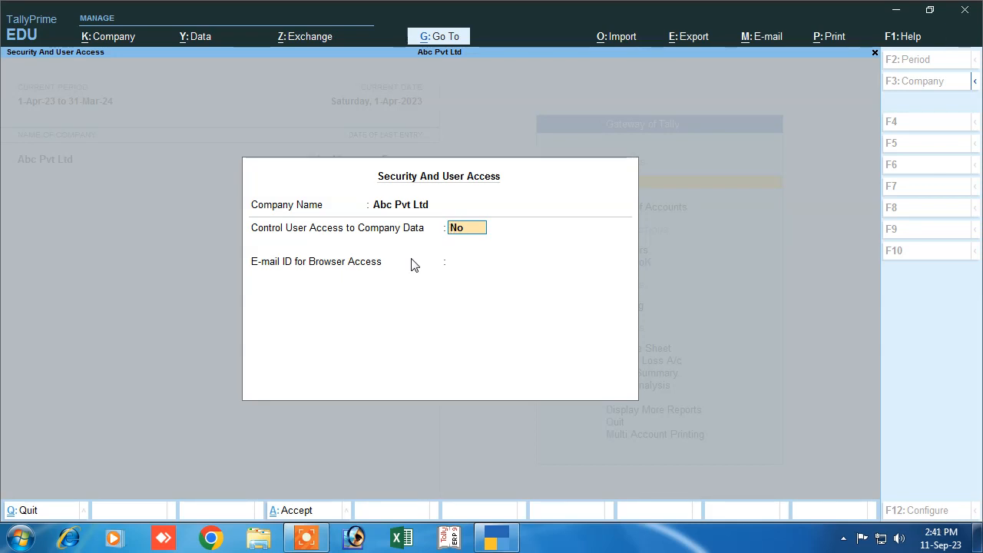
{"action": "key", "text": "Return"}
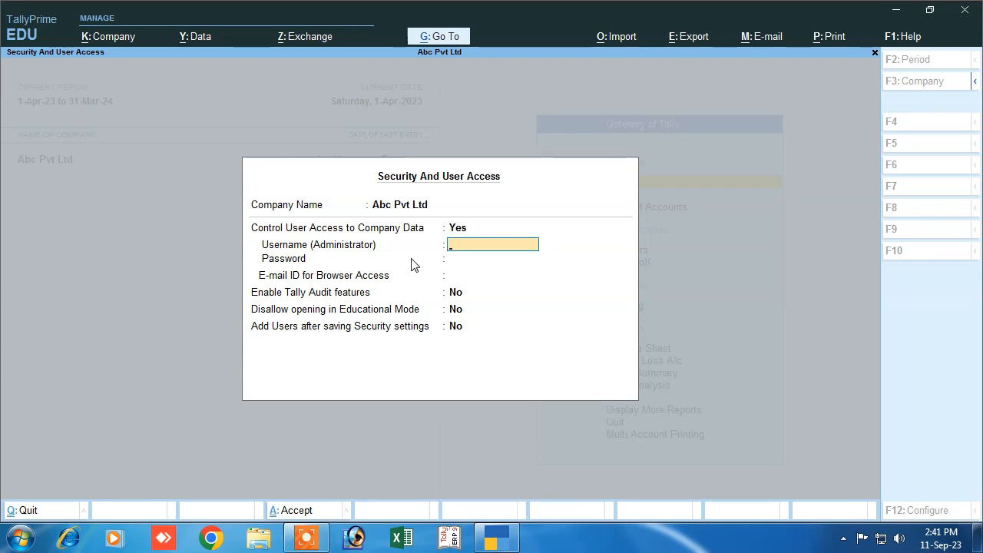
{"action": "type", "text": "manish"}
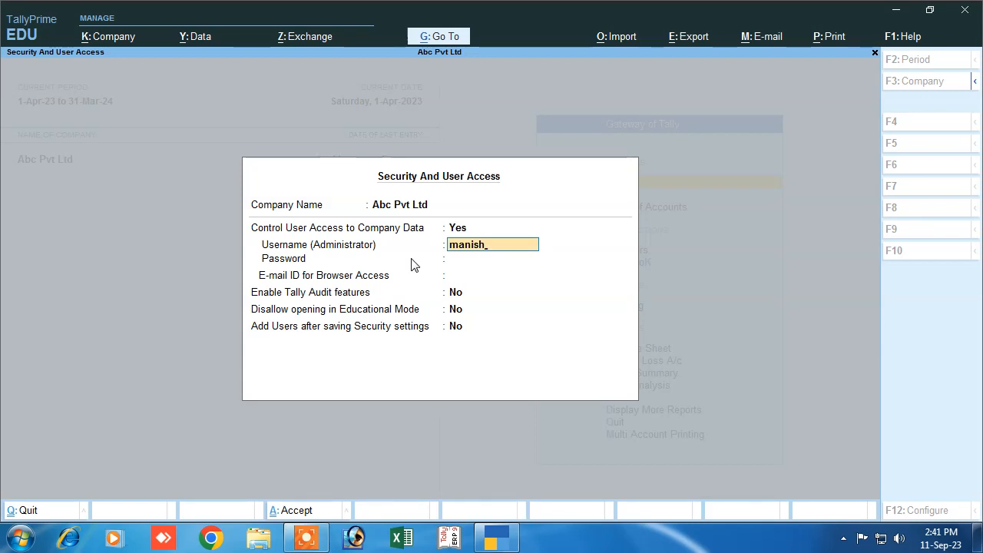
{"action": "key", "text": "Return"}
{"action": "type", "text": "123"}
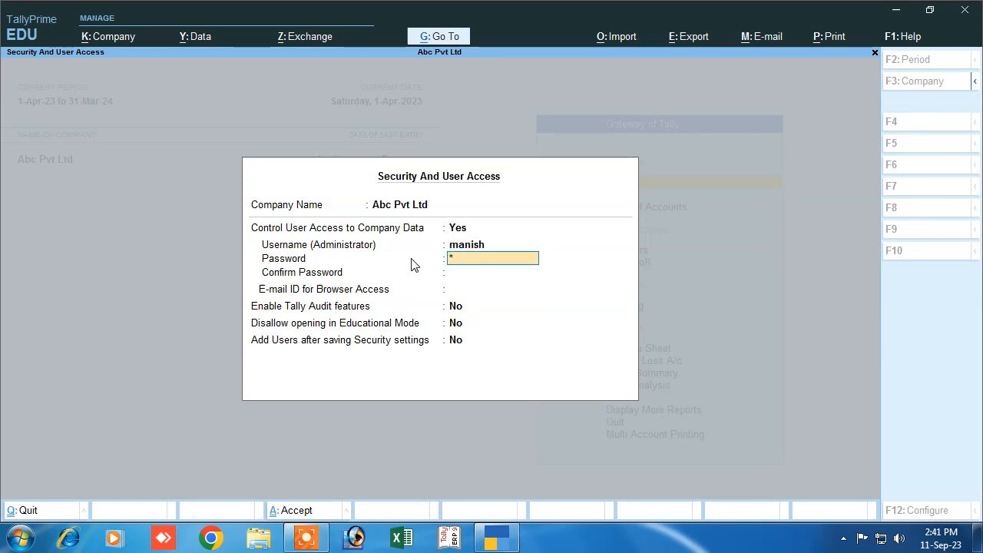
{"action": "key", "text": "Return"}
{"action": "type", "text": "1"}
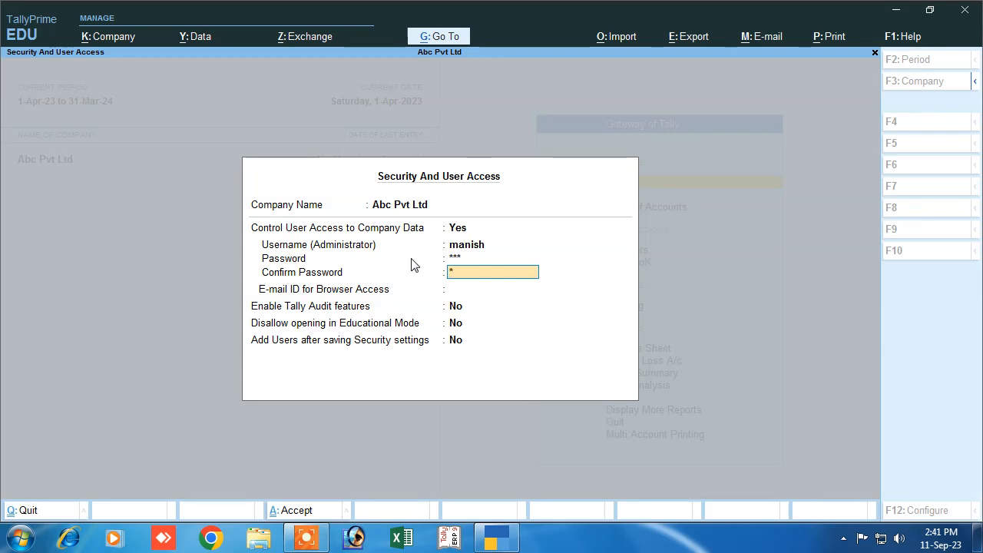
{"action": "type", "text": "23"}
{"action": "key", "text": "Return"}
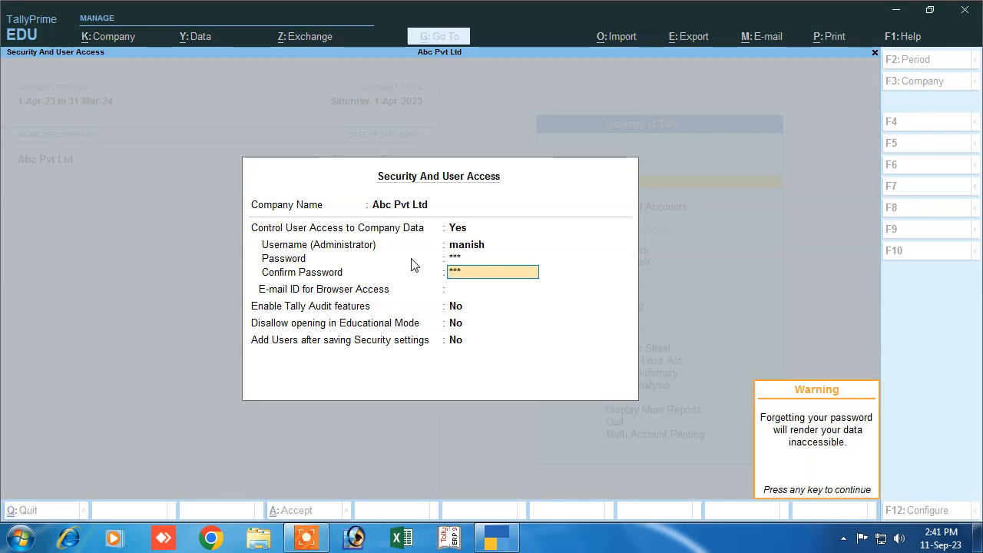
{"action": "key", "text": "Return"}
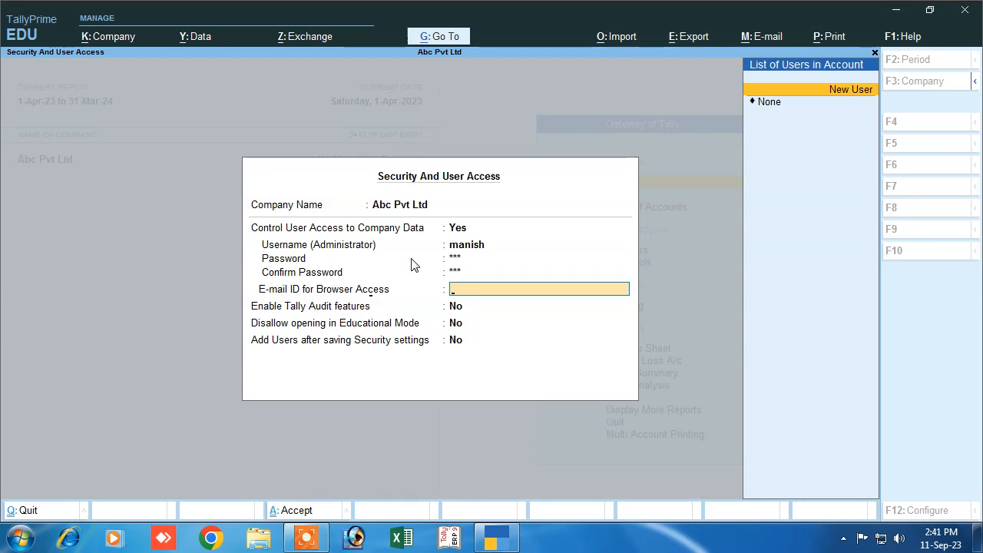
- Set browser-access e-mail to None, keep Tally Audit off and Educational Mode allowed
{"action": "key", "text": "Return"}
{"action": "key", "text": "Escape"}
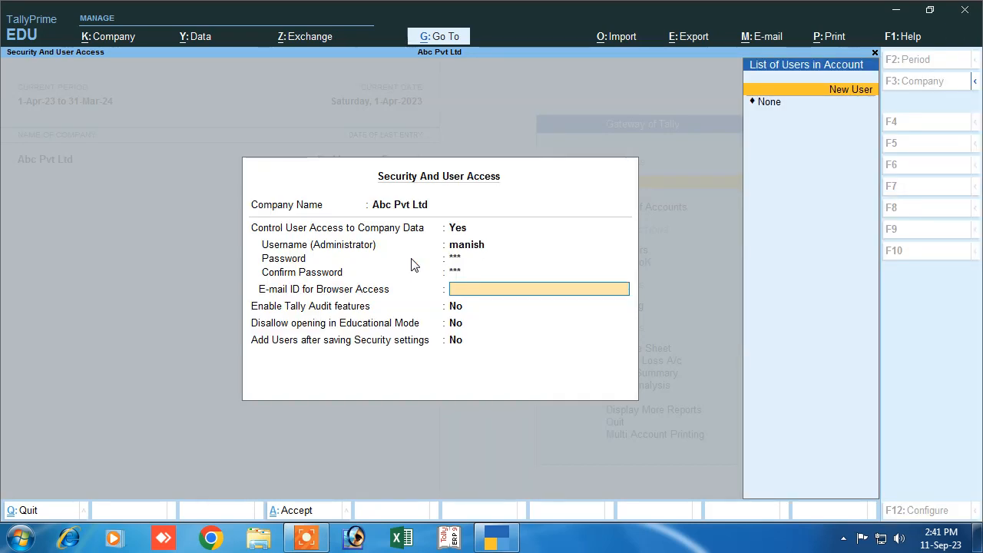
{"action": "key", "text": "Down"}
{"action": "key", "text": "Return"}
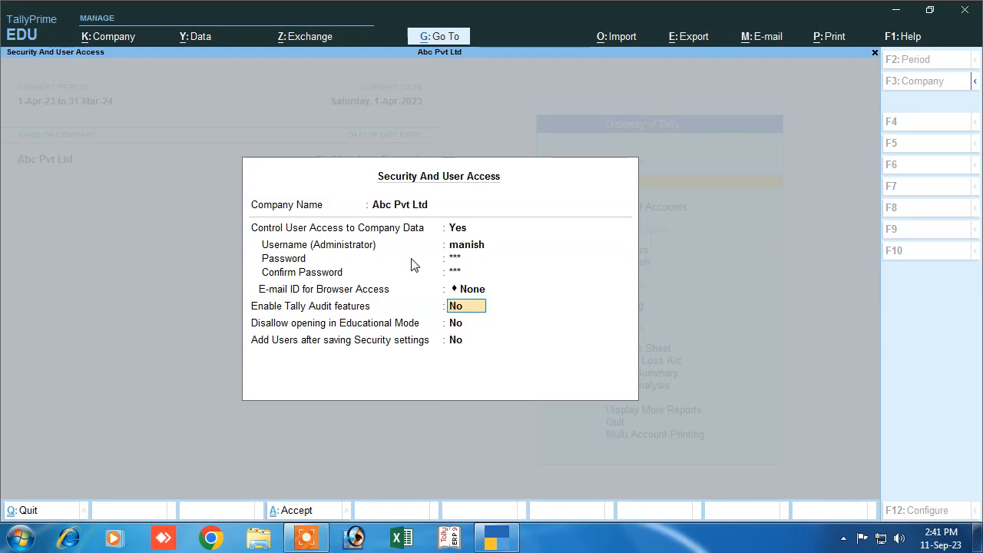
{"action": "key", "text": "Return"}
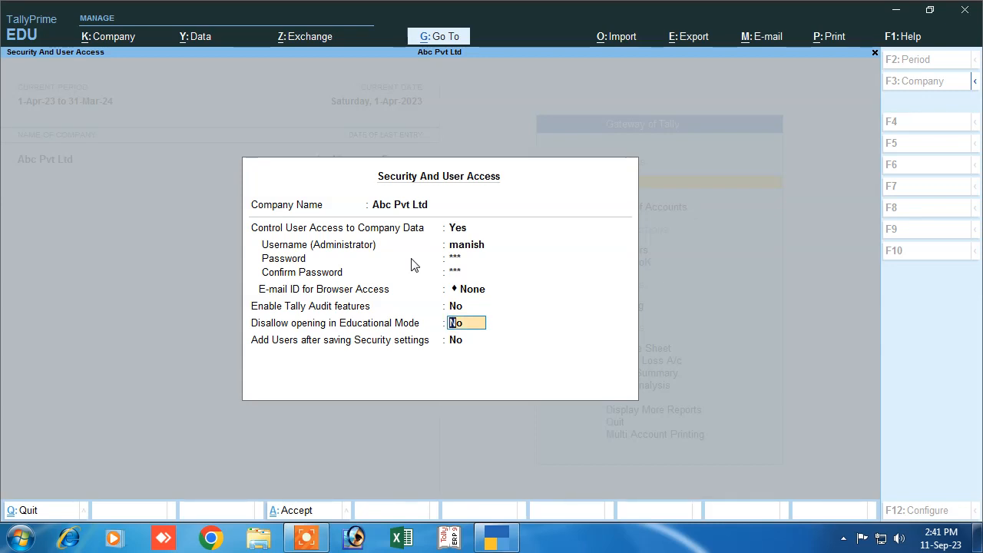
{"action": "key", "text": "Return"}
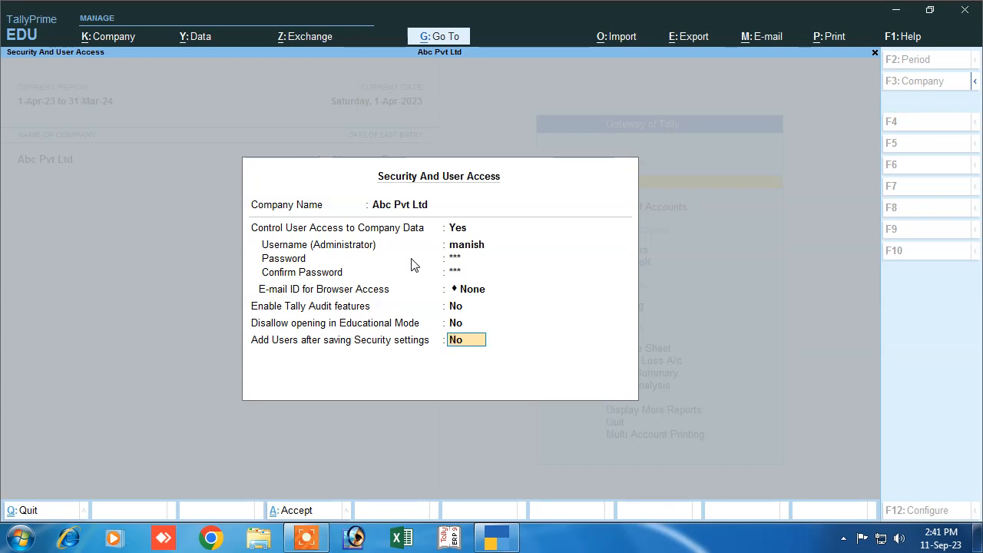
{"action": "key", "text": "Return"}
- Save the security settings with Yes and choose Shut from the Company menu
{"action": "key", "text": "y"}
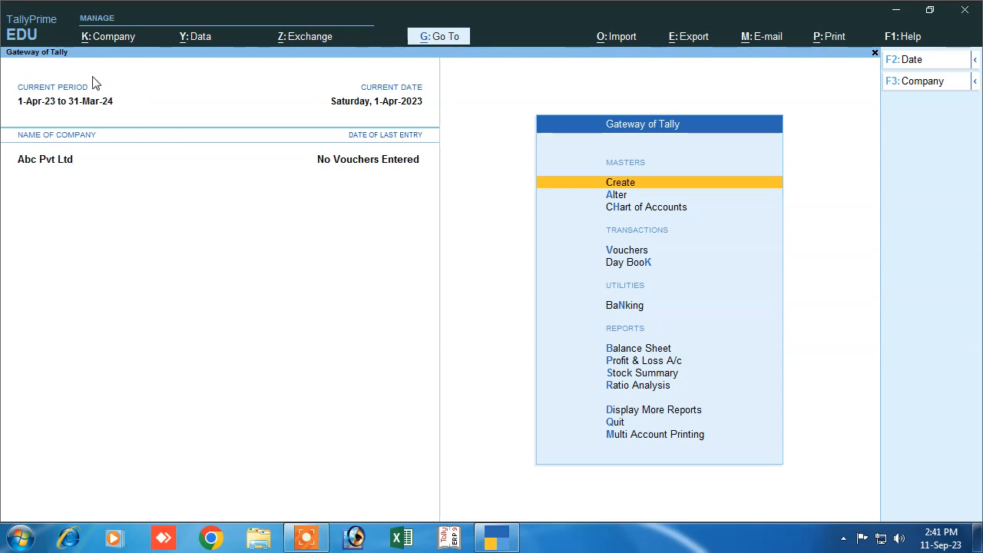
{"action": "left_click", "coordinate": [105, 39]}
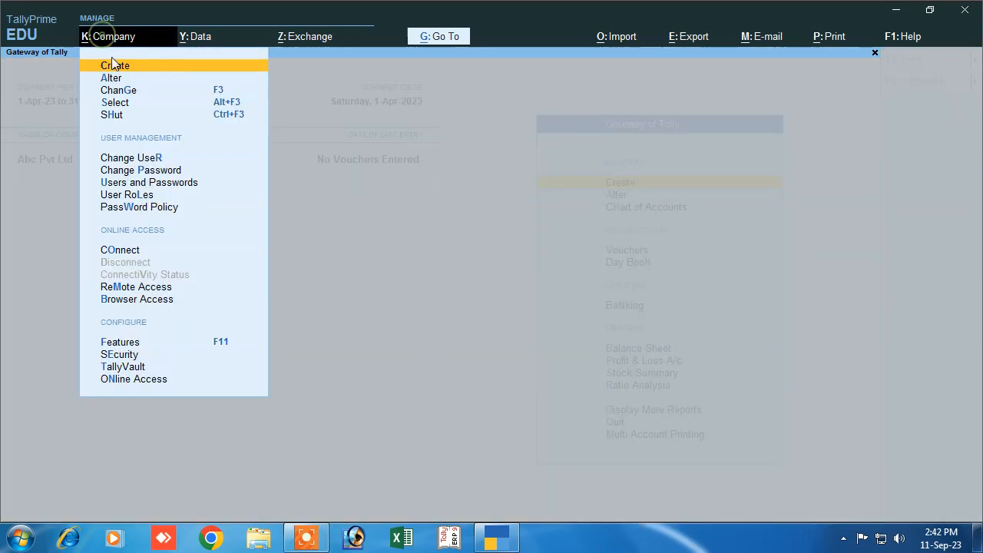
{"action": "left_click", "coordinate": [118, 118]}
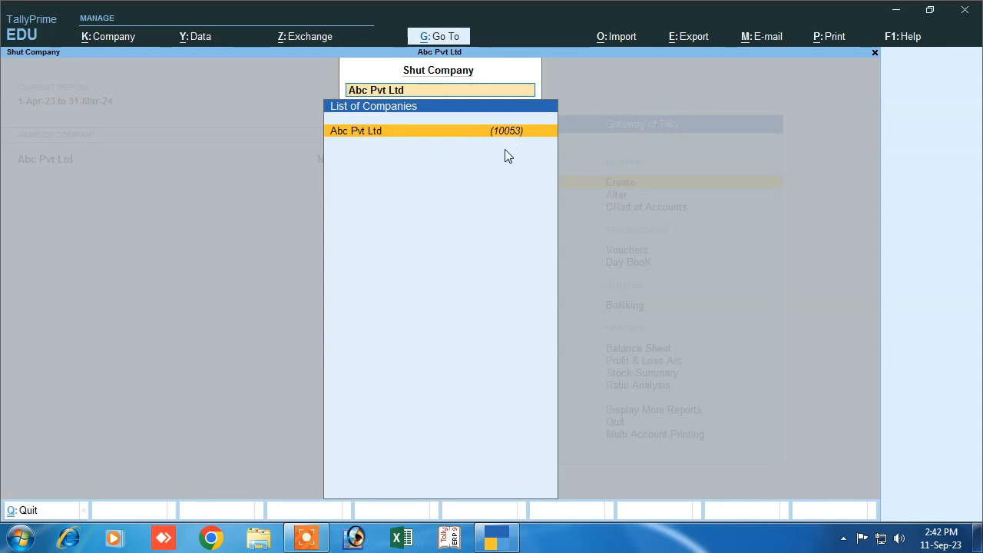
- Shut Abc Pvt Ltd and look through the Select Company list
{"action": "key", "text": "Return"}
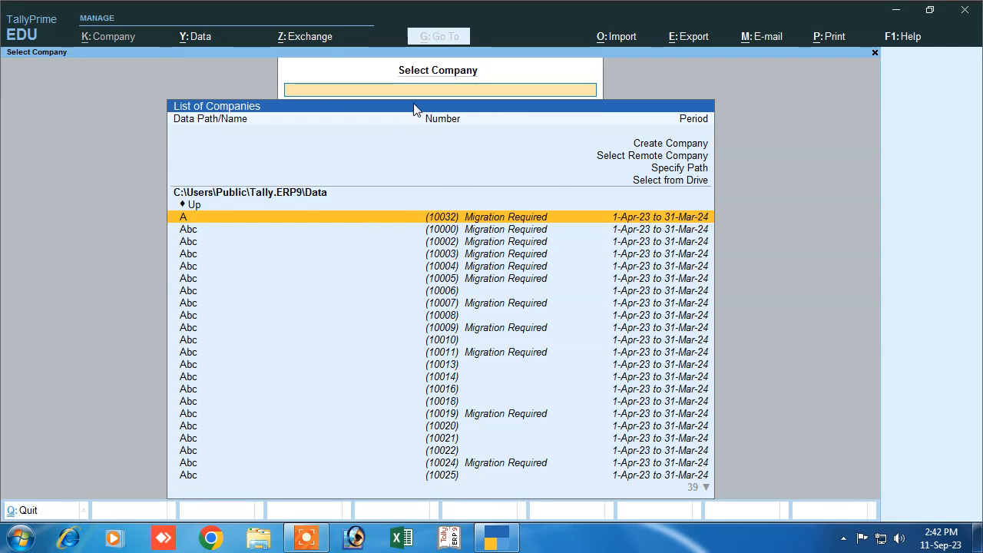
{"action": "scroll", "coordinate": [341, 377], "scroll_direction": "down", "scroll_amount": 9}
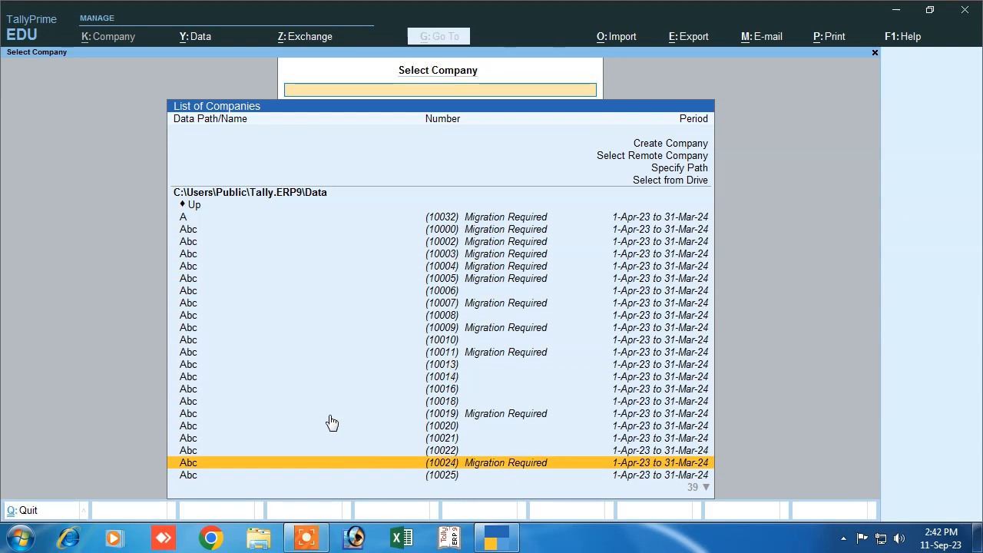
{"action": "scroll", "coordinate": [329, 432], "scroll_direction": "down", "scroll_amount": 10}
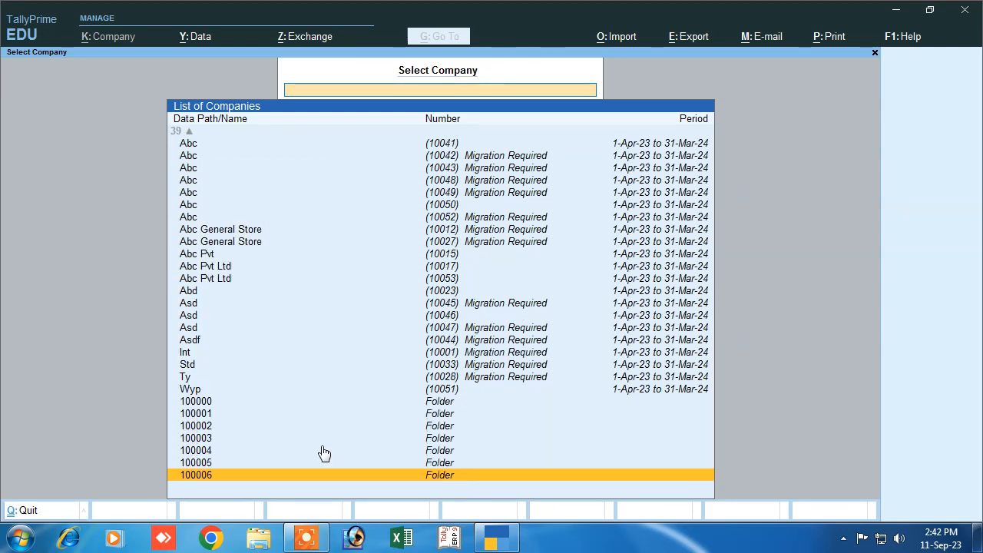
{"action": "scroll", "coordinate": [323, 465], "scroll_direction": "up", "scroll_amount": 6}
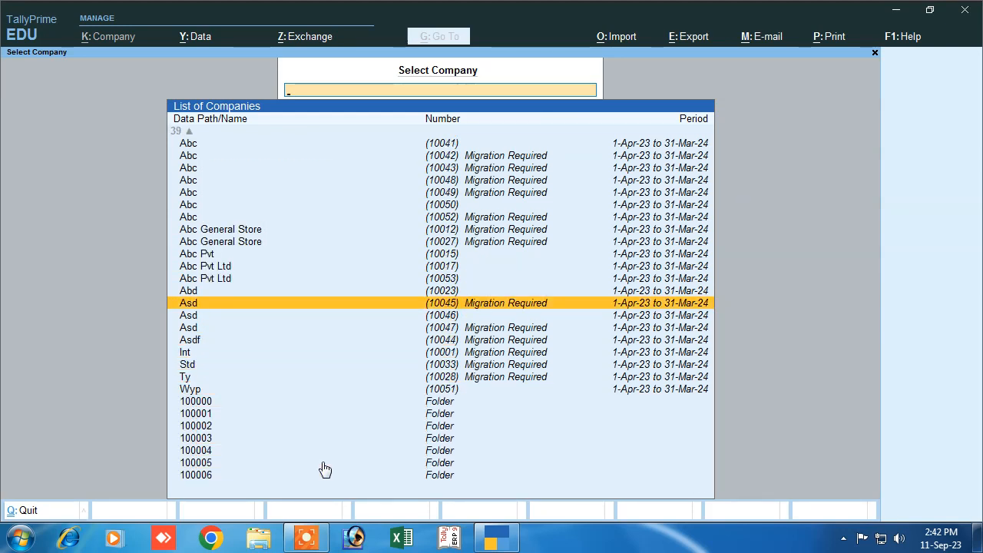
{"action": "scroll", "coordinate": [326, 467], "scroll_direction": "up", "scroll_amount": 12}
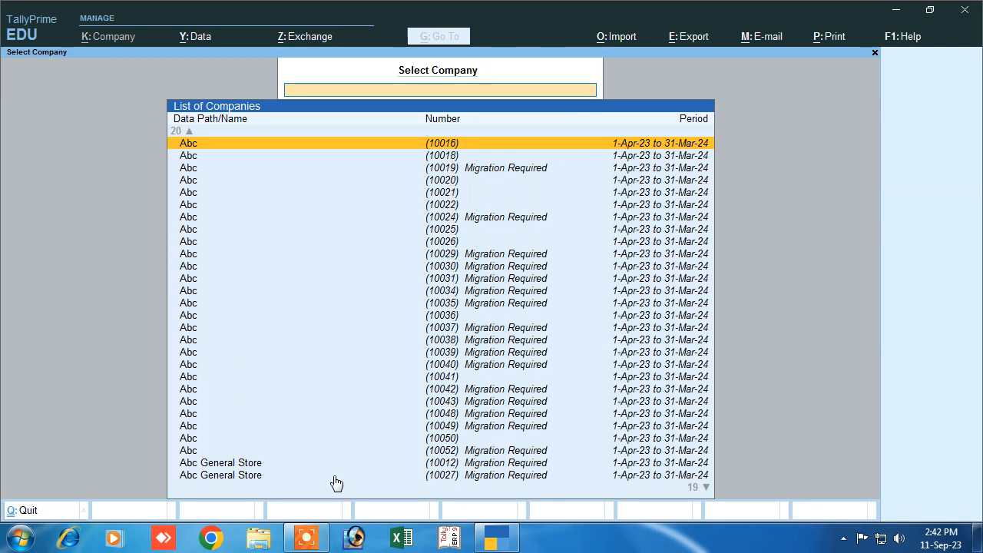
{"action": "scroll", "coordinate": [336, 481], "scroll_direction": "up", "scroll_amount": 6}
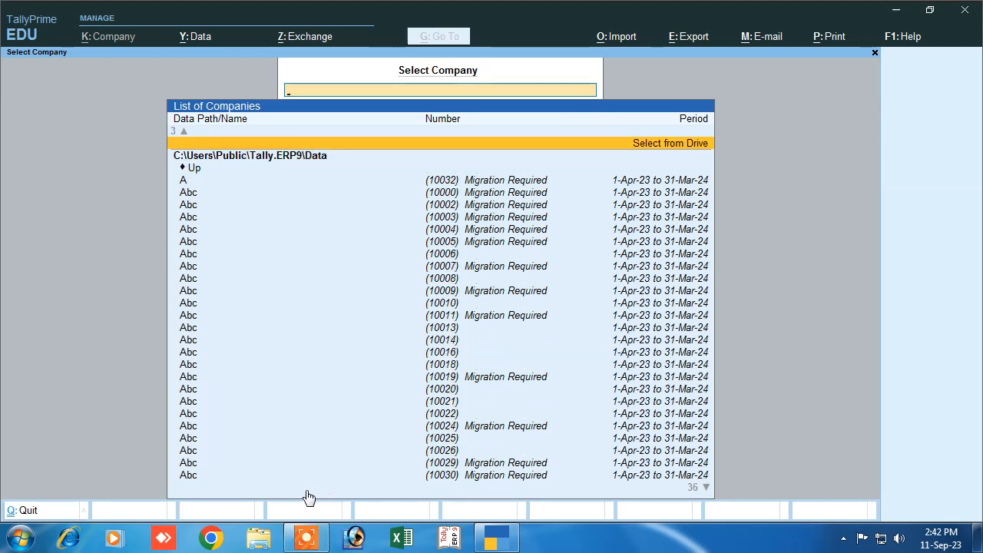
- Quit TallyPrime, refresh the desktop, relaunch it, and continue in Educational Mode
{"action": "left_click", "coordinate": [966, 13]}
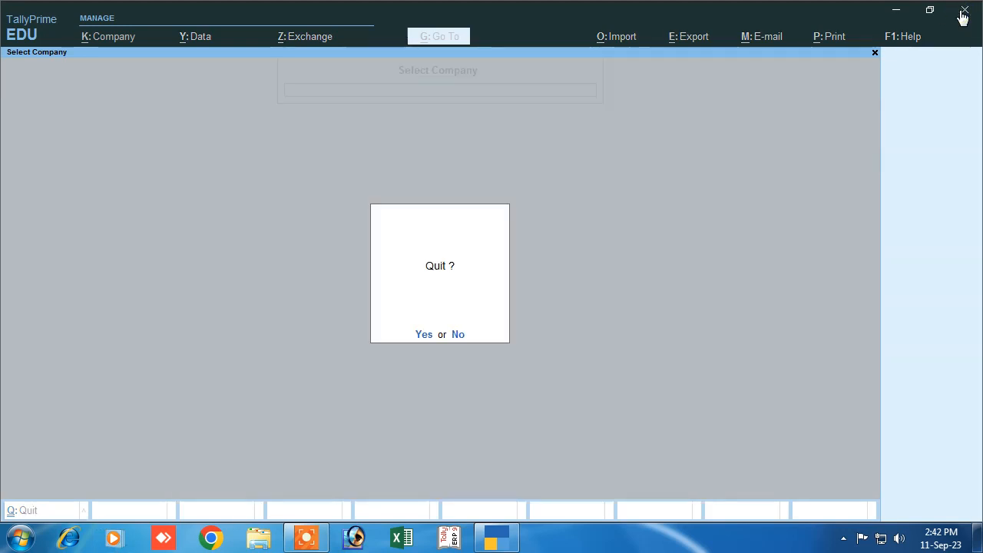
{"action": "left_click", "coordinate": [422, 336]}
{"action": "right_click", "coordinate": [378, 121]}
{"action": "left_click", "coordinate": [388, 162]}
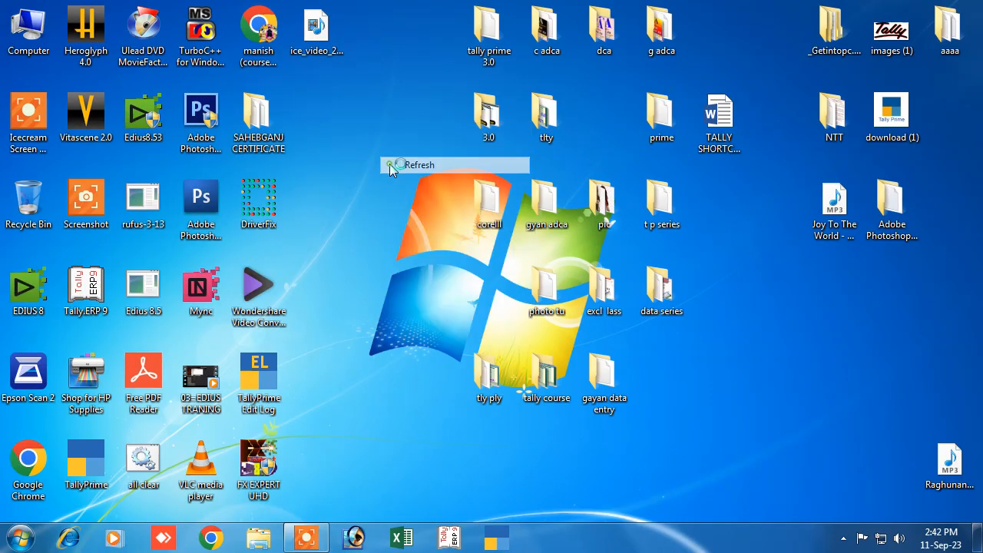
{"action": "double_click", "coordinate": [86, 461]}
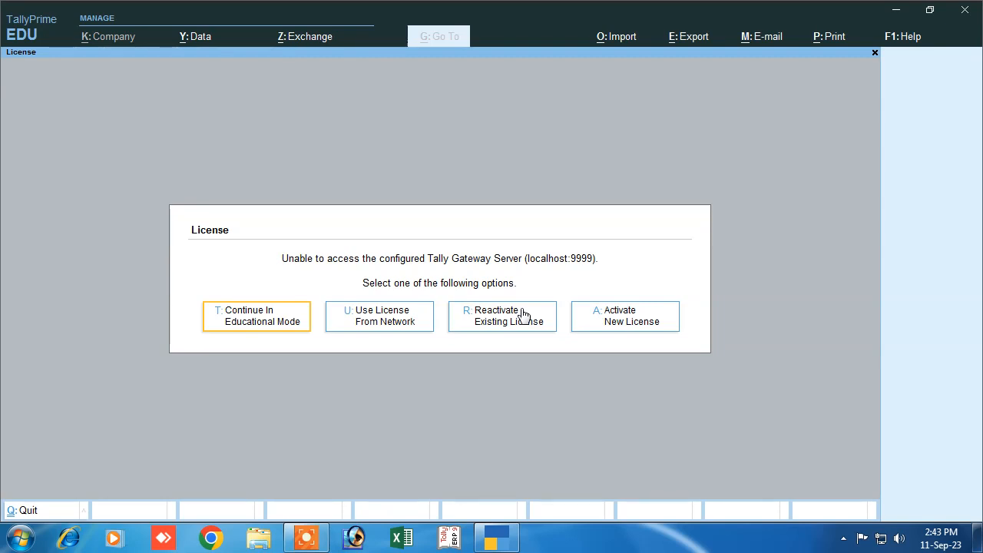
{"action": "left_click", "coordinate": [253, 326]}
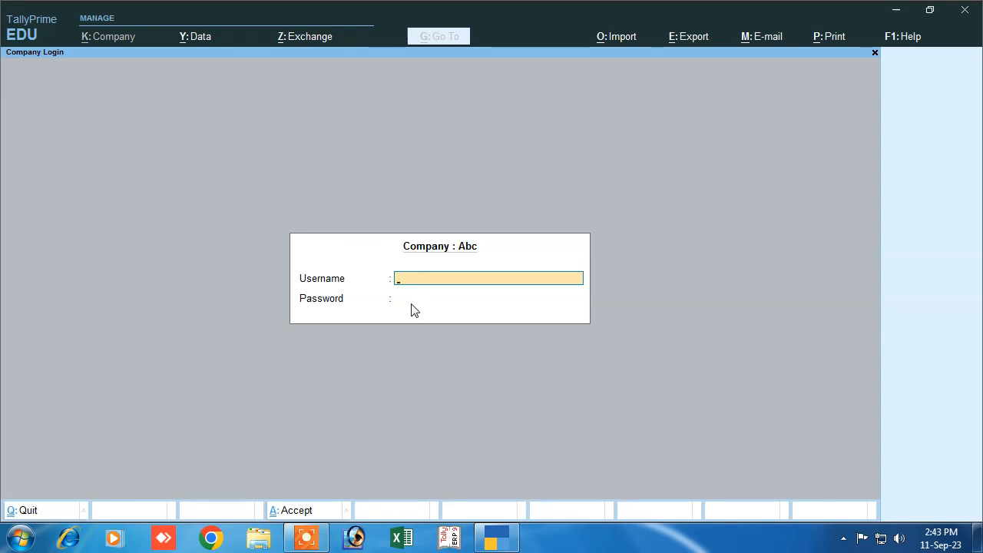
- Skip the Abc login and select Abc Pvt Ltd (10053) from the company list
{"action": "key", "text": "Escape"}
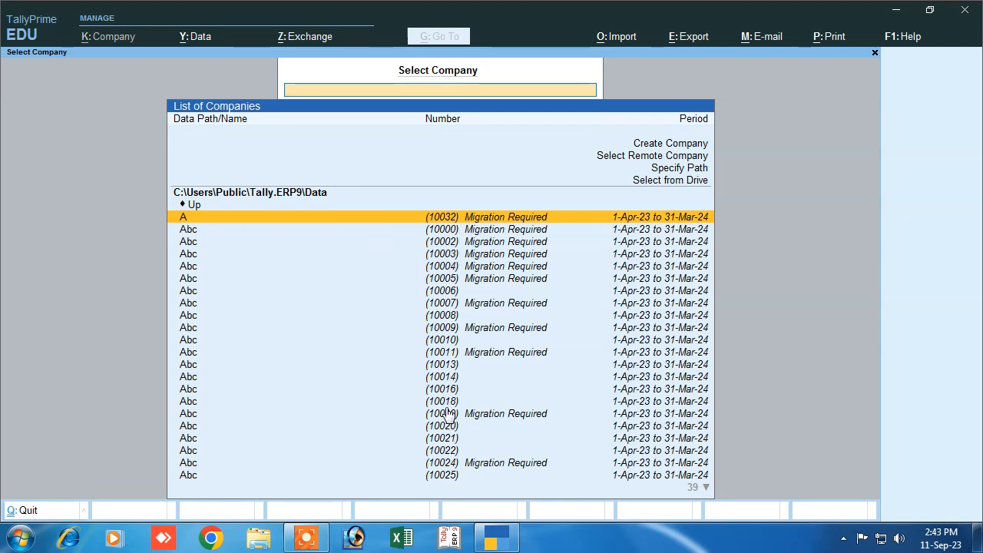
{"action": "key", "text": "Down"}
{"action": "key", "text": "Down"}
{"action": "key", "text": "Down"}
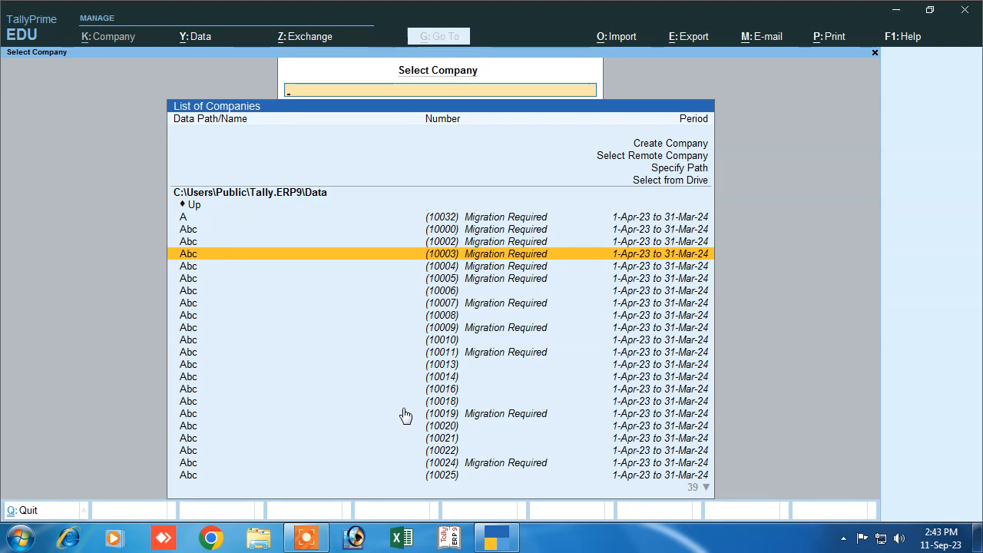
{"action": "key", "text": "Down"}
{"action": "key", "text": "Down"}
{"action": "key", "text": "Down"}
{"action": "key", "text": "Down"}
{"action": "key", "text": "Down"}
{"action": "key", "text": "Down"}
{"action": "key", "text": "Down"}
{"action": "key", "text": "Down"}
{"action": "key", "text": "Down"}
{"action": "key", "text": "Down"}
{"action": "key", "text": "Down"}
{"action": "key", "text": "Down"}
{"action": "key", "text": "Down"}
{"action": "key", "text": "Down"}
{"action": "key", "text": "Down"}
{"action": "key", "text": "Down"}
{"action": "key", "text": "Down"}
{"action": "key", "text": "Down"}
{"action": "key", "text": "Down"}
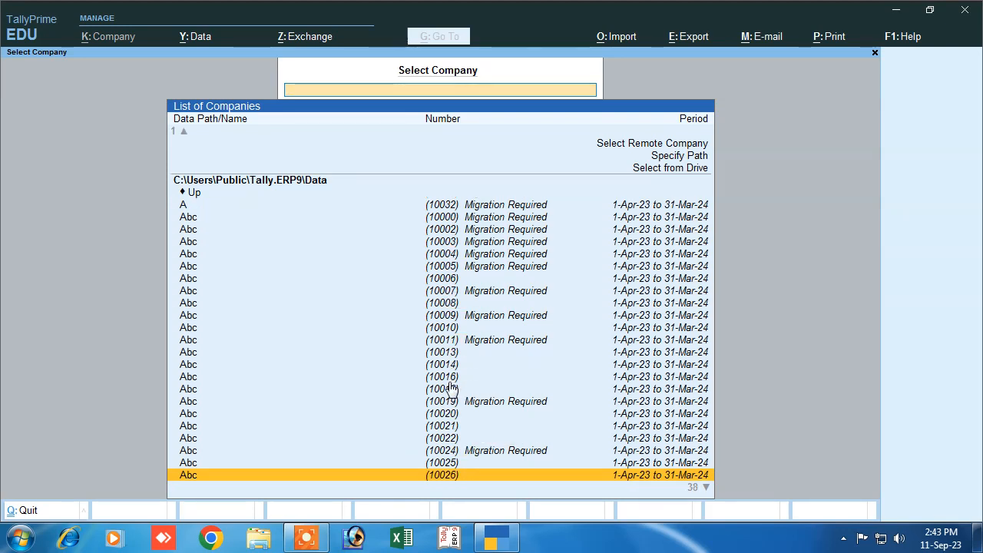
{"action": "key", "text": "Down"}
{"action": "key", "text": "Down"}
{"action": "key", "text": "Down"}
{"action": "key", "text": "Down"}
{"action": "key", "text": "Down"}
{"action": "key", "text": "Down"}
{"action": "key", "text": "Down"}
{"action": "key", "text": "Down"}
{"action": "key", "text": "Down"}
{"action": "key", "text": "Down"}
{"action": "key", "text": "Down"}
{"action": "key", "text": "Down"}
{"action": "key", "text": "Up"}
{"action": "key", "text": "Up"}
{"action": "key", "text": "Up"}
{"action": "key", "text": "Up"}
{"action": "key", "text": "Up"}
{"action": "key", "text": "Up"}
{"action": "key", "text": "Up"}
{"action": "key", "text": "Up"}
{"action": "key", "text": "Up"}
{"action": "key", "text": "Up"}
{"action": "key", "text": "Up"}
{"action": "key", "text": "Up"}
{"action": "key", "text": "Up"}
{"action": "key", "text": "Up"}
{"action": "key", "text": "Up"}
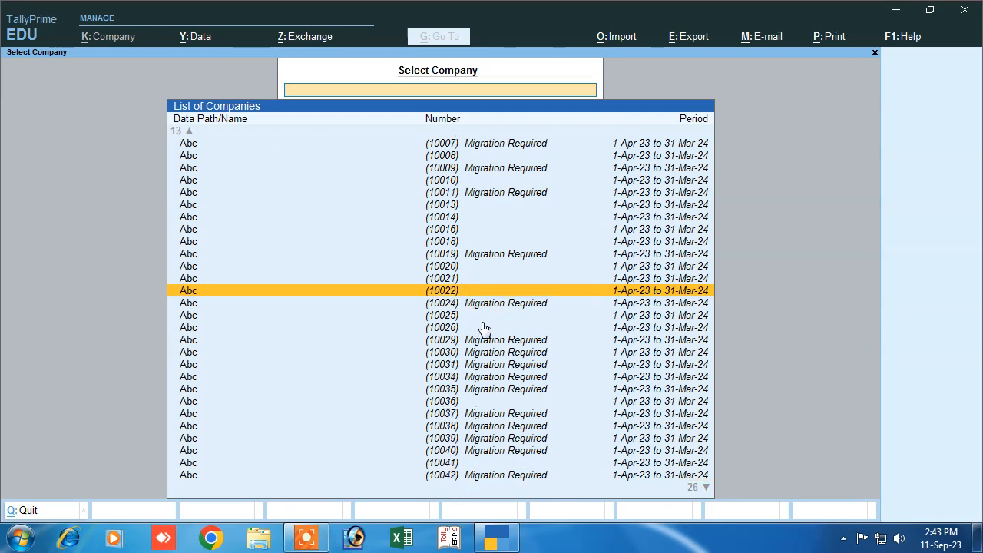
{"action": "key", "text": "Up"}
{"action": "key", "text": "Up"}
{"action": "key", "text": "Up"}
{"action": "key", "text": "Up"}
{"action": "key", "text": "Up"}
{"action": "key", "text": "Up"}
{"action": "key", "text": "Up"}
{"action": "key", "text": "Up"}
{"action": "key", "text": "Up"}
{"action": "key", "text": "Up"}
{"action": "key", "text": "Up"}
{"action": "key", "text": "Up"}
{"action": "key", "text": "Up"}
{"action": "key", "text": "Up"}
{"action": "key", "text": "Up"}
{"action": "key", "text": "Up"}
{"action": "key", "text": "Up"}
{"action": "key", "text": "Up"}
{"action": "key", "text": "Up"}
{"action": "key", "text": "Up"}
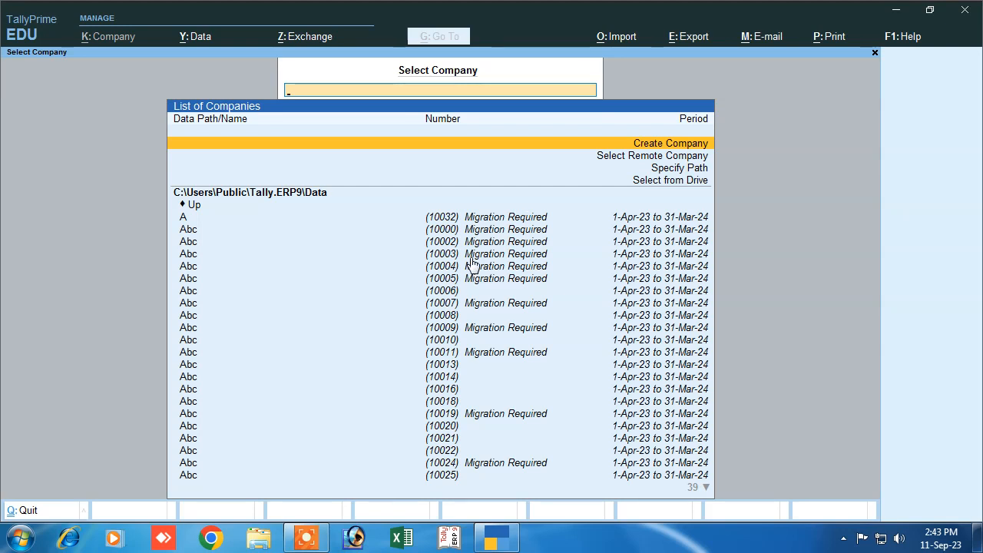
{"action": "key", "text": "Down"}
{"action": "key", "text": "Down"}
{"action": "key", "text": "Down"}
{"action": "key", "text": "Down"}
{"action": "key", "text": "Down"}
{"action": "key", "text": "Down"}
{"action": "key", "text": "Down"}
{"action": "key", "text": "Down"}
{"action": "key", "text": "Down"}
{"action": "key", "text": "Down"}
{"action": "key", "text": "Down"}
{"action": "key", "text": "Down"}
{"action": "key", "text": "Down"}
{"action": "key", "text": "Down"}
{"action": "key", "text": "Down"}
{"action": "key", "text": "Down"}
{"action": "key", "text": "Down"}
{"action": "key", "text": "Down"}
{"action": "key", "text": "Down"}
{"action": "key", "text": "Down"}
{"action": "key", "text": "Down"}
{"action": "key", "text": "Down"}
{"action": "key", "text": "Down"}
{"action": "key", "text": "Down"}
{"action": "key", "text": "Down"}
{"action": "key", "text": "Down"}
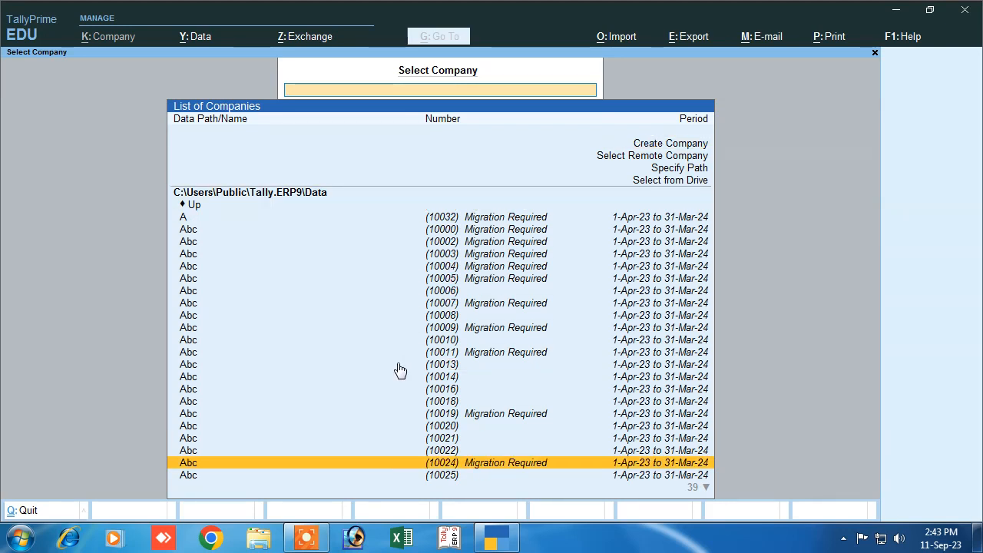
{"action": "key", "text": "Down"}
{"action": "key", "text": "Down"}
{"action": "key", "text": "Down"}
{"action": "key", "text": "Down"}
{"action": "key", "text": "Down"}
{"action": "key", "text": "Down"}
{"action": "key", "text": "Down"}
{"action": "key", "text": "Down"}
{"action": "key", "text": "Down"}
{"action": "key", "text": "Down"}
{"action": "key", "text": "Down"}
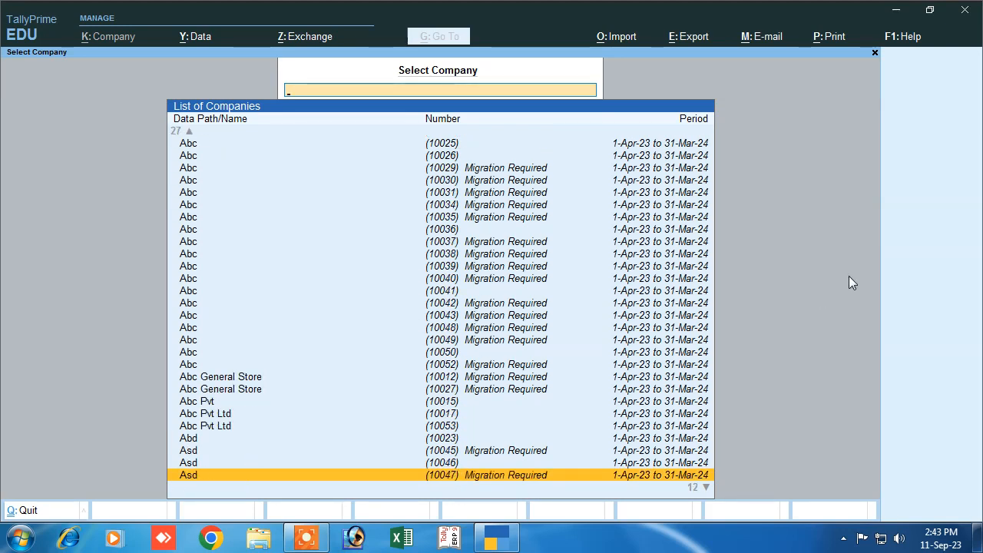
{"action": "left_click", "coordinate": [206, 427]}
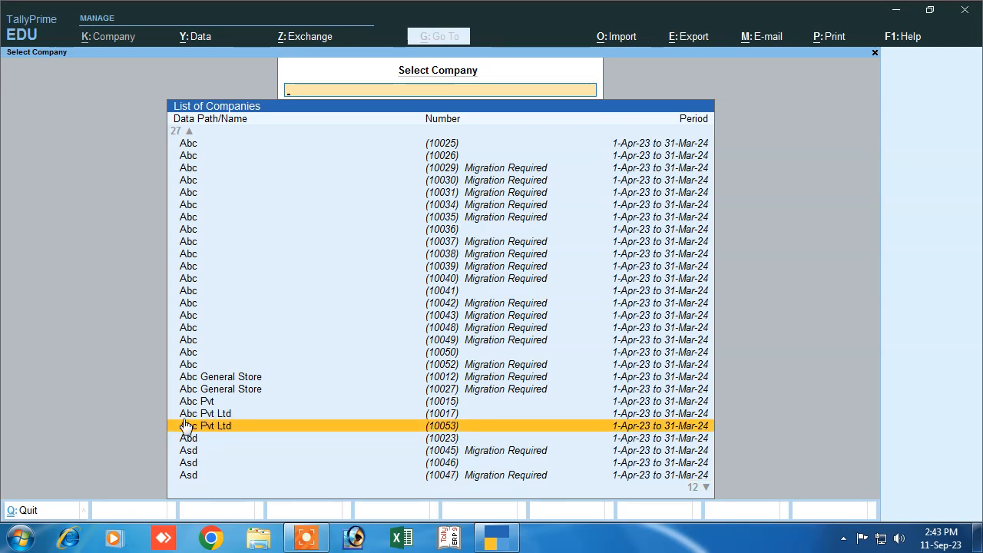
{"action": "left_click", "coordinate": [446, 431]}
- Log in to Abc Pvt Ltd with the user's username and password
{"action": "type", "text": "m"}
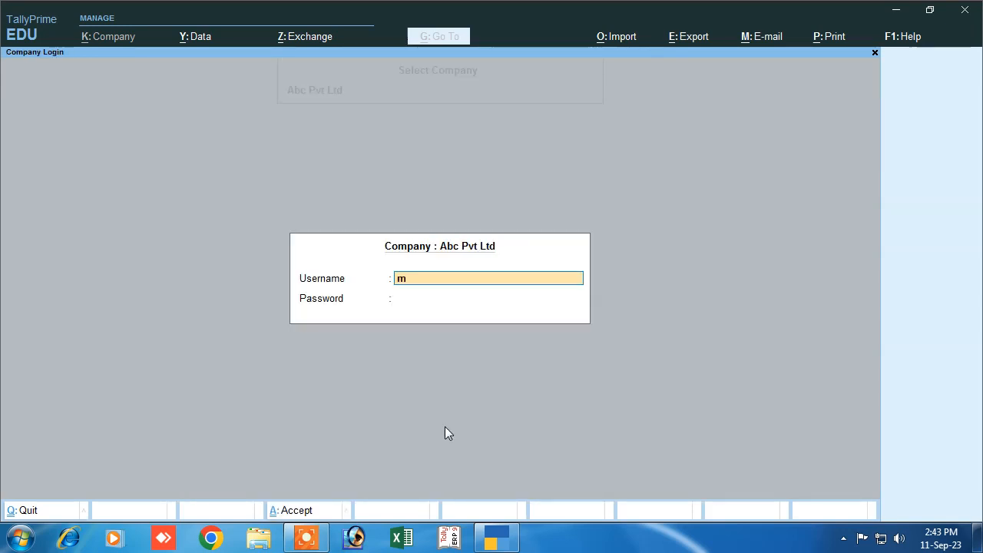
{"action": "type", "text": "anish"}
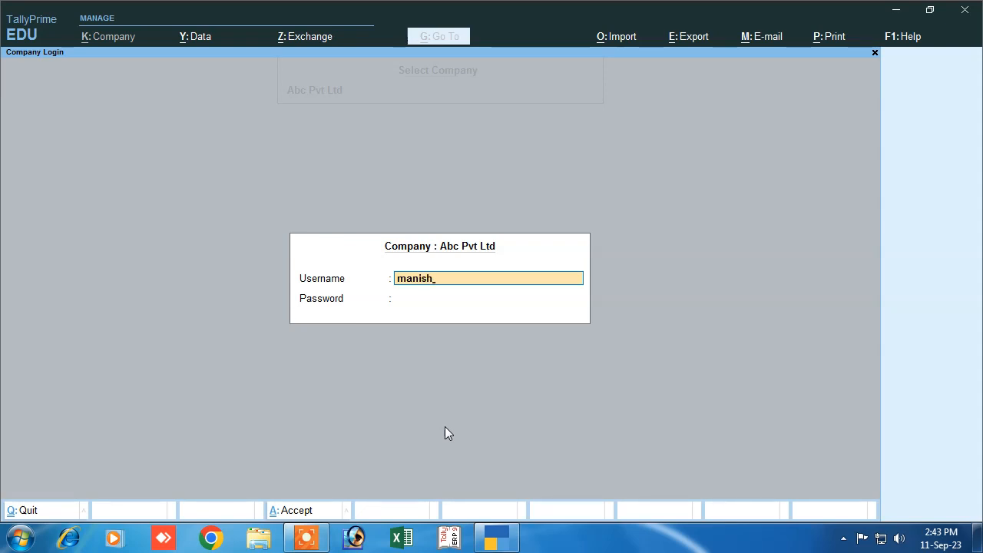
{"action": "key", "text": "Return"}
{"action": "type", "text": "*"}
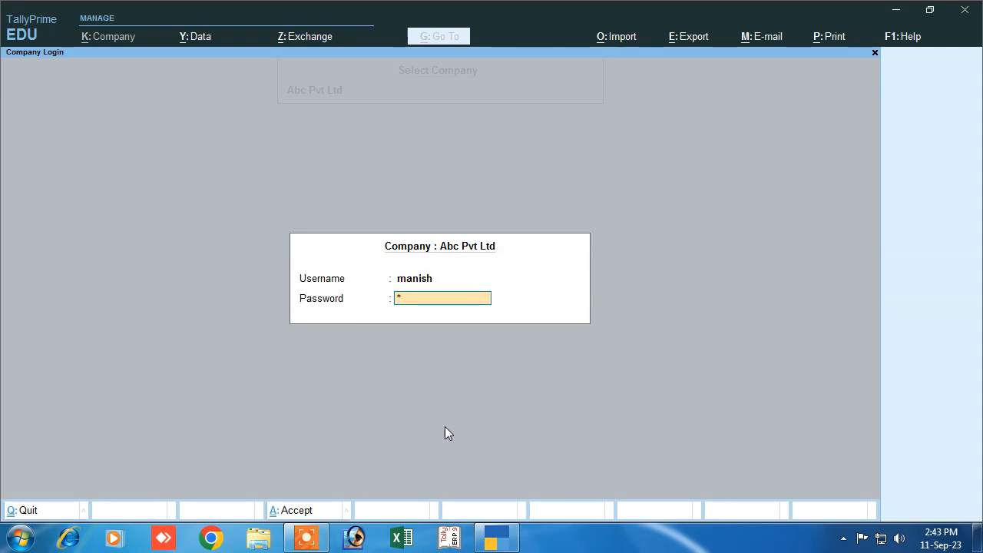
{"action": "type", "text": "**"}
{"action": "key", "text": "Return"}
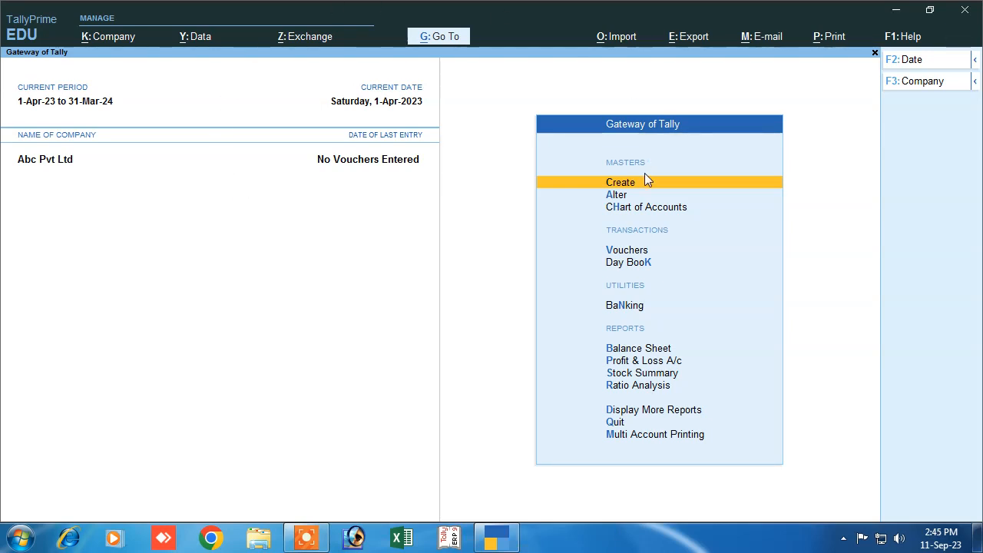
- Start a Receipt voucher and begin creating a new ledger from the ledger list
{"action": "left_click", "coordinate": [614, 250]}
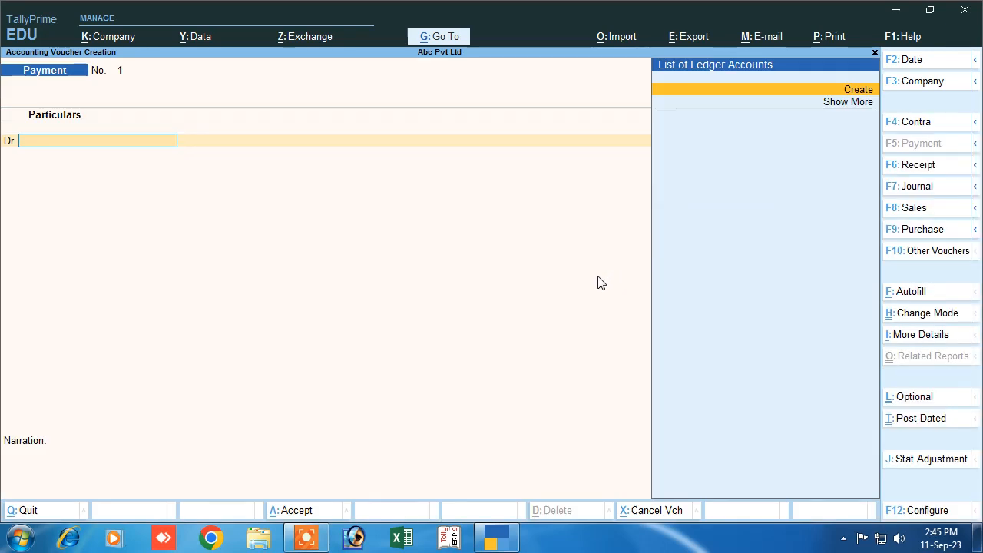
{"action": "left_click", "coordinate": [895, 163]}
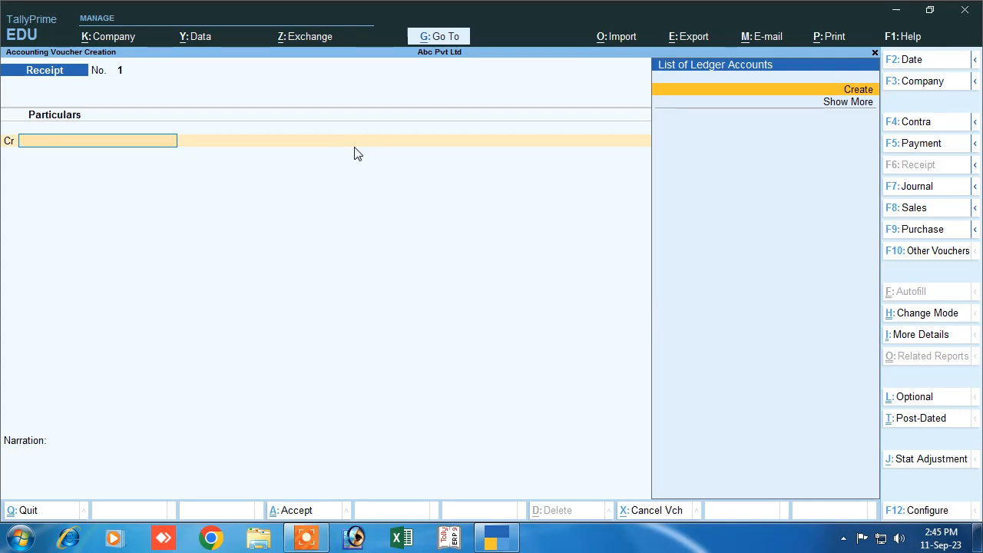
{"action": "left_click", "coordinate": [856, 89]}
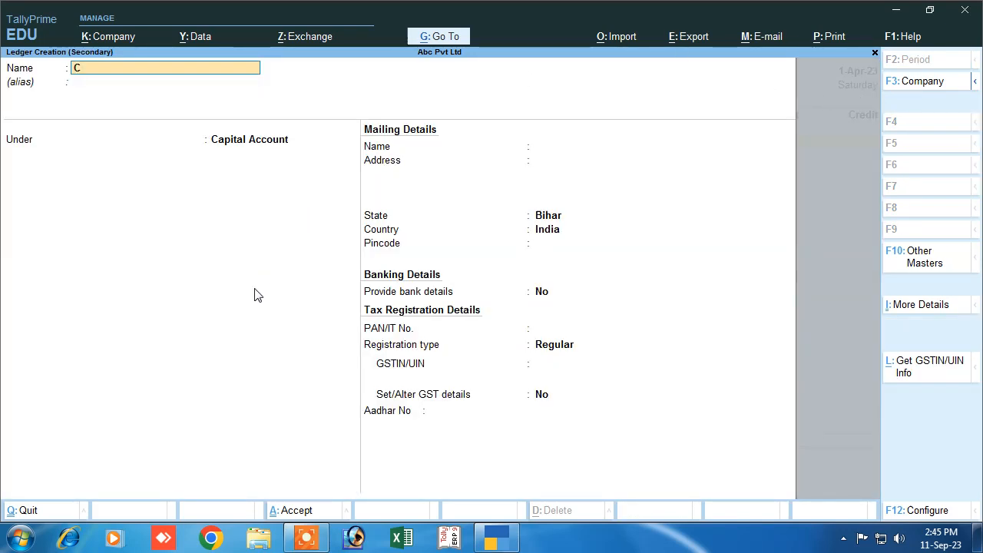
- Create a Capital ledger under the Capital Account group, skipping the mailing details
{"action": "type", "text": "Capi"}
{"action": "key", "text": "Return"}
{"action": "key", "text": "Return"}
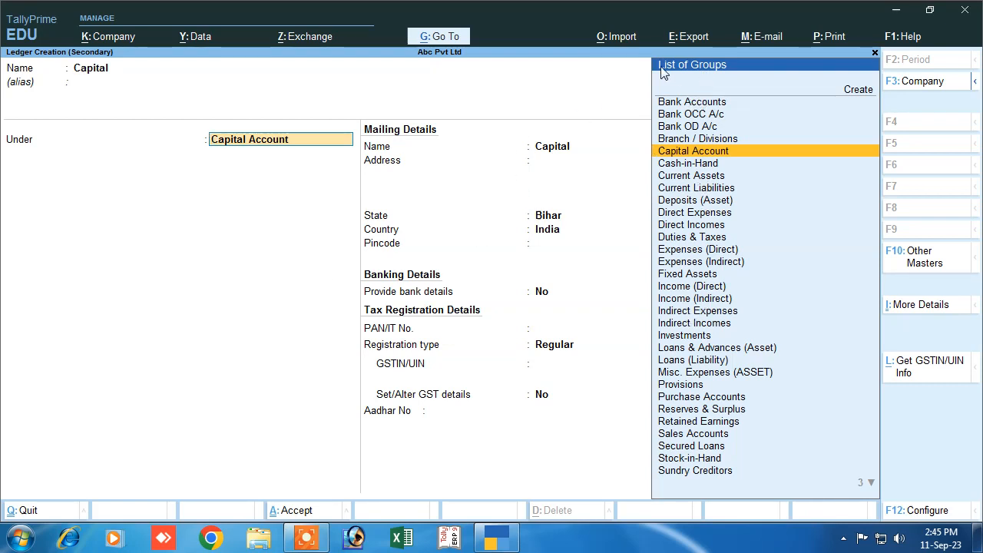
{"action": "left_click", "coordinate": [686, 152]}
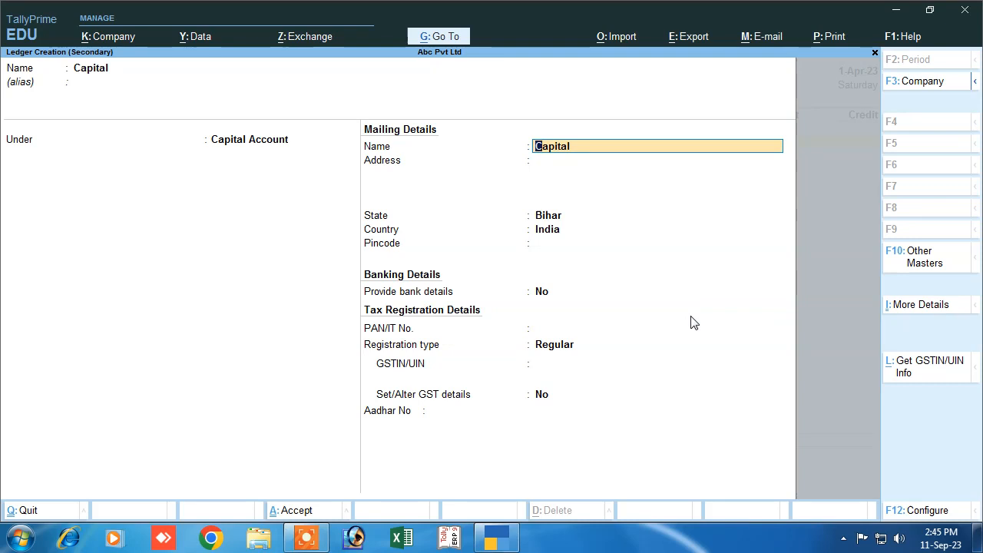
{"action": "key", "text": "Return"}
{"action": "key", "text": "Return"}
{"action": "key", "text": "Return"}
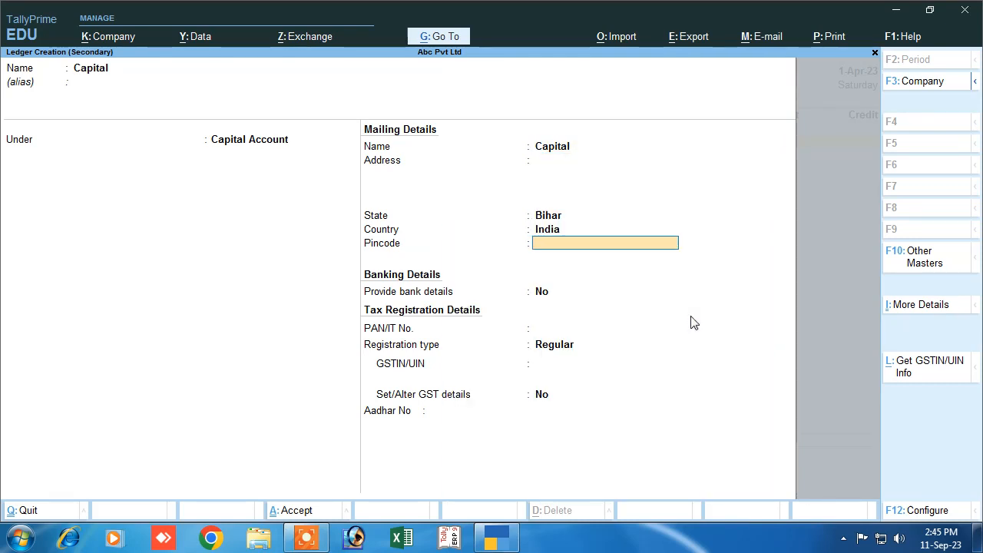
{"action": "key", "text": "Return"}
{"action": "key", "text": "Return"}
{"action": "key", "text": "Return"}
{"action": "key", "text": "Return"}
{"action": "key", "text": "Return"}
{"action": "key", "text": "Return"}
{"action": "key", "text": "Return"}
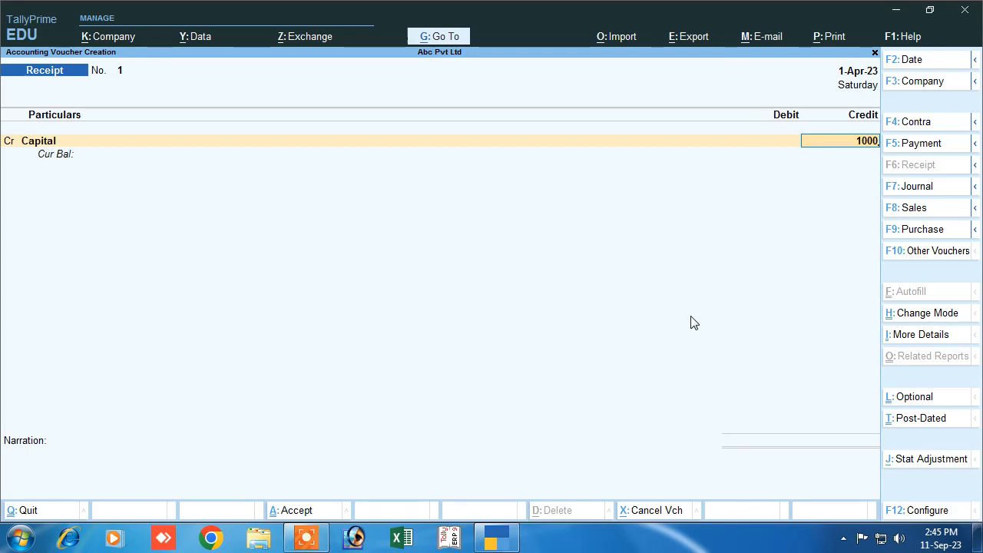
- Credit Capital and debit Cash 1,00,000.00, narrate 'being start a new business', and save
{"action": "key", "text": "Return"}
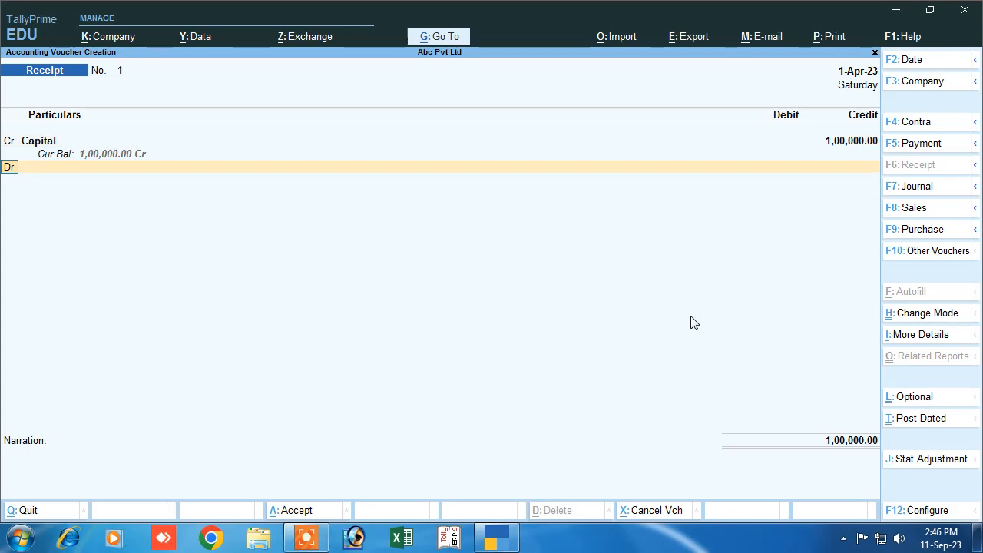
{"action": "key", "text": "Return"}
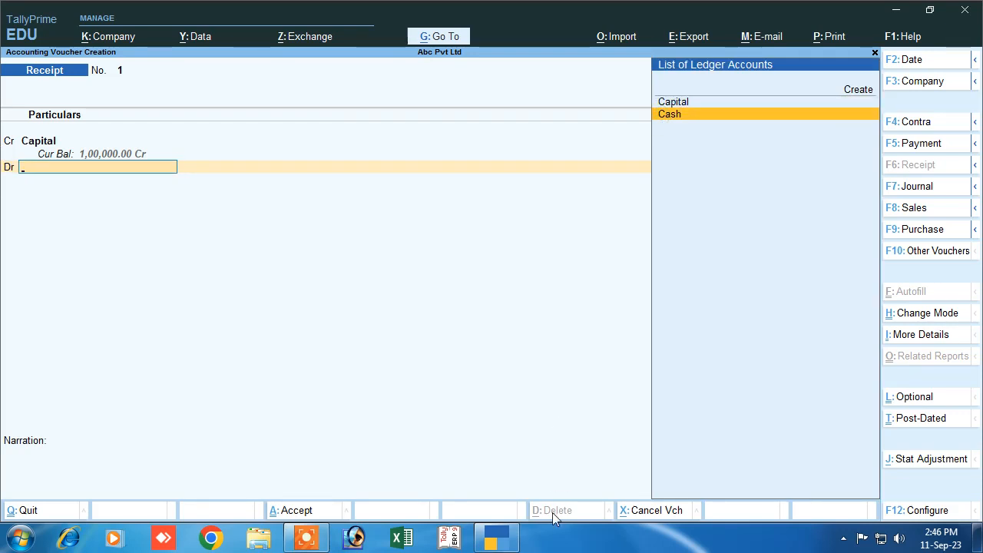
{"action": "key", "text": "Return"}
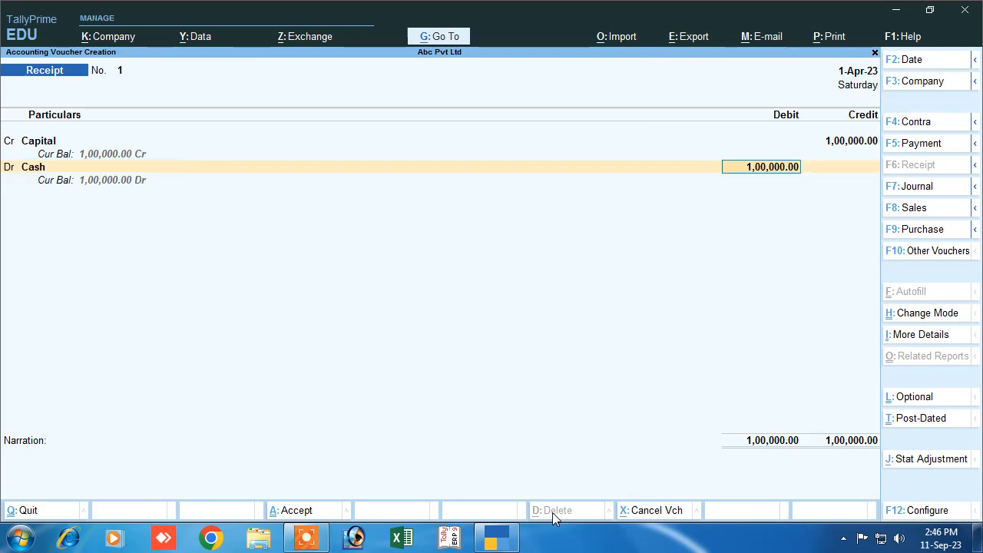
{"action": "key", "text": "Return"}
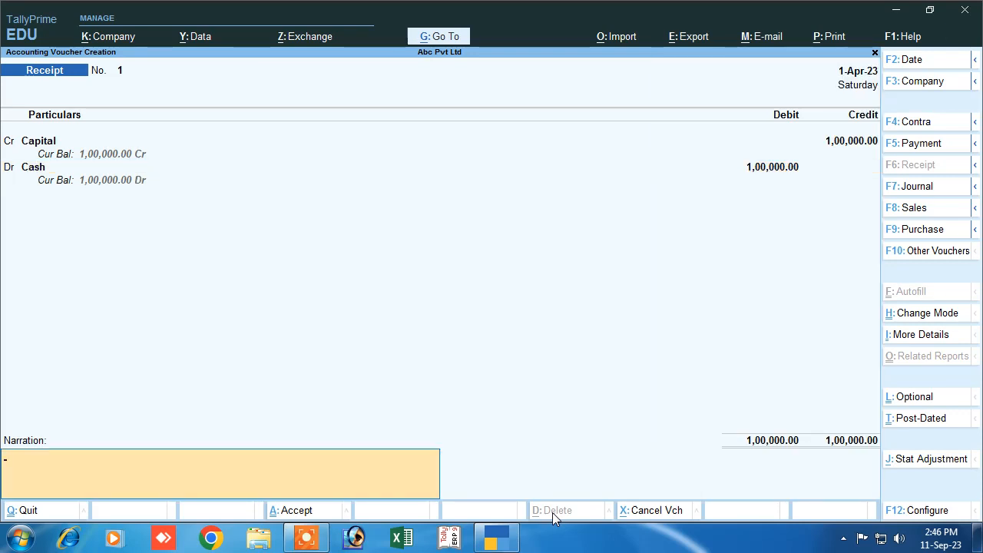
{"action": "type", "text": "being start a new b"}
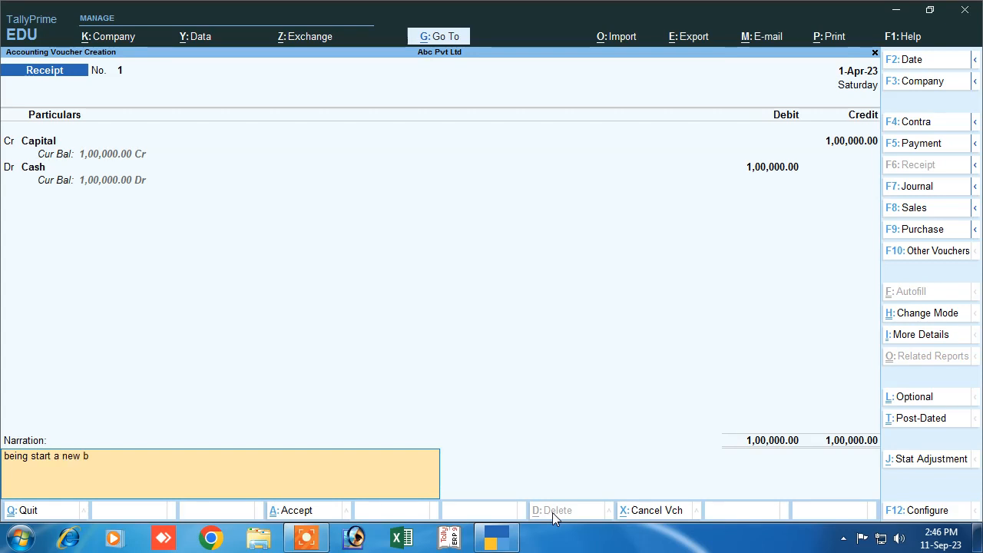
{"action": "type", "text": "usine"}
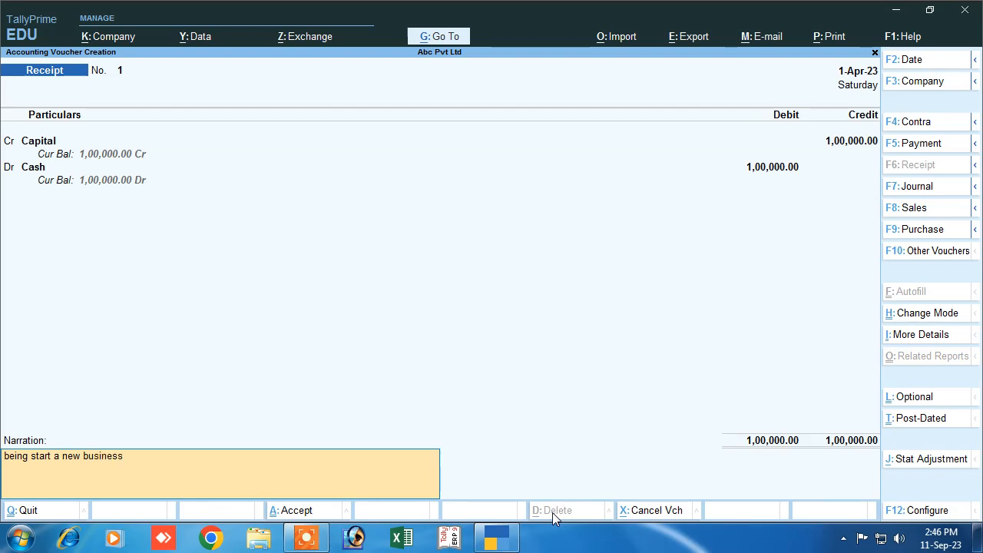
{"action": "type", "text": "ss"}
{"action": "key", "text": "Return"}
{"action": "key", "text": "Return"}
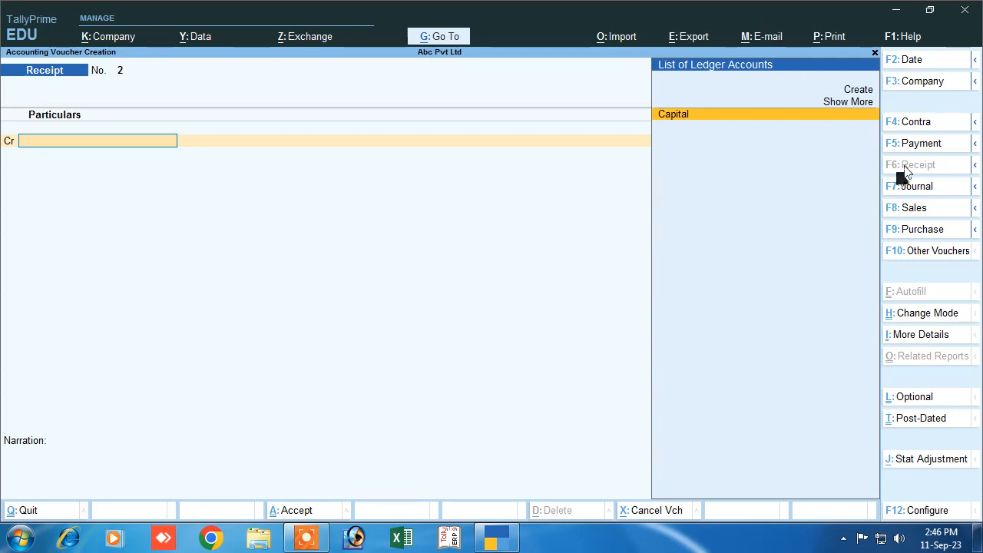
- Switch to a Payment voucher and name a new ledger 'Rent Paid'
{"action": "left_click", "coordinate": [918, 144]}
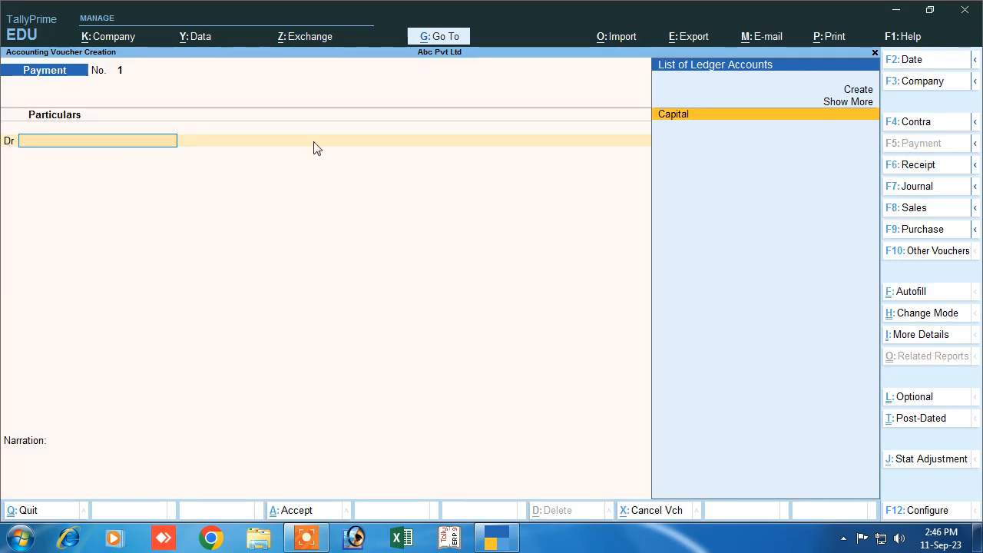
{"action": "left_click", "coordinate": [861, 87]}
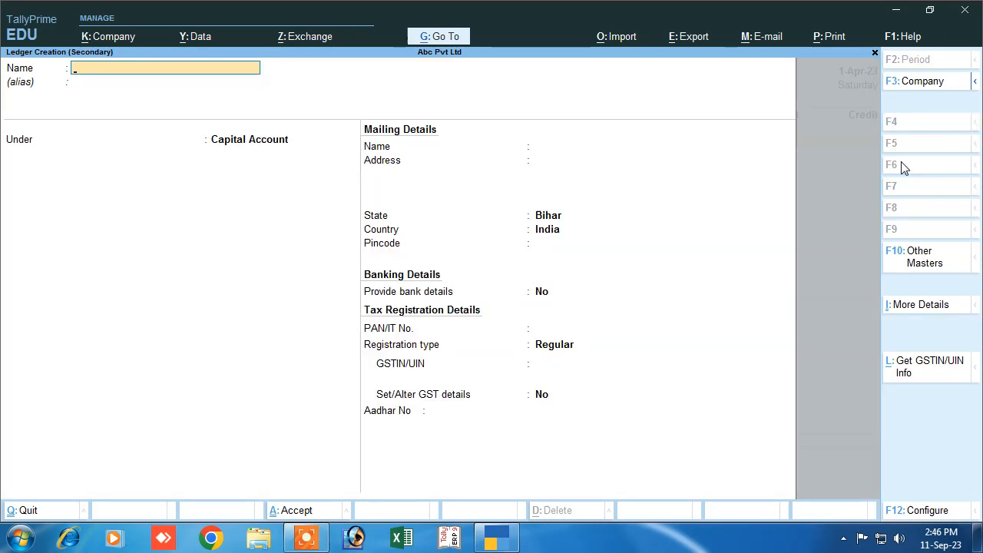
{"action": "type", "text": "Rent Paid"}
{"action": "key", "text": "Return"}
{"action": "key", "text": "Return"}
- Place Rent Paid under Indirect Expenses with GST set to Not Applicable
{"action": "type", "text": "I"}
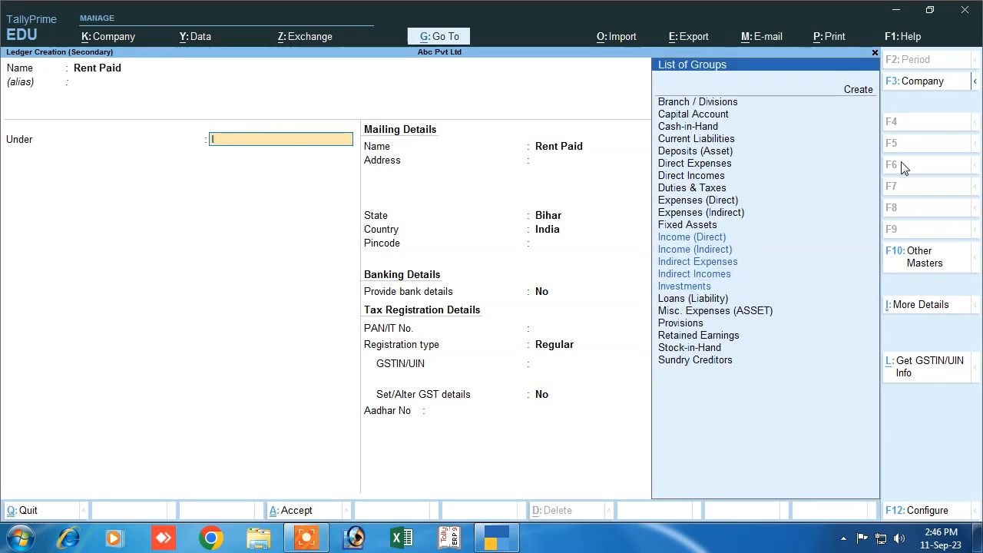
{"action": "key", "text": "Down"}
{"action": "key", "text": "Down"}
{"action": "key", "text": "Down"}
{"action": "key", "text": "Down"}
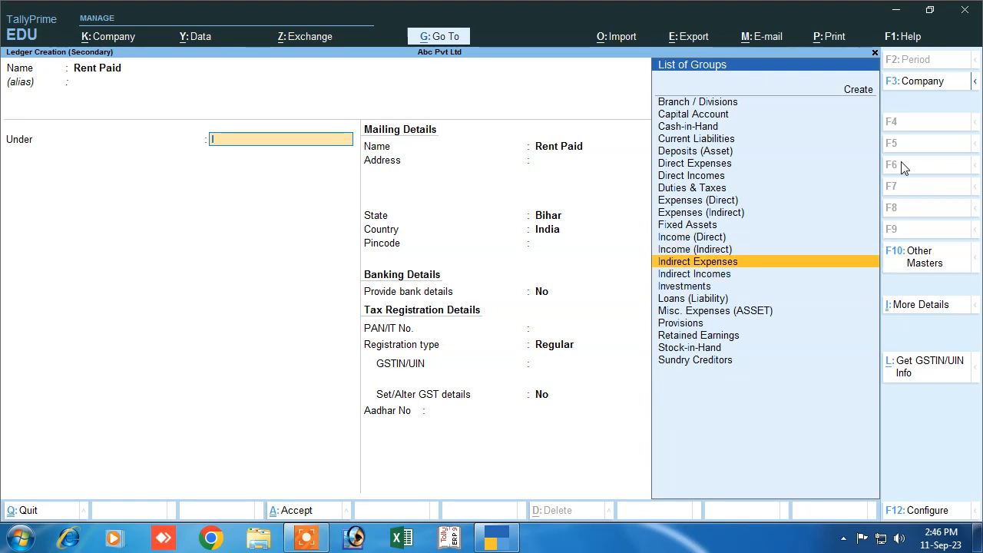
{"action": "key", "text": "Up"}
{"action": "key", "text": "Return"}
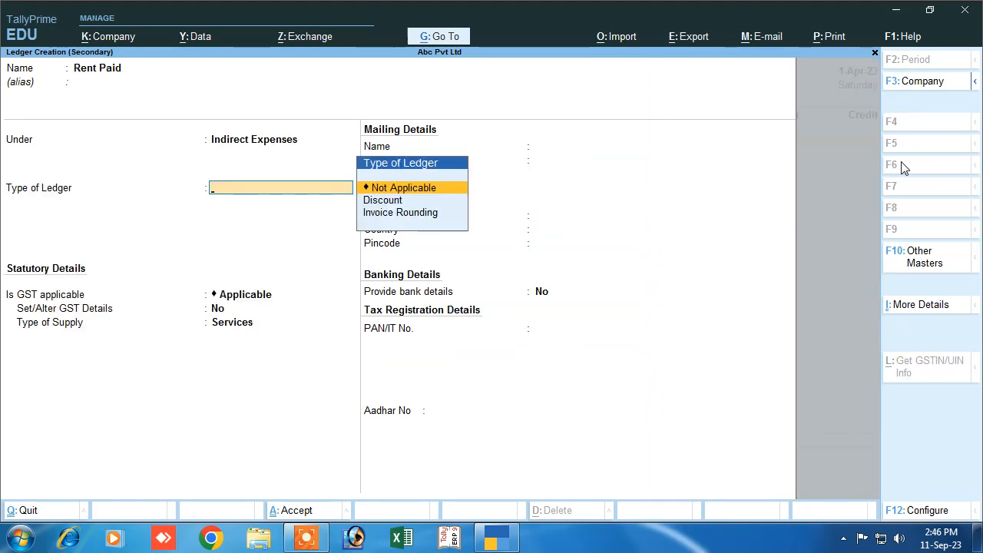
{"action": "key", "text": "Return"}
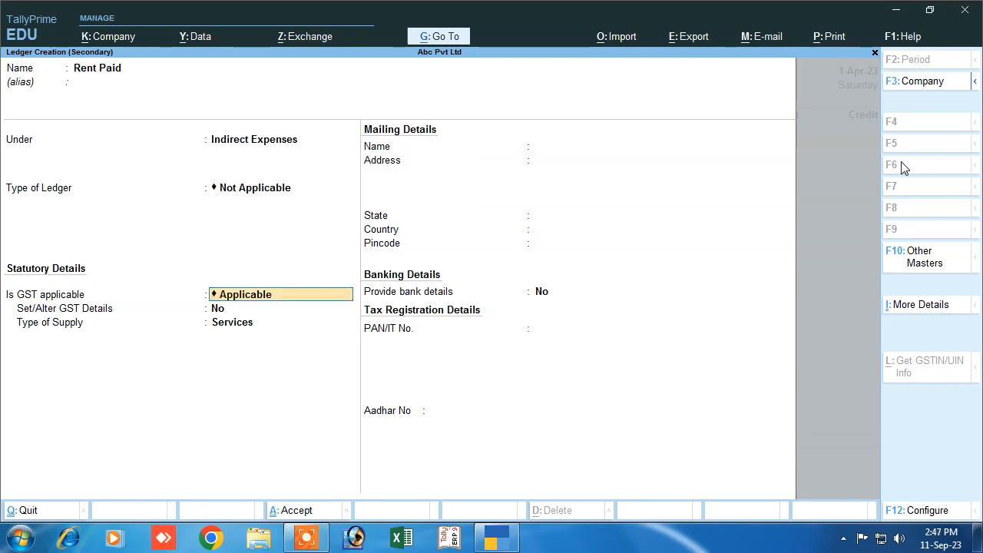
{"action": "type", "text": "N"}
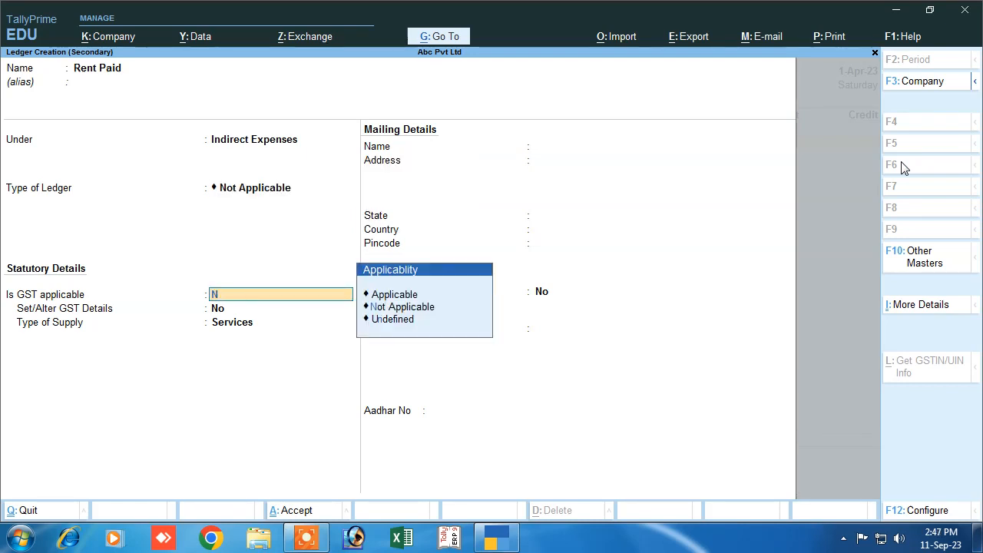
{"action": "key", "text": "Down"}
{"action": "key", "text": "Down"}
{"action": "key", "text": "Up"}
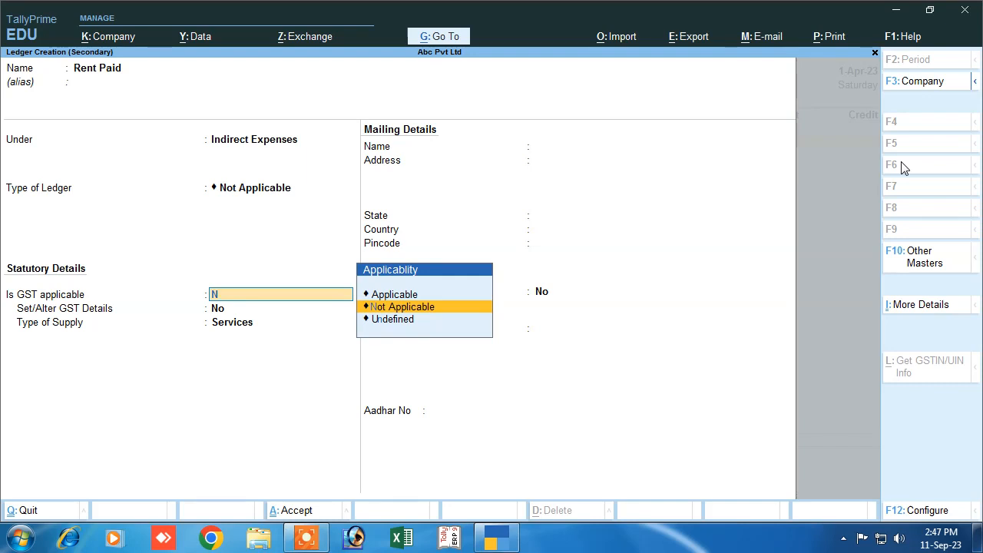
{"action": "key", "text": "Return"}
{"action": "key", "text": "Return"}
{"action": "key", "text": "Return"}
{"action": "key", "text": "Return"}
{"action": "key", "text": "Return"}
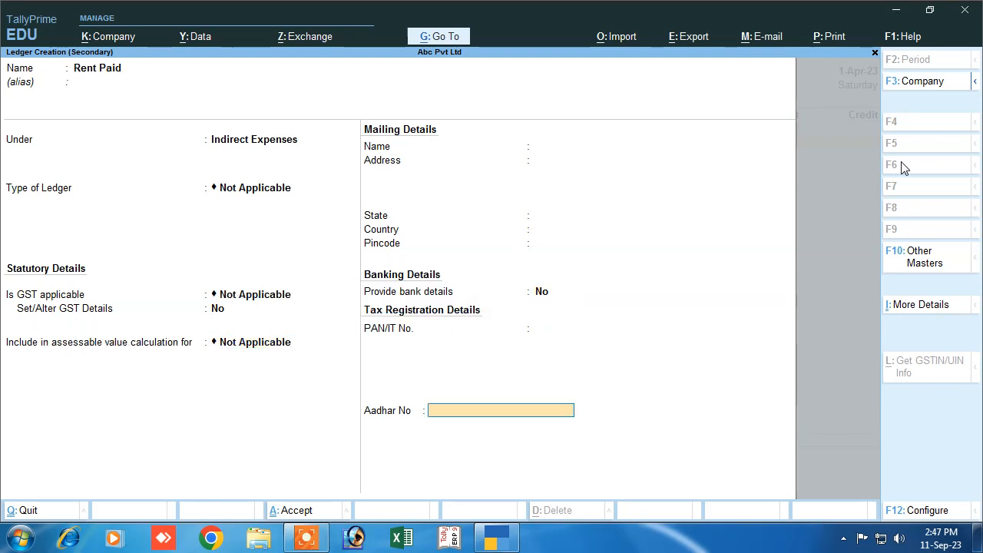
- Debit Rent Paid 2,000 against Cash, narrate 'being rent paid', and save payment No. 1
{"action": "type", "text": "2"}
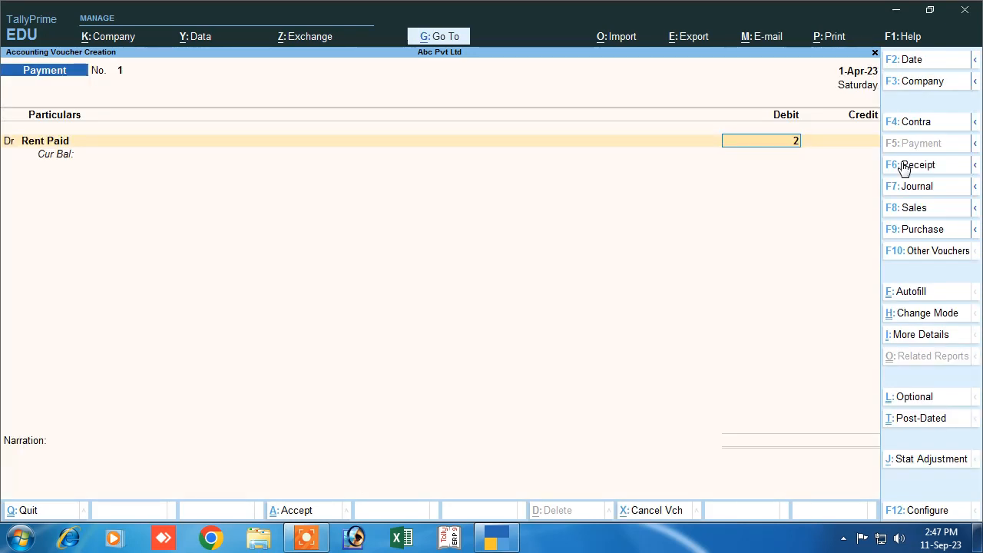
{"action": "type", "text": "000"}
{"action": "key", "text": "Return"}
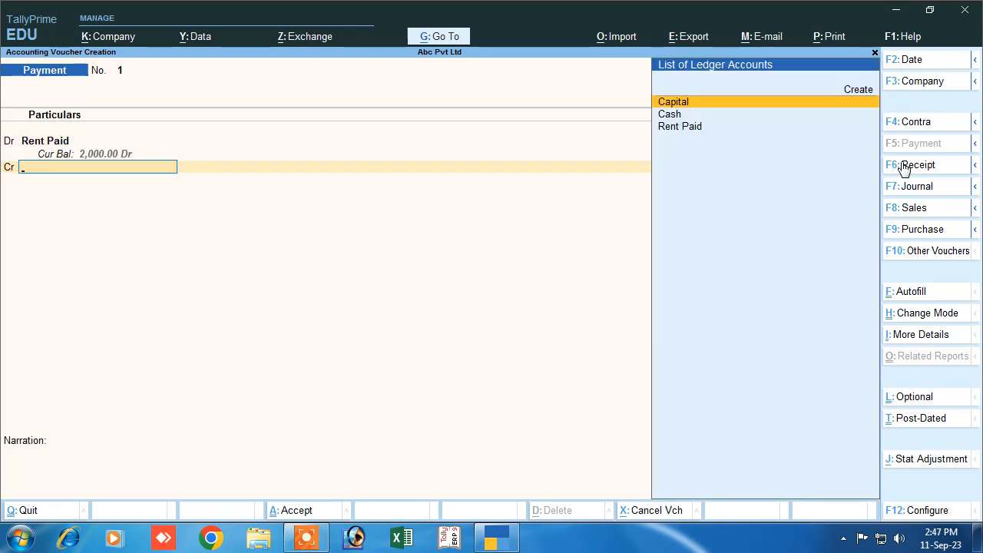
{"action": "key", "text": "Down"}
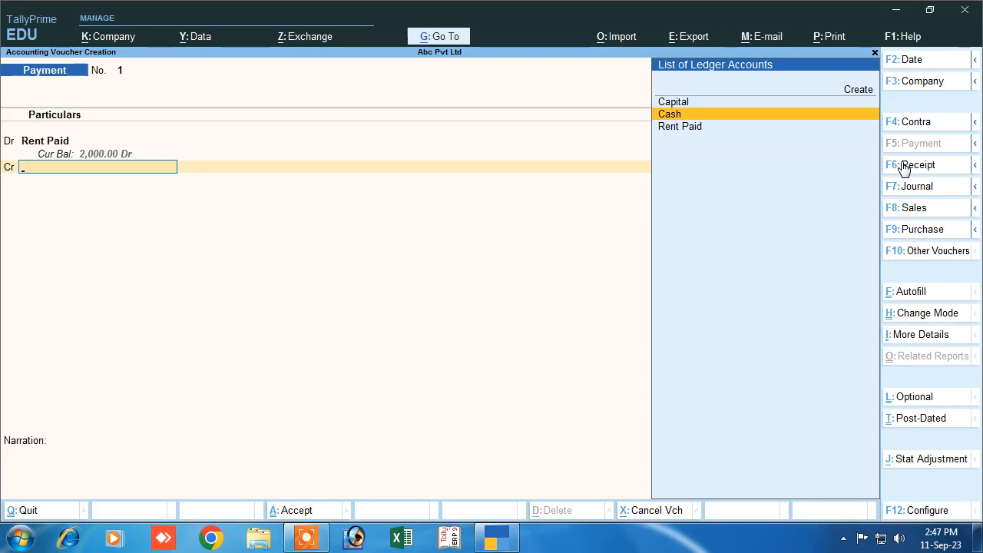
{"action": "key", "text": "Return"}
{"action": "key", "text": "Return"}
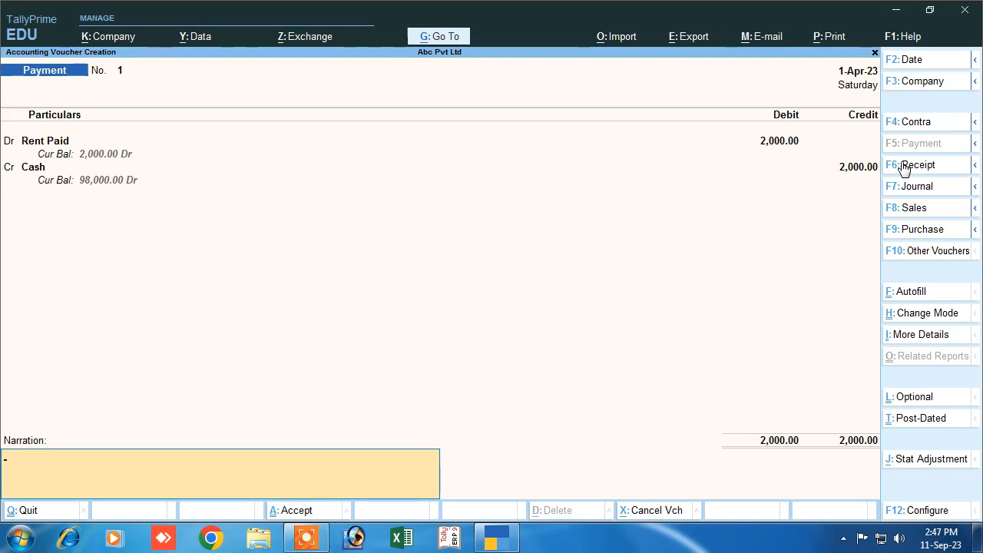
{"action": "type", "text": "being rent paid"}
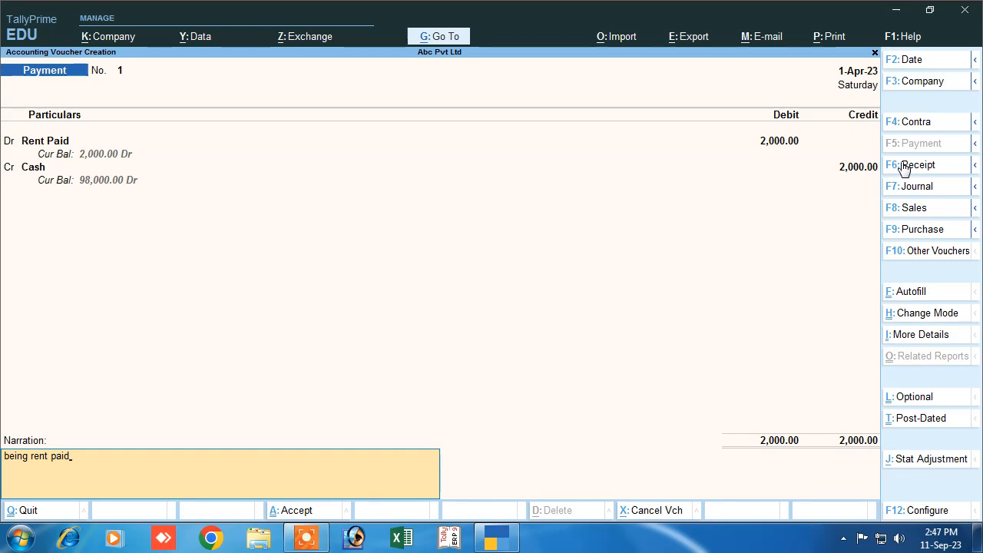
{"action": "key", "text": "Return"}
{"action": "key", "text": "Return"}
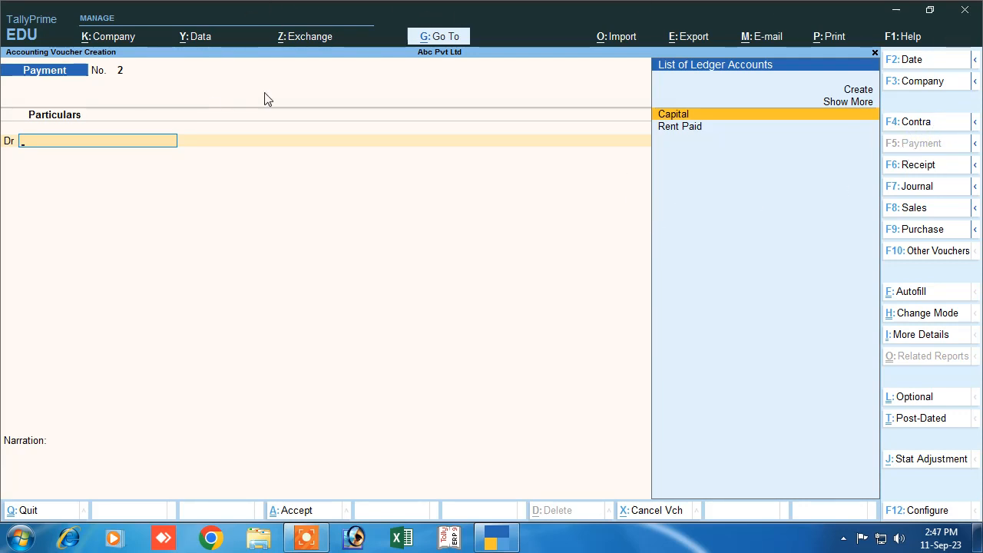
- Create the employee's salary ledger under Indirect Expenses with ledger type and GST Not Applicable
{"action": "left_click", "coordinate": [859, 90]}
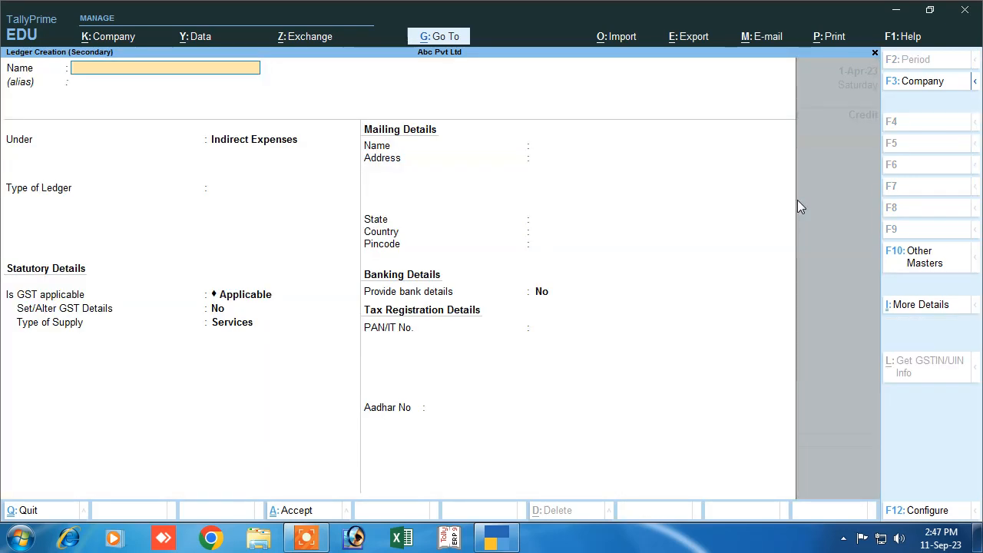
{"action": "type", "text": "Rahul Salary"}
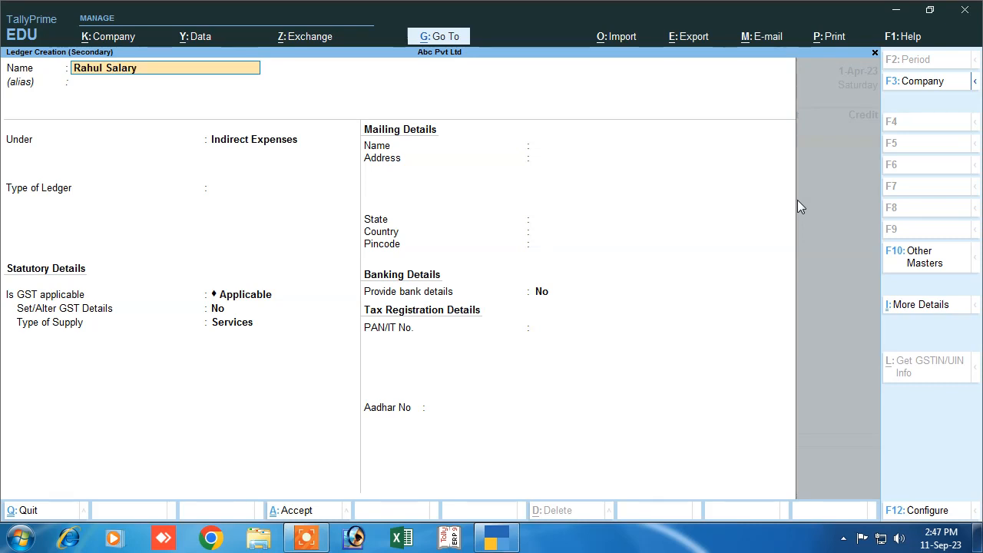
{"action": "key", "text": "Return"}
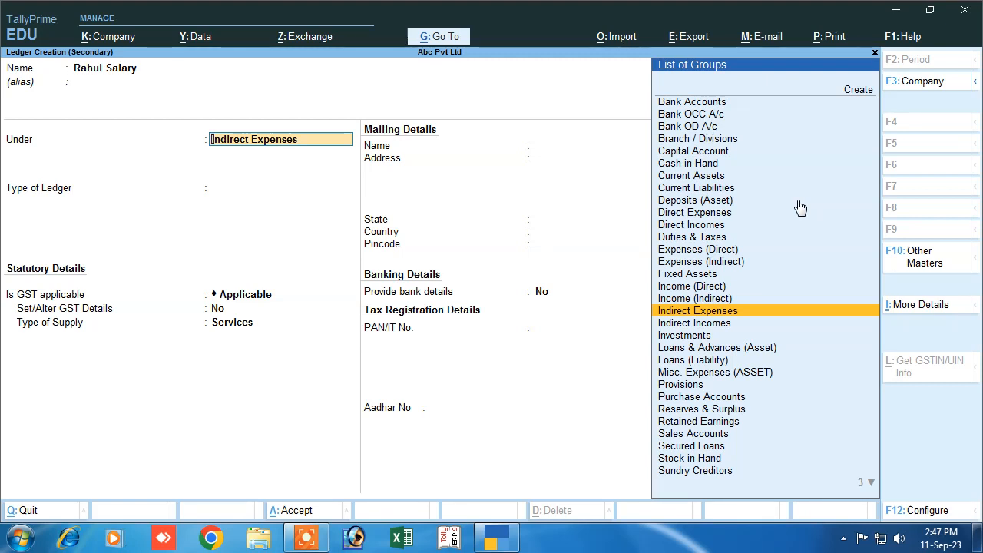
{"action": "key", "text": "Return"}
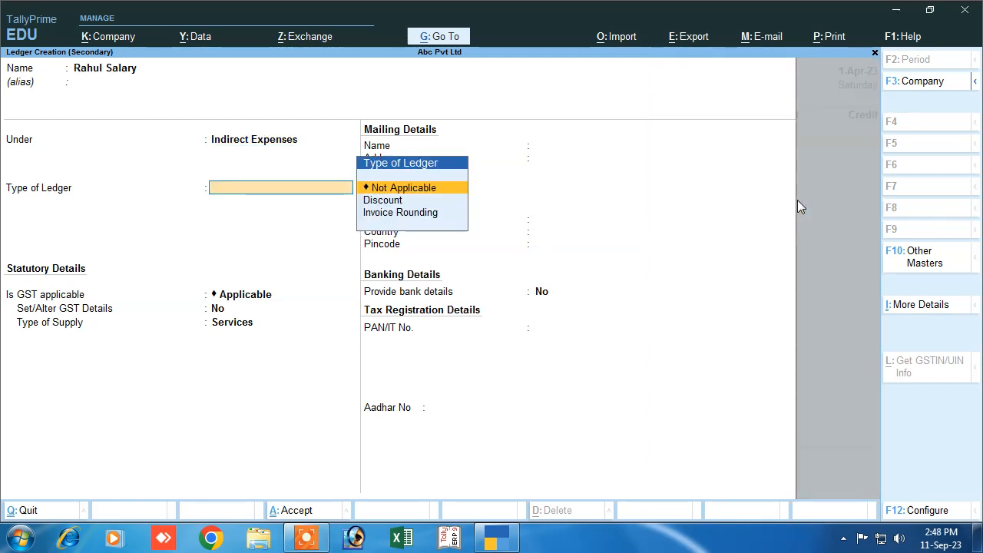
{"action": "key", "text": "Return"}
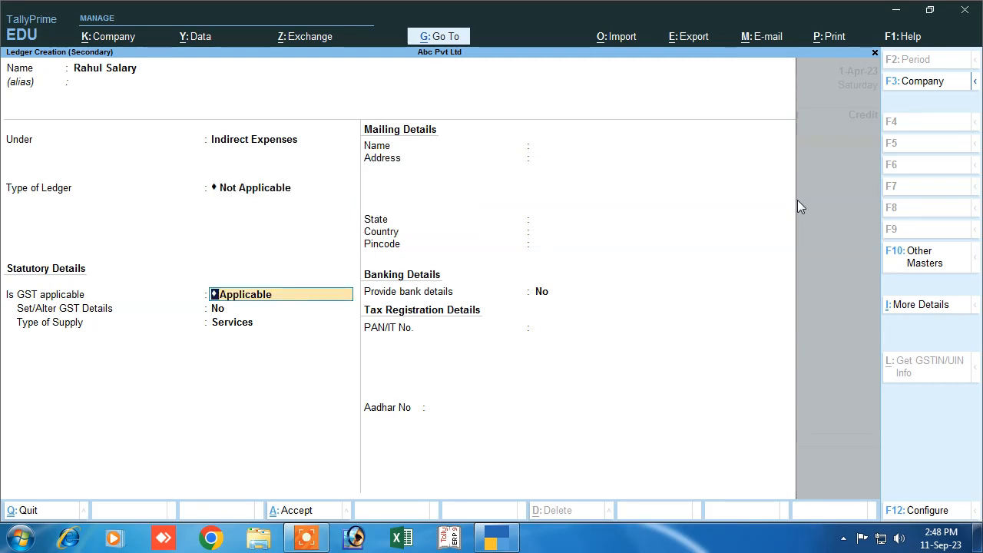
{"action": "key", "text": "Return"}
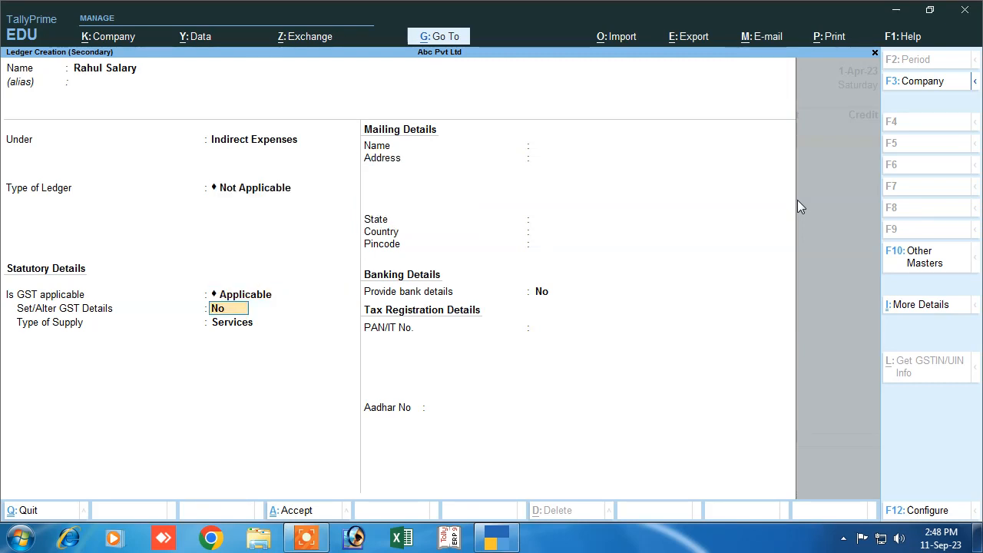
{"action": "key", "text": "BackSpace"}
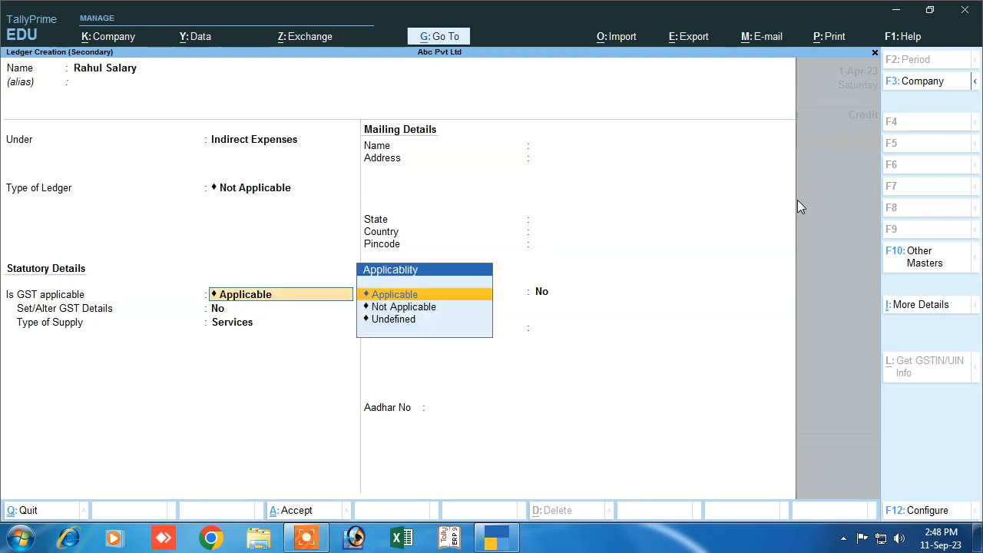
{"action": "type", "text": "N"}
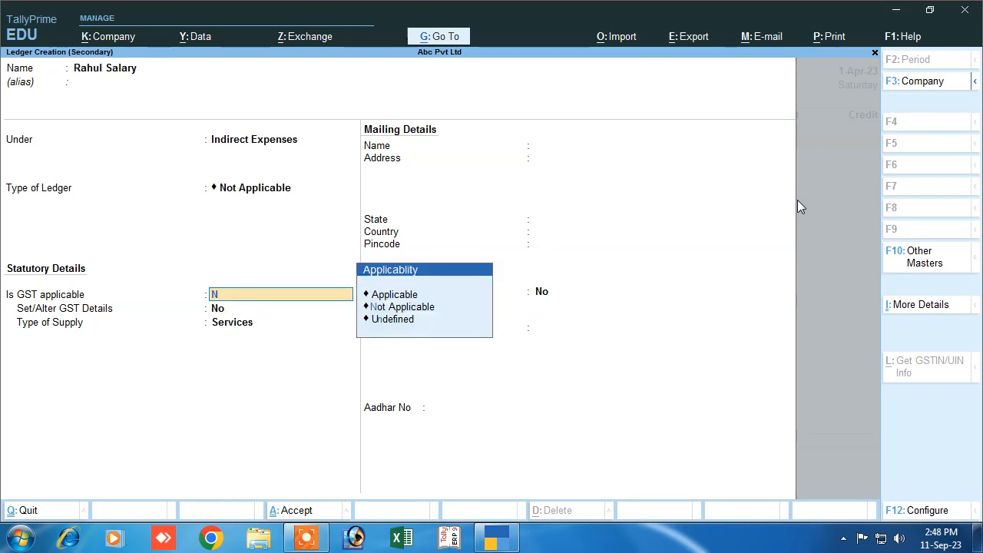
{"action": "key", "text": "Down"}
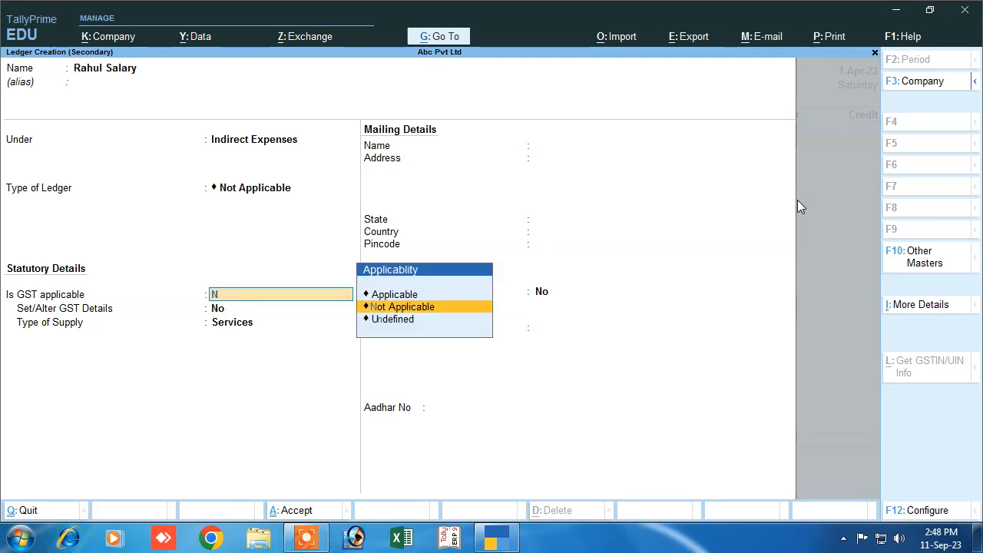
{"action": "key", "text": "Return"}
{"action": "key", "text": "Return"}
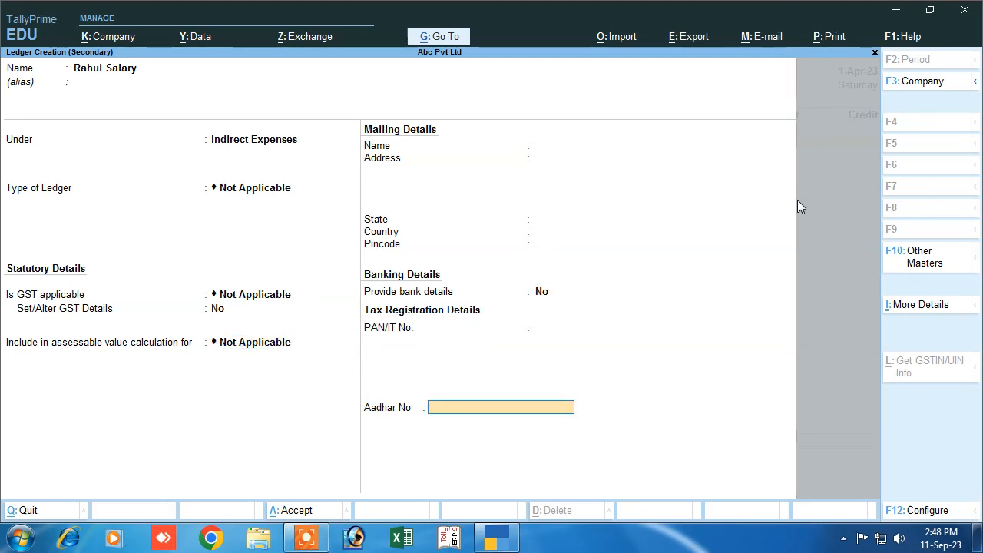
{"action": "key", "text": "Return"}
{"action": "key", "text": "Return"}
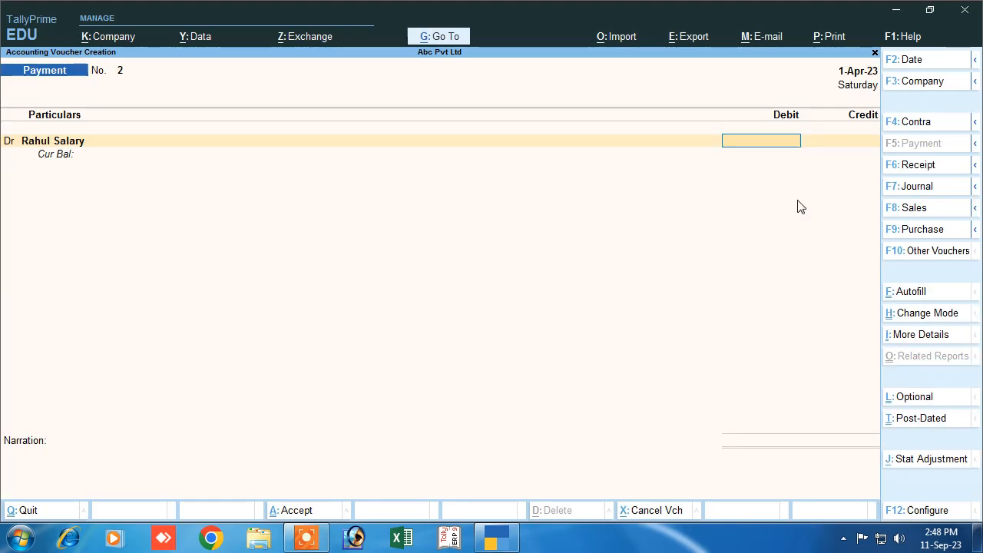
- Debit the salary ledger 5,000 against Cash with a salary-paid narration and save payment No. 2
{"action": "type", "text": "5000"}
{"action": "key", "text": "Return"}
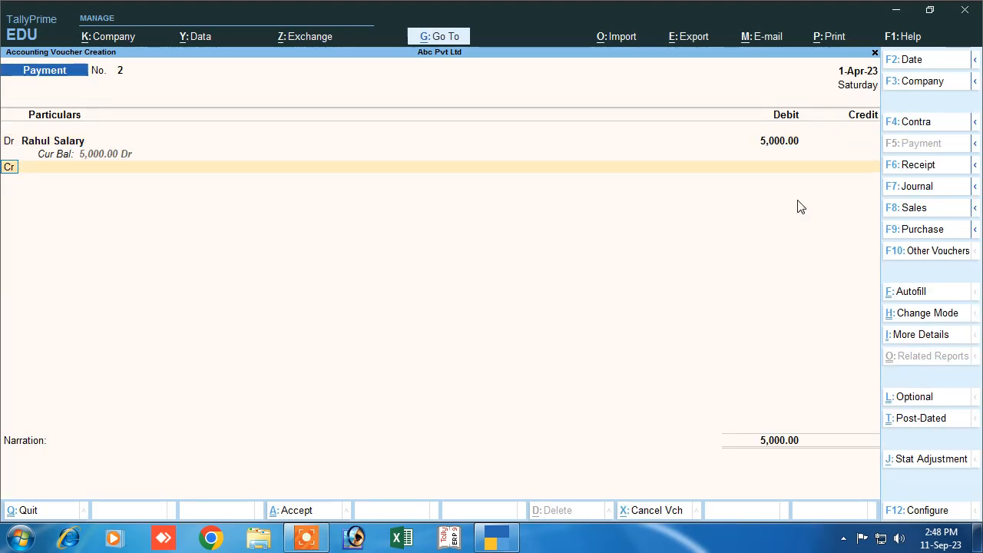
{"action": "key", "text": "Return"}
{"action": "key", "text": "Down"}
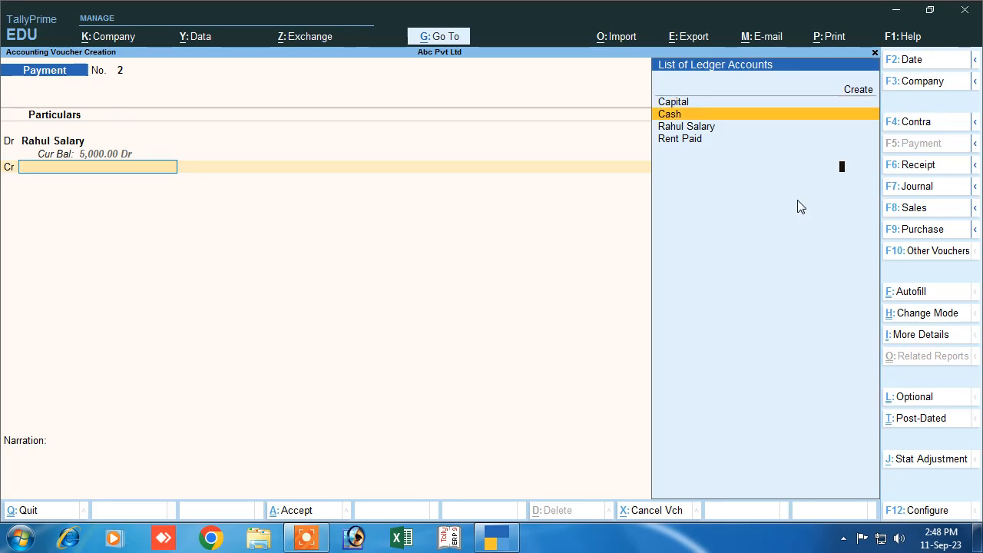
{"action": "key", "text": "Return"}
{"action": "key", "text": "Return"}
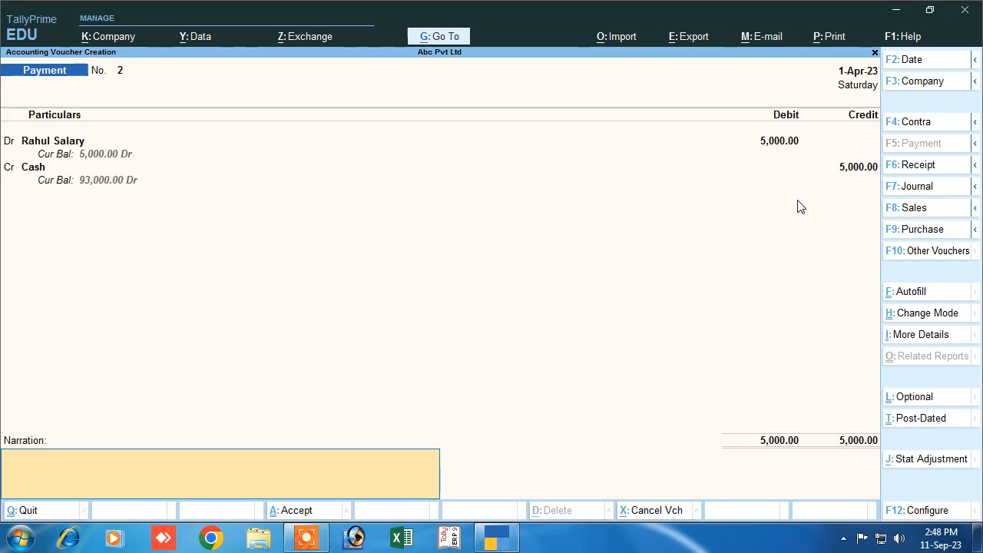
{"action": "type", "text": "being salary paid"}
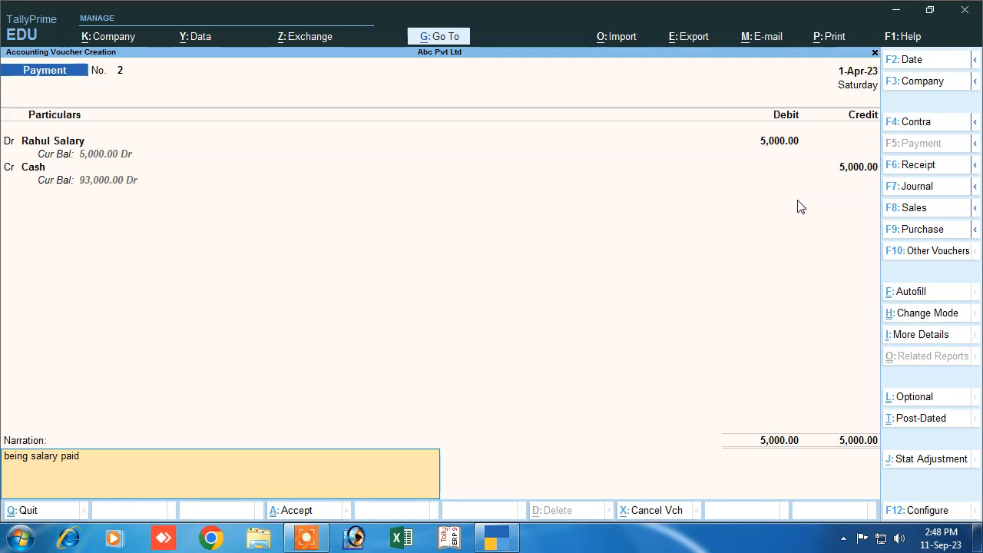
{"action": "type", "text": " to rahul"}
{"action": "key", "text": "Return"}
{"action": "key", "text": "Return"}
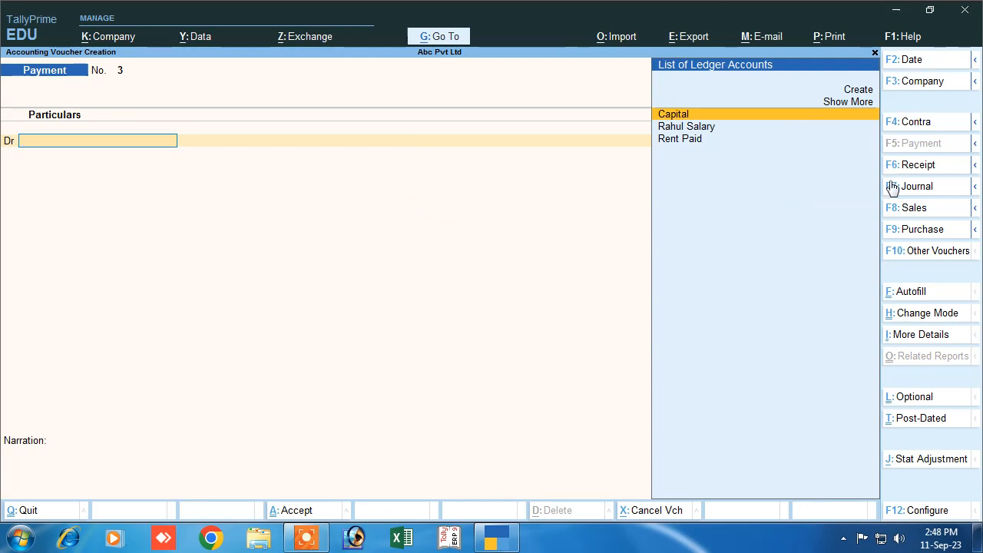
- Switch to a Receipt voucher and name a new ledger 'Discount Receipt'
{"action": "left_click", "coordinate": [920, 175]}
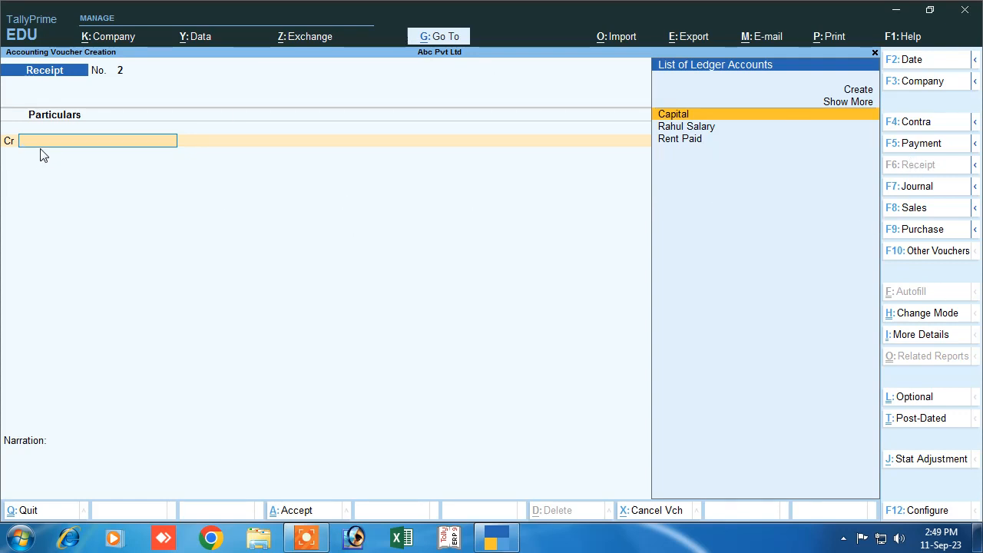
{"action": "left_click", "coordinate": [859, 91]}
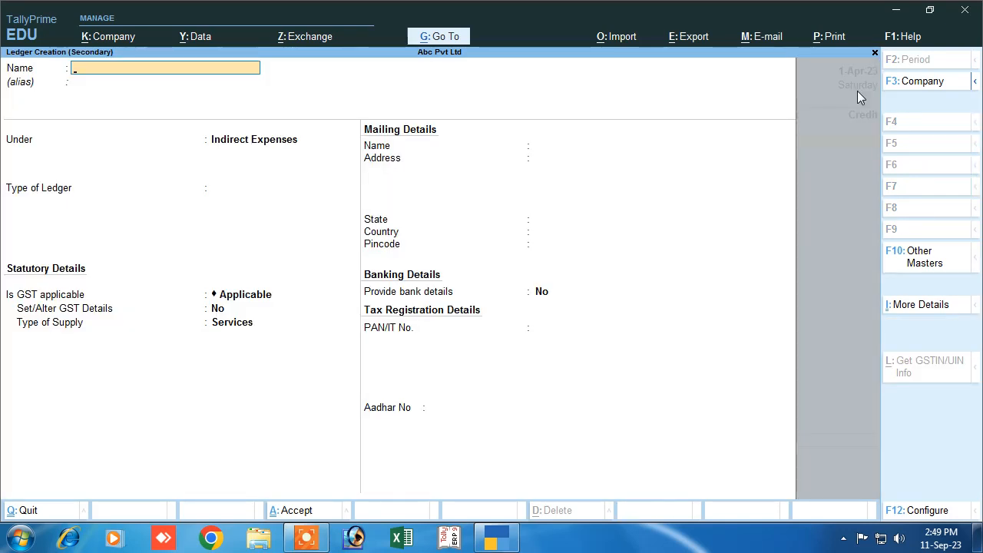
{"action": "type", "text": "Discountreceipt"}
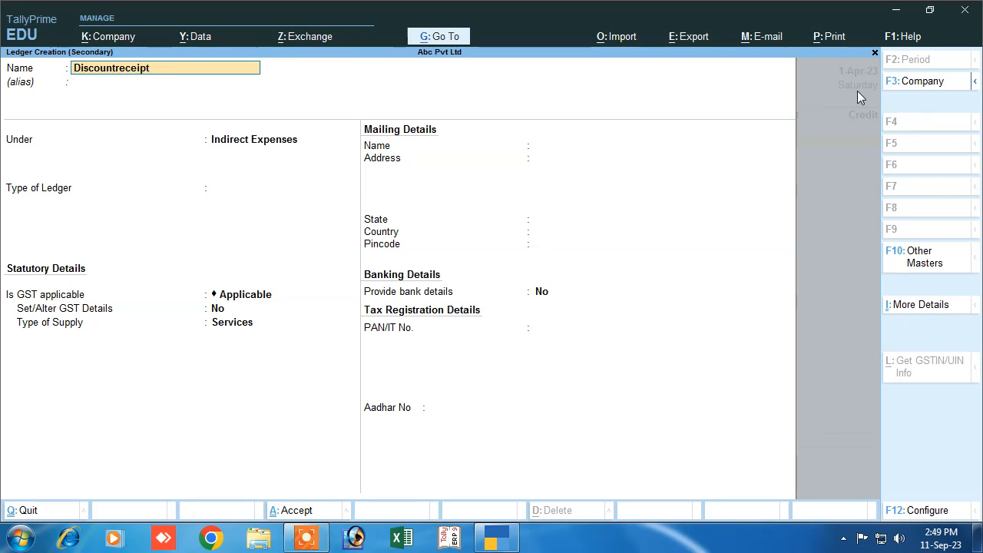
{"action": "key", "text": "Return"}
{"action": "key", "text": "Return"}
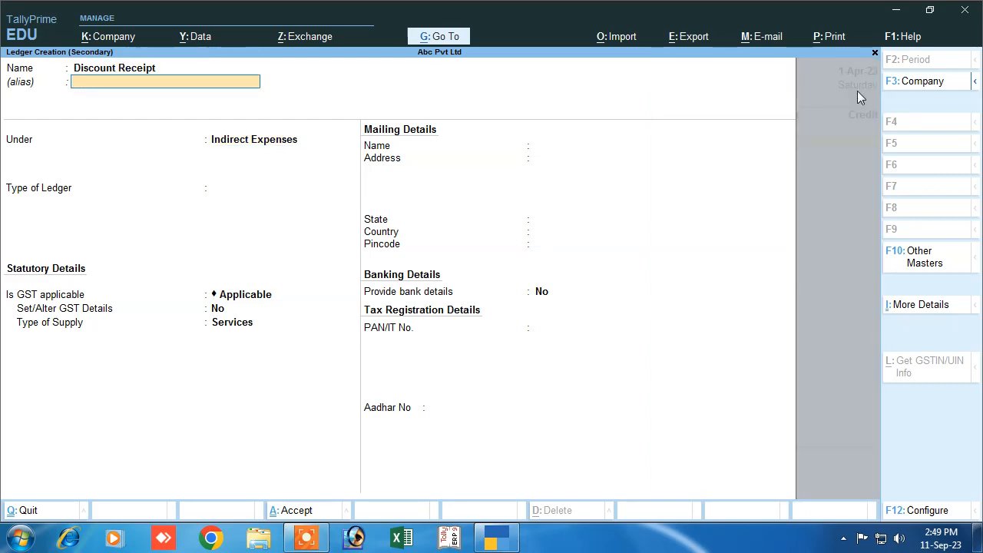
{"action": "key", "text": "Return"}
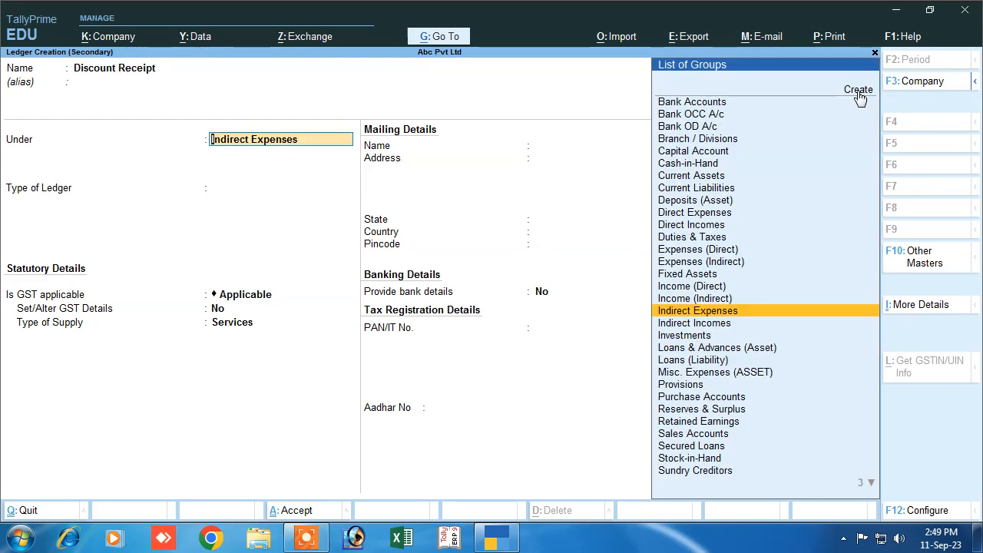
- Place Discount Receipt under Indirect Incomes with ledger type and GST Not Applicable
{"action": "type", "text": "I"}
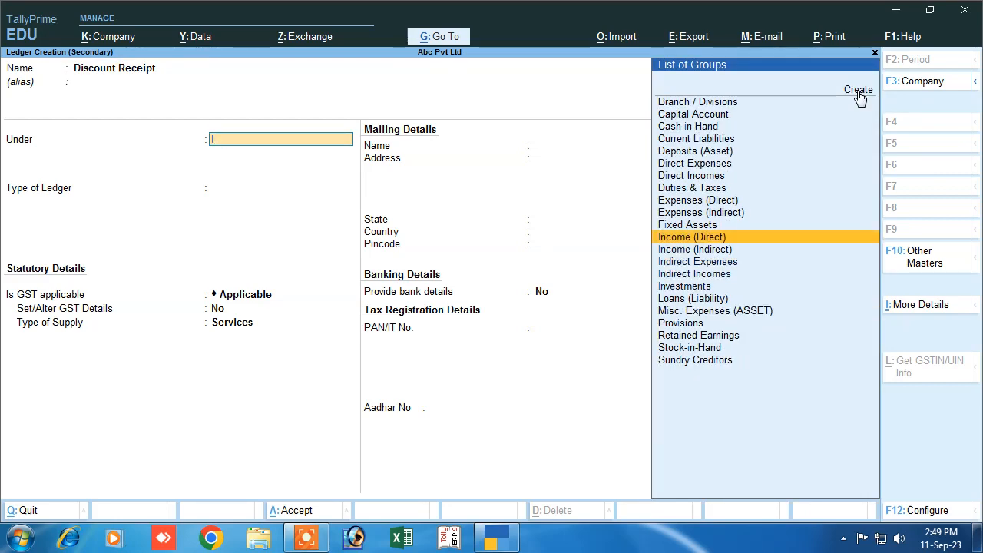
{"action": "key", "text": "Down"}
{"action": "key", "text": "Down"}
{"action": "key", "text": "Down"}
{"action": "key", "text": "Return"}
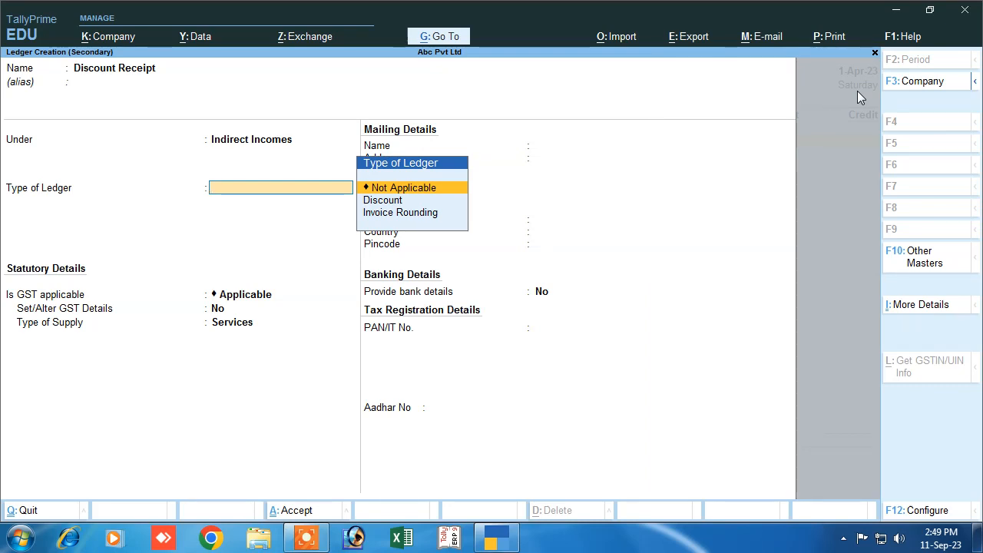
{"action": "key", "text": "Return"}
{"action": "type", "text": "N"}
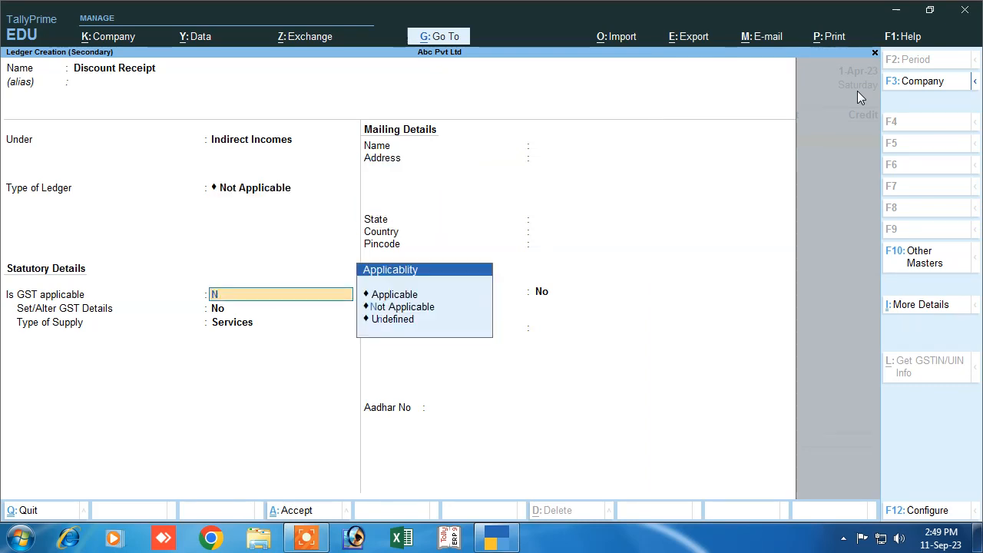
{"action": "key", "text": "Return"}
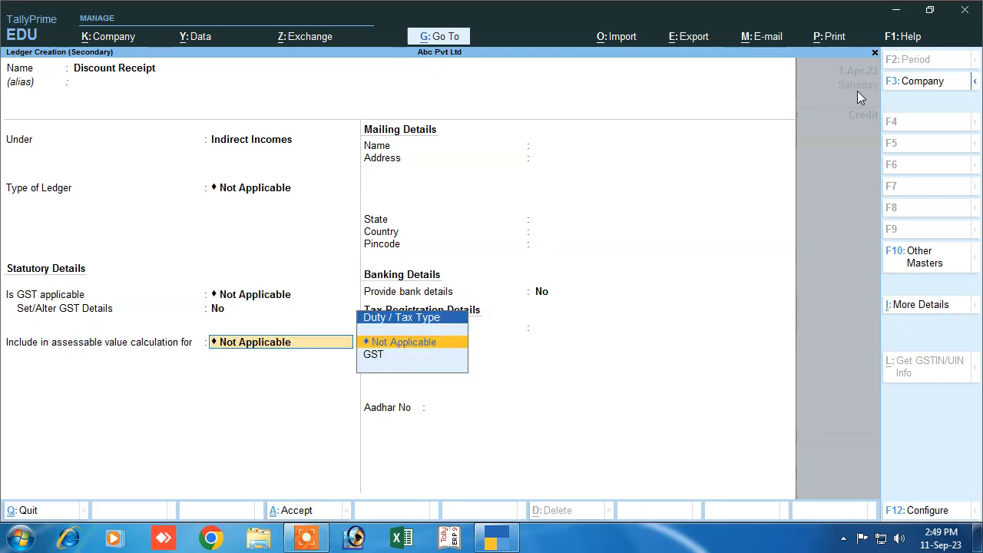
{"action": "key", "text": "Return"}
{"action": "key", "text": "Return"}
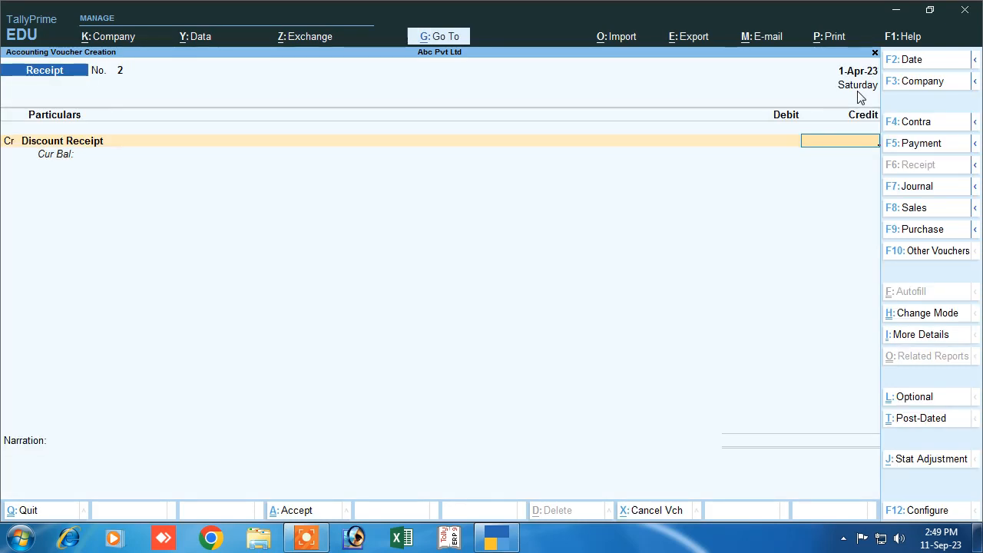
- Credit Discount Receipt 5,000 against Cash, narrate 'being dis rec', and save receipt No. 2
{"action": "type", "text": "5000"}
{"action": "key", "text": "Return"}
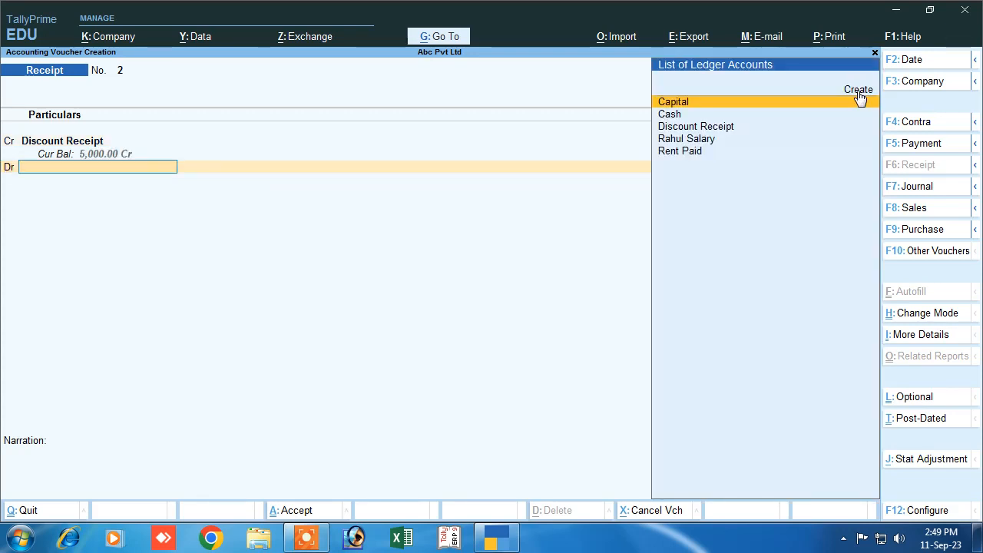
{"action": "key", "text": "Down"}
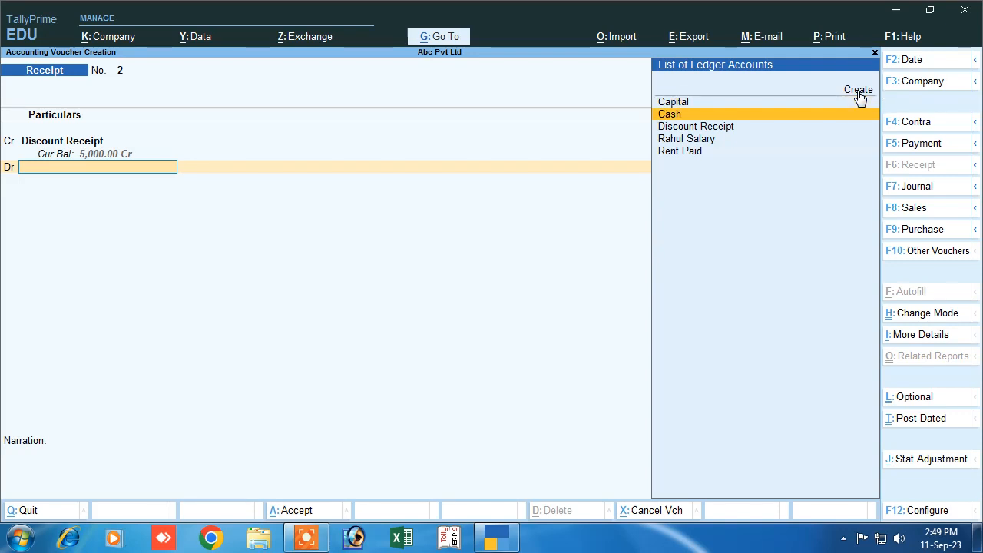
{"action": "key", "text": "Return"}
{"action": "key", "text": "Return"}
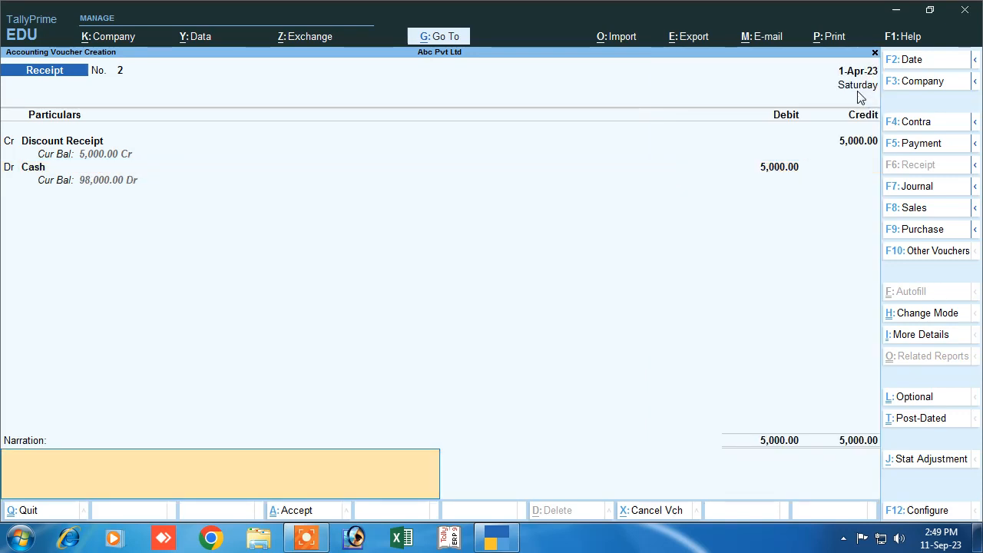
{"action": "type", "text": "being dis rec"}
{"action": "key", "text": "Return"}
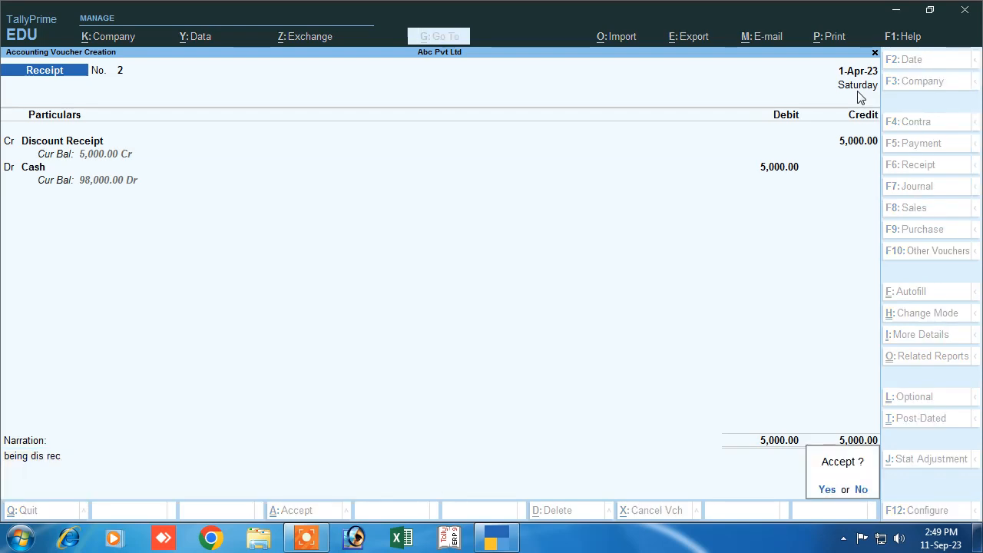
{"action": "key", "text": "Return"}
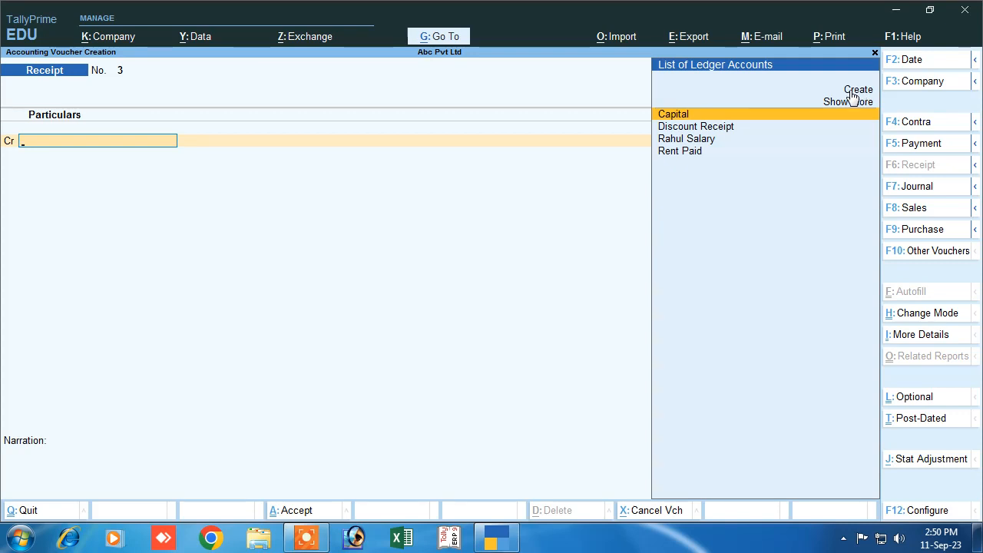
- Start a purchase entry and switch it to voucher mode
{"action": "left_click", "coordinate": [906, 235]}
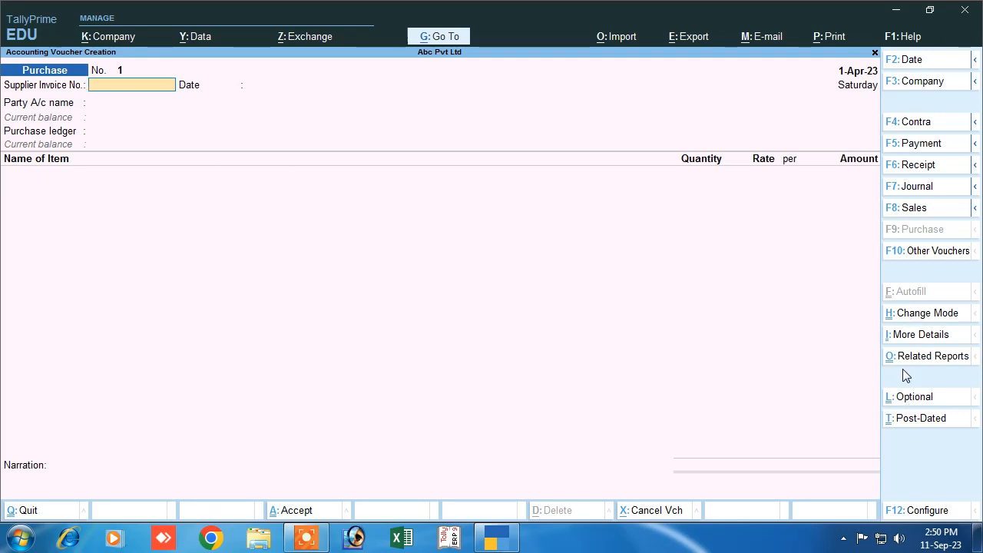
{"action": "left_click", "coordinate": [907, 316]}
{"action": "left_click", "coordinate": [374, 156]}
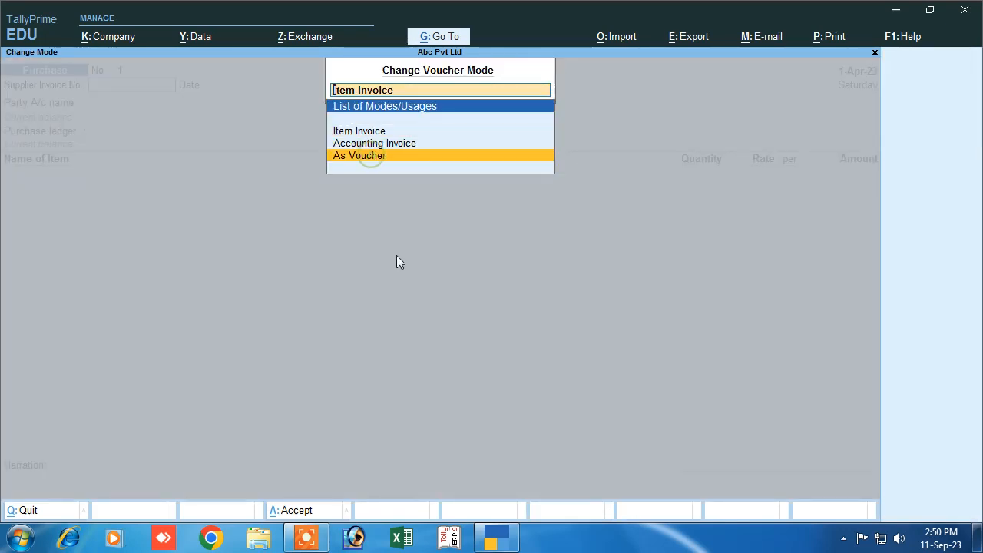
{"action": "key", "text": "Return"}
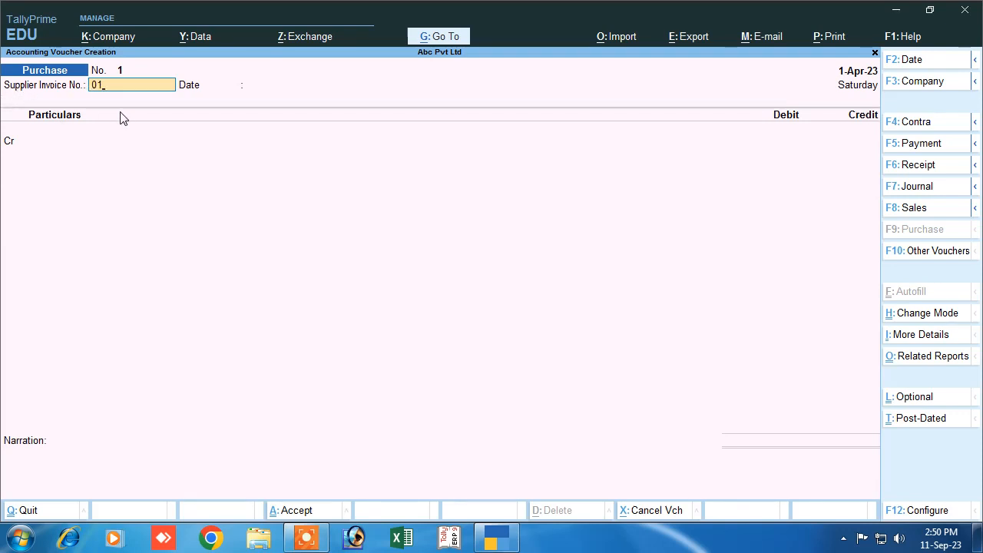
- Enter supplier invoice 01 and credit Cash with 6,500 on purchase voucher 1
{"action": "type", "text": "01"}
{"action": "key", "text": "Return"}
{"action": "key", "text": "Return"}
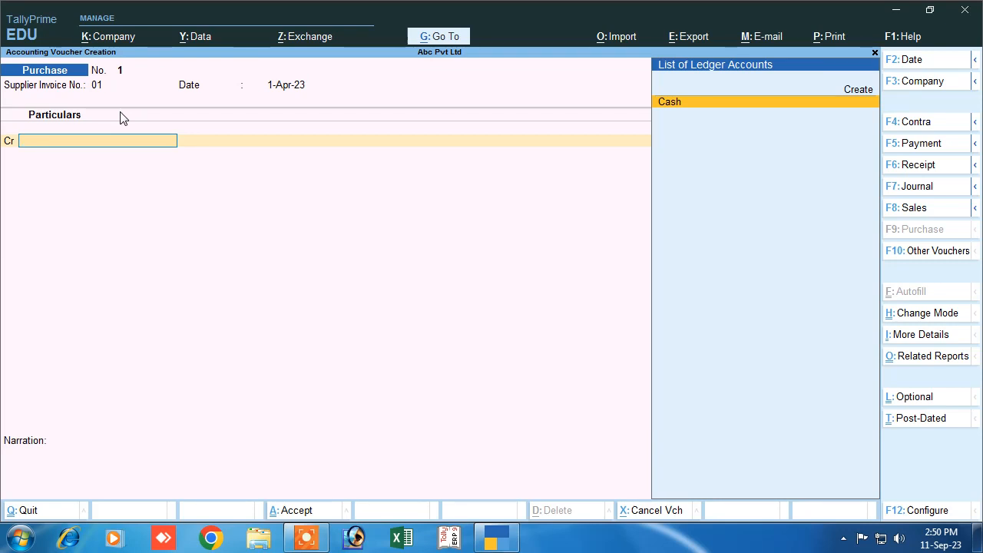
{"action": "key", "text": "Return"}
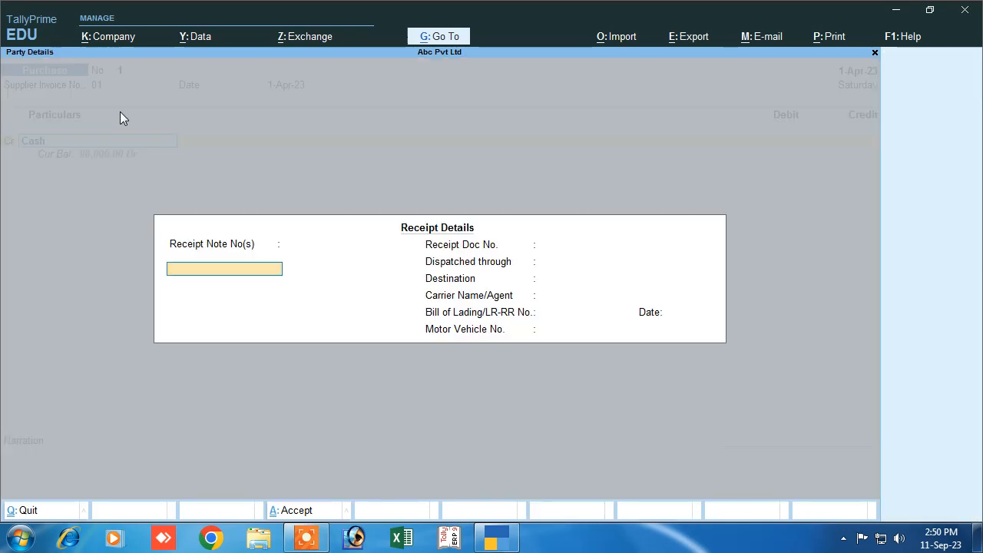
{"action": "key", "text": "Return"}
{"action": "key", "text": "Return"}
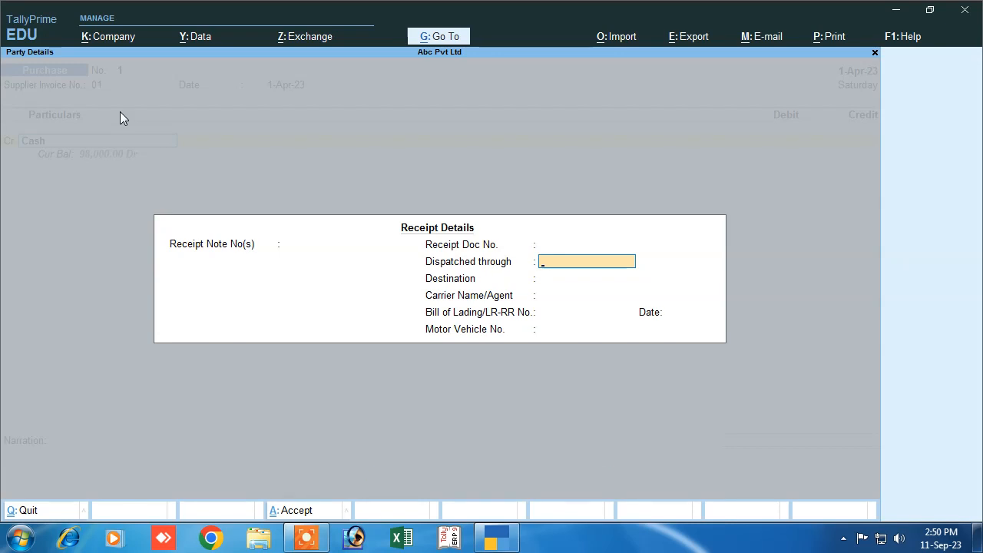
{"action": "key", "text": "Return"}
{"action": "key", "text": "Return"}
{"action": "key", "text": "Return"}
{"action": "key", "text": "Return"}
{"action": "key", "text": "Return"}
{"action": "key", "text": "Return"}
{"action": "key", "text": "Return"}
{"action": "key", "text": "Return"}
{"action": "key", "text": "Return"}
{"action": "key", "text": "Return"}
{"action": "key", "text": "Return"}
{"action": "key", "text": "Return"}
{"action": "key", "text": "Return"}
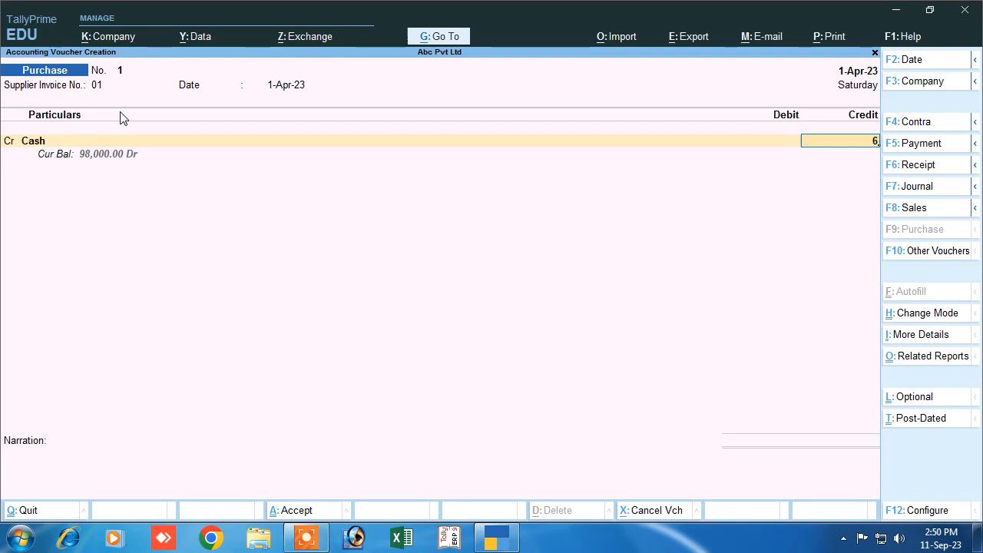
{"action": "type", "text": "6500"}
{"action": "key", "text": "Return"}
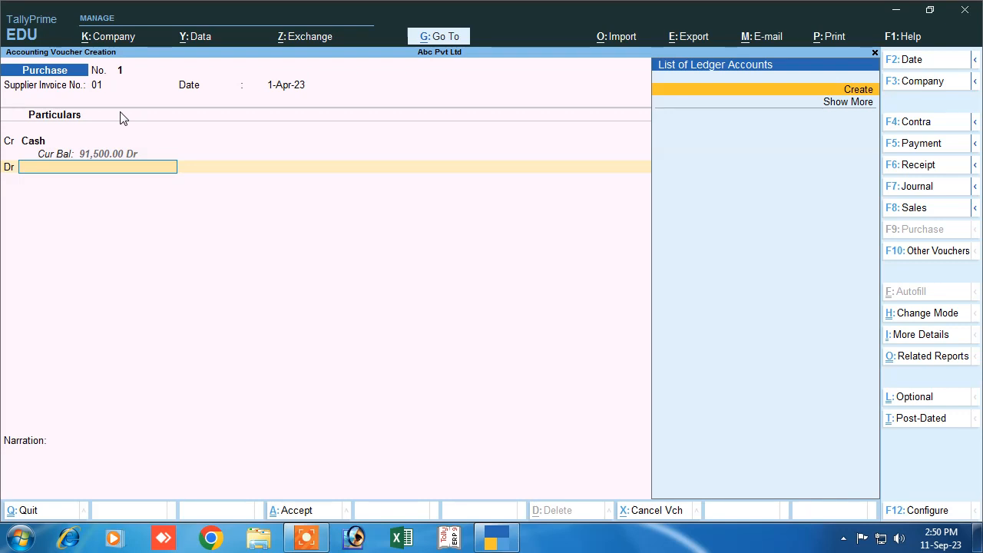
{"action": "key", "text": "alt+c"}
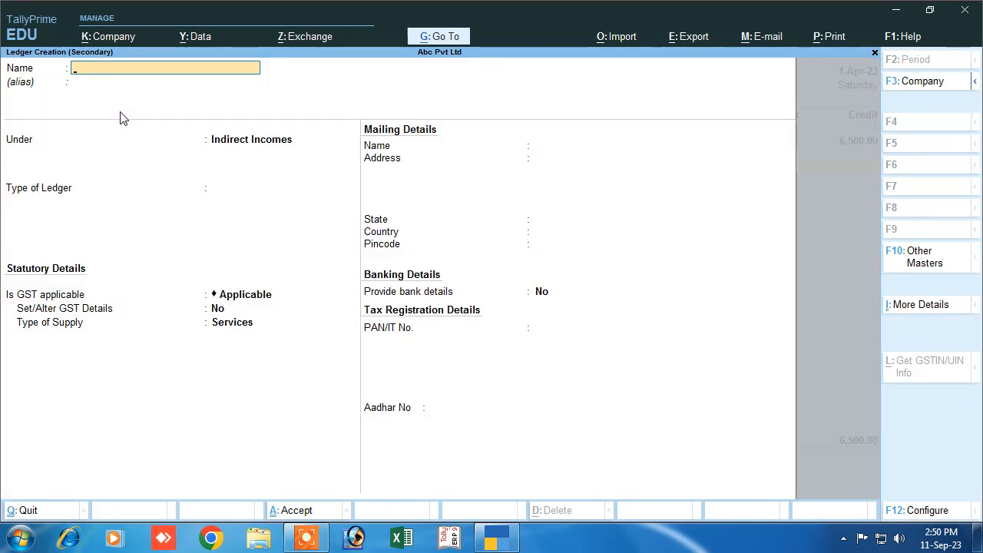
- Name the new ledger 'Purchase Table' and place it under Fixed Assets
{"action": "type", "text": "Ts"}
{"action": "key", "text": "BackSpace"}
{"action": "type", "text": "abl"}
{"action": "key", "text": "BackSpace"}
{"action": "key", "text": "BackSpace"}
{"action": "key", "text": "BackSpace"}
{"action": "key", "text": "BackSpace"}
{"action": "key", "text": "BackSpace"}
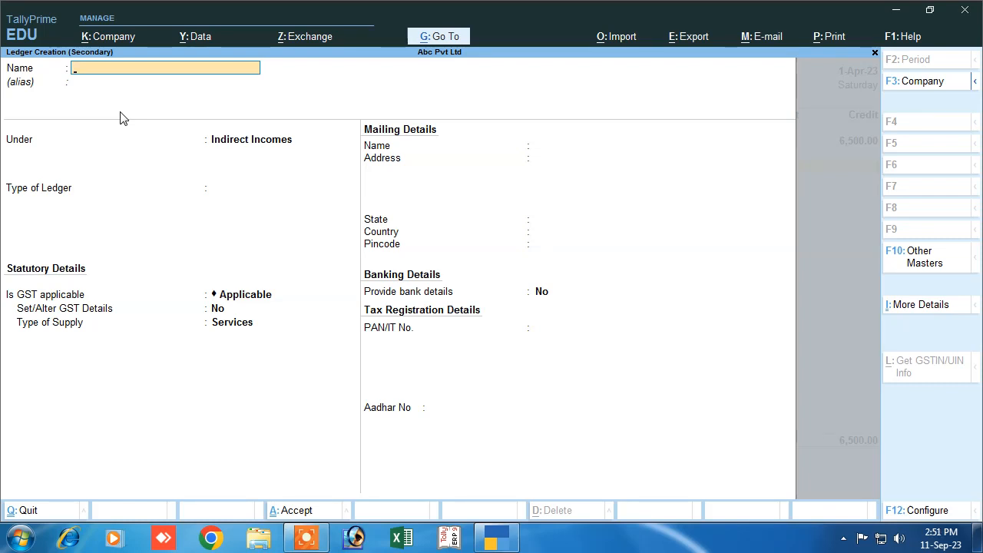
{"action": "type", "text": "Purchase Table"}
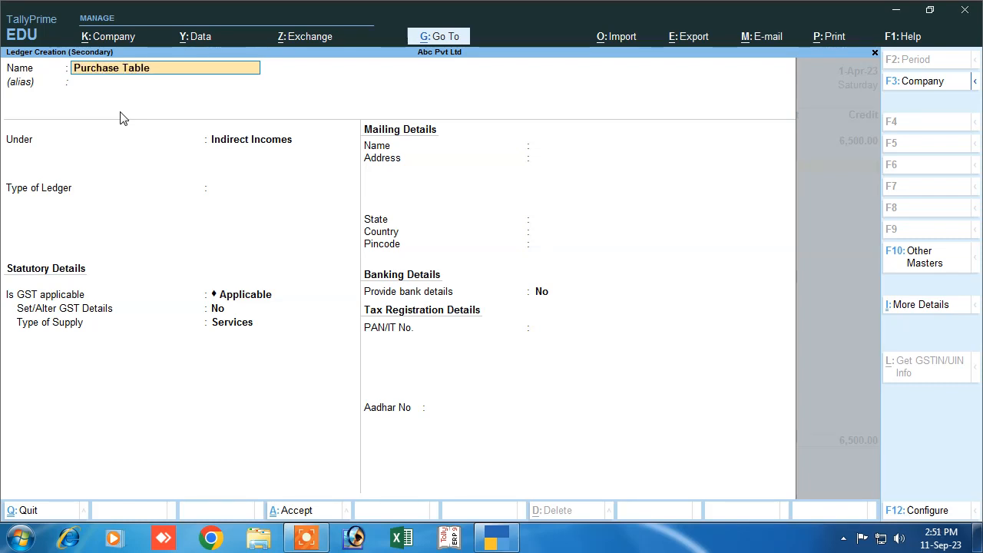
{"action": "key", "text": "Return"}
{"action": "key", "text": "Return"}
{"action": "type", "text": "F"}
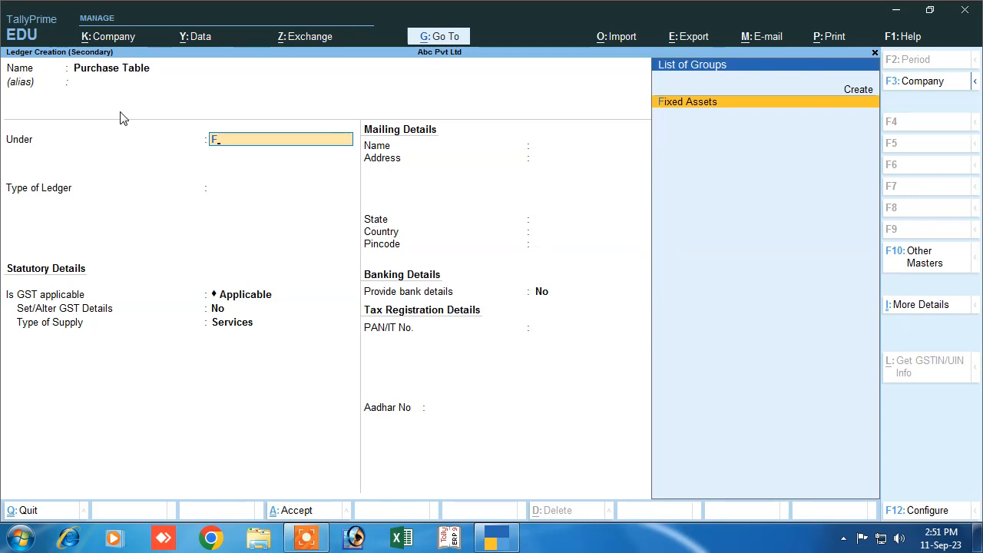
{"action": "key", "text": "Return"}
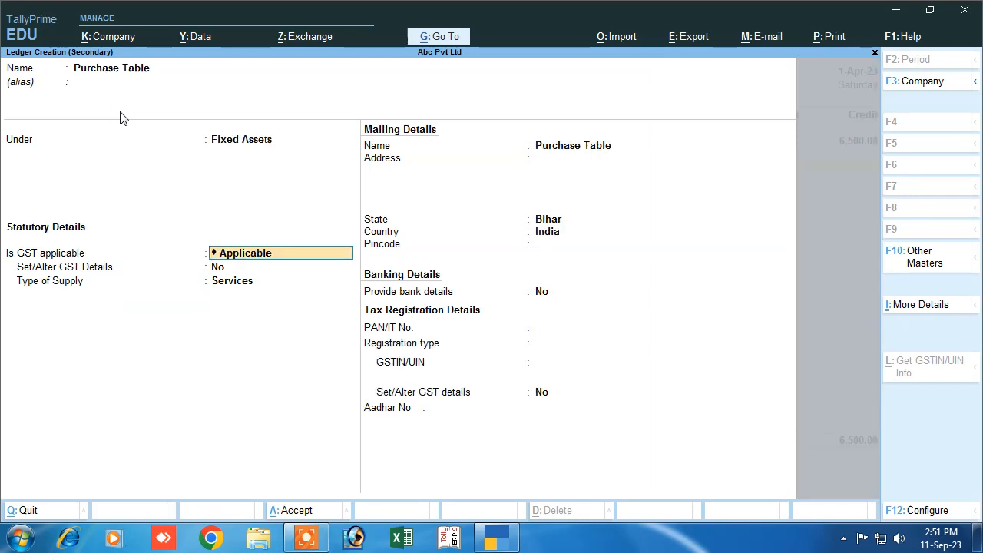
- Set GST to Not Applicable and registration type to Unregistered, then save the ledger
{"action": "type", "text": "N"}
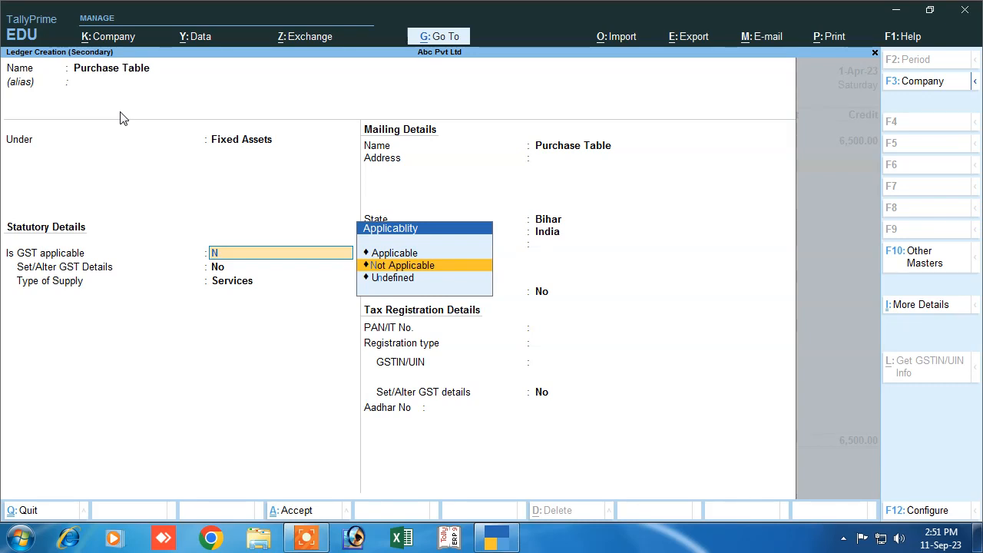
{"action": "key", "text": "Return"}
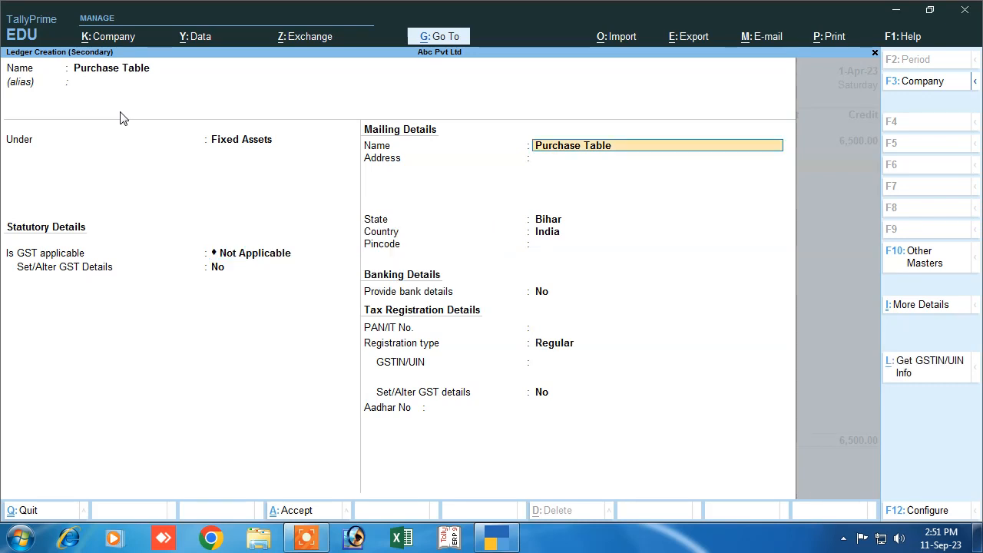
{"action": "key", "text": "Return"}
{"action": "key", "text": "Return"}
{"action": "key", "text": "Return"}
{"action": "key", "text": "Return"}
{"action": "key", "text": "Return"}
{"action": "key", "text": "Return"}
{"action": "key", "text": "Return"}
{"action": "key", "text": "Return"}
{"action": "key", "text": "Return"}
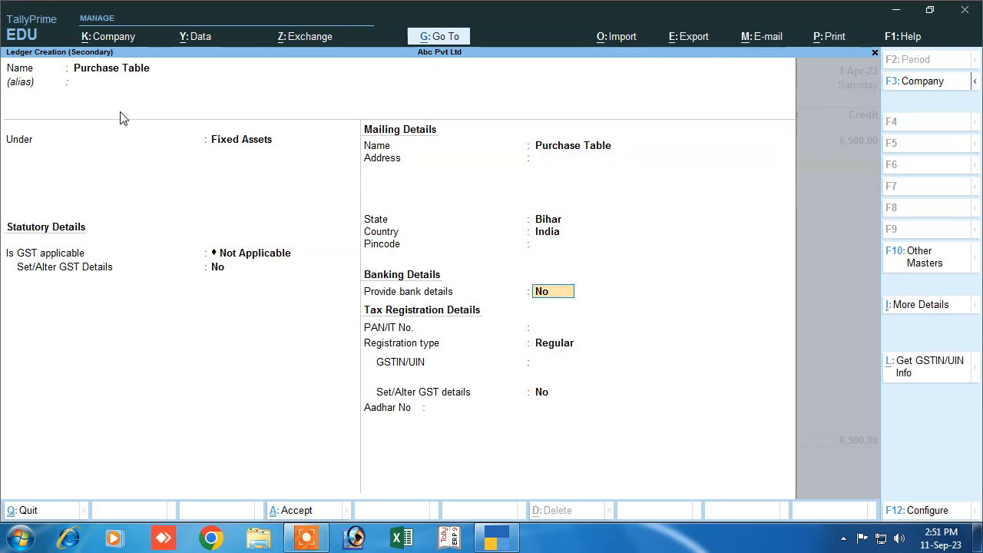
{"action": "key", "text": "Return"}
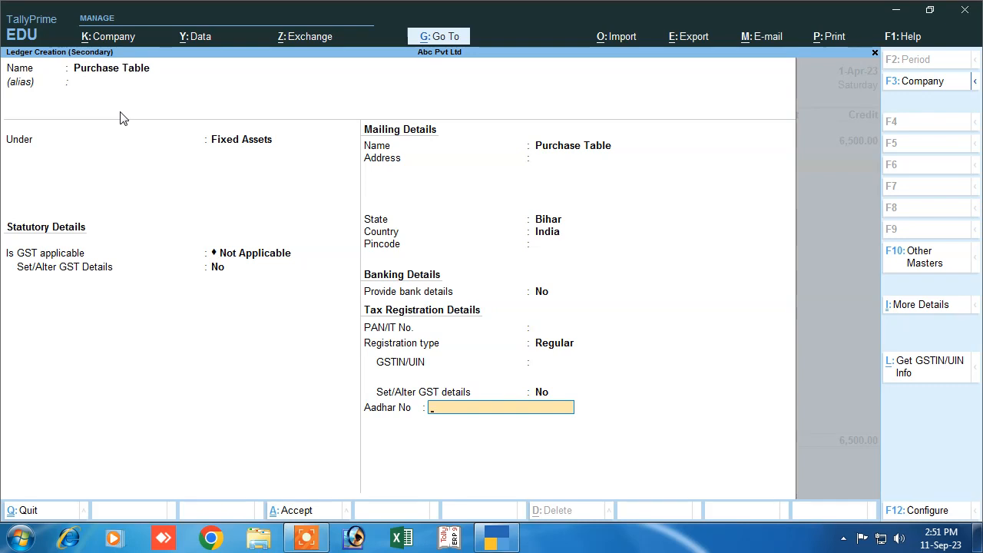
{"action": "key", "text": "BackSpace"}
{"action": "key", "text": "BackSpace"}
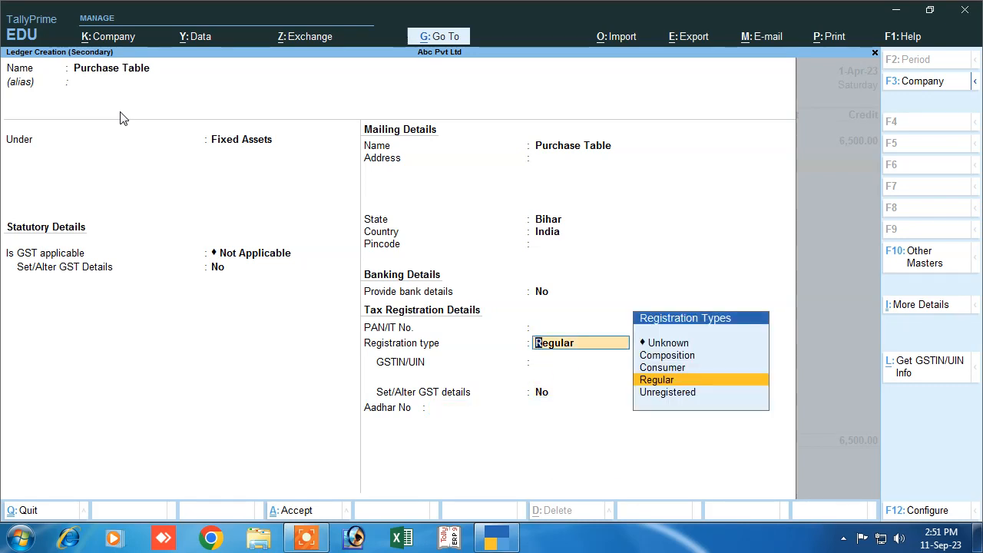
{"action": "key", "text": "Down"}
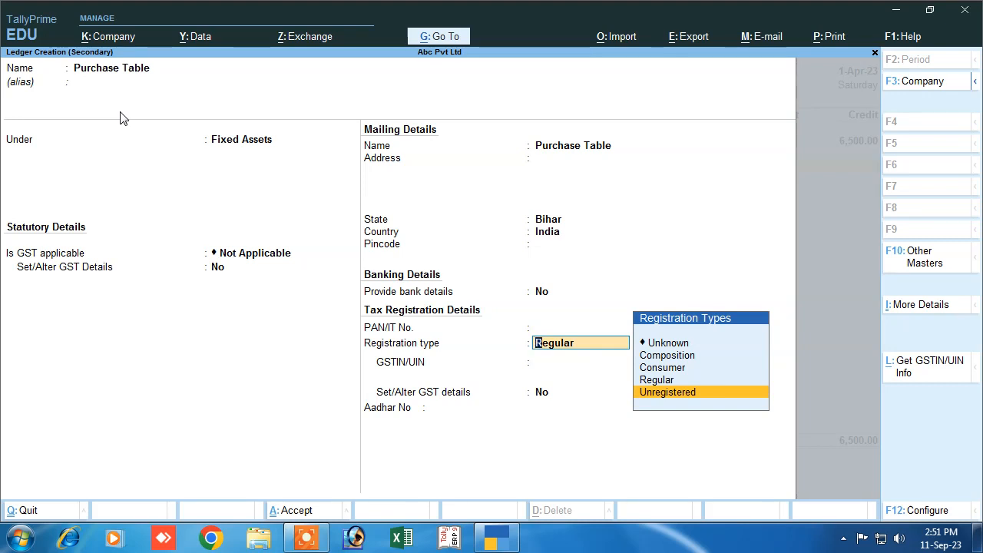
{"action": "key", "text": "Return"}
{"action": "key", "text": "Return"}
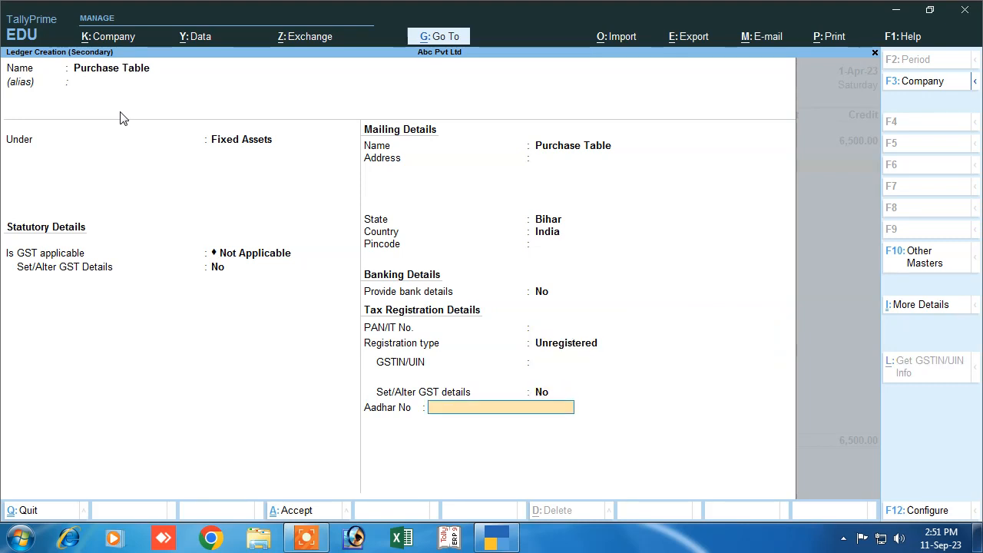
{"action": "key", "text": "Return"}
{"action": "key", "text": "Return"}
{"action": "key", "text": "Return"}
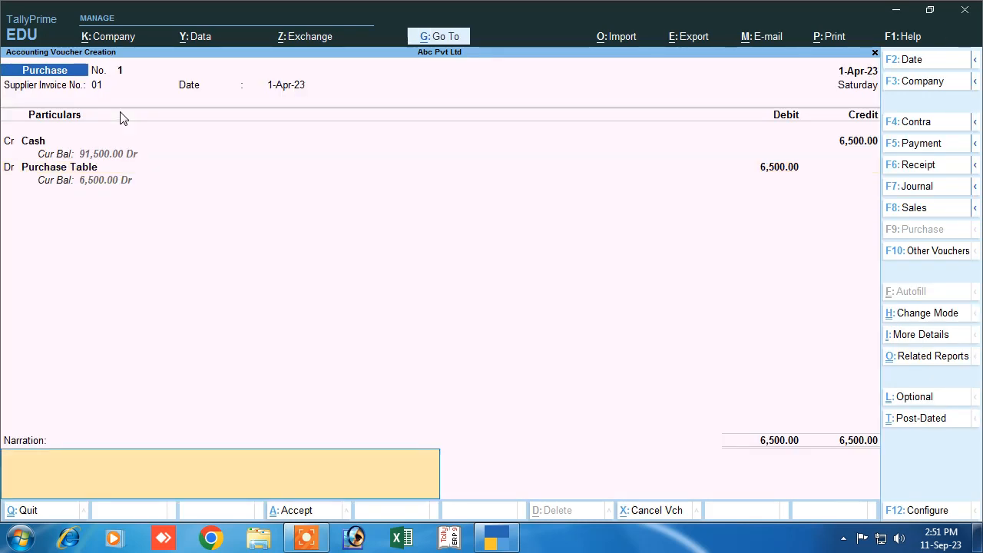
- Add the narration 'being table' and save purchase voucher 1
{"action": "type", "text": "being table"}
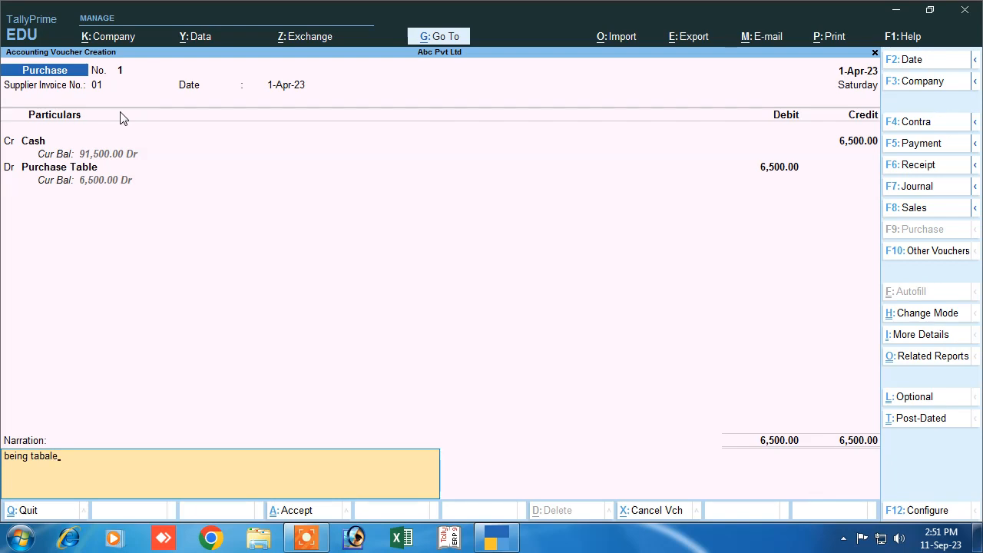
{"action": "key", "text": "Return"}
{"action": "key", "text": "Return"}
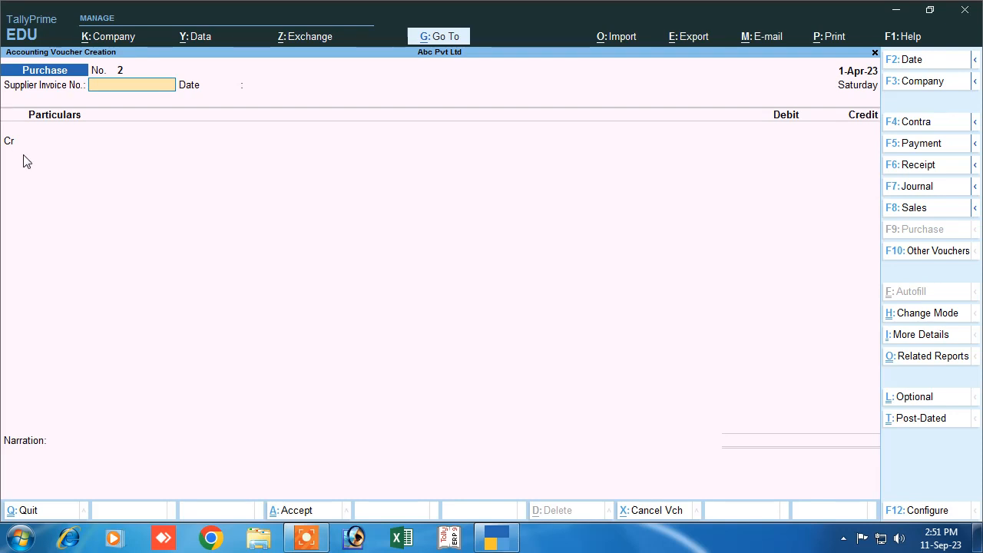
- Enter invoice 02 dated 1-Apr-23 and credit Cash 50,000 on purchase voucher 2
{"action": "type", "text": "02"}
{"action": "key", "text": "Return"}
{"action": "key", "text": "Return"}
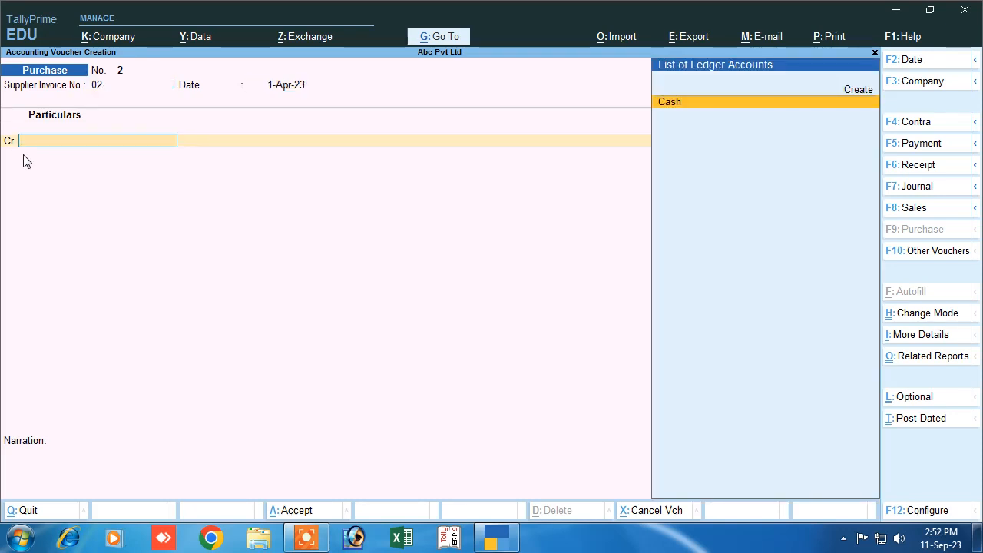
{"action": "key", "text": "Return"}
{"action": "key", "text": "Return"}
{"action": "key", "text": "Return"}
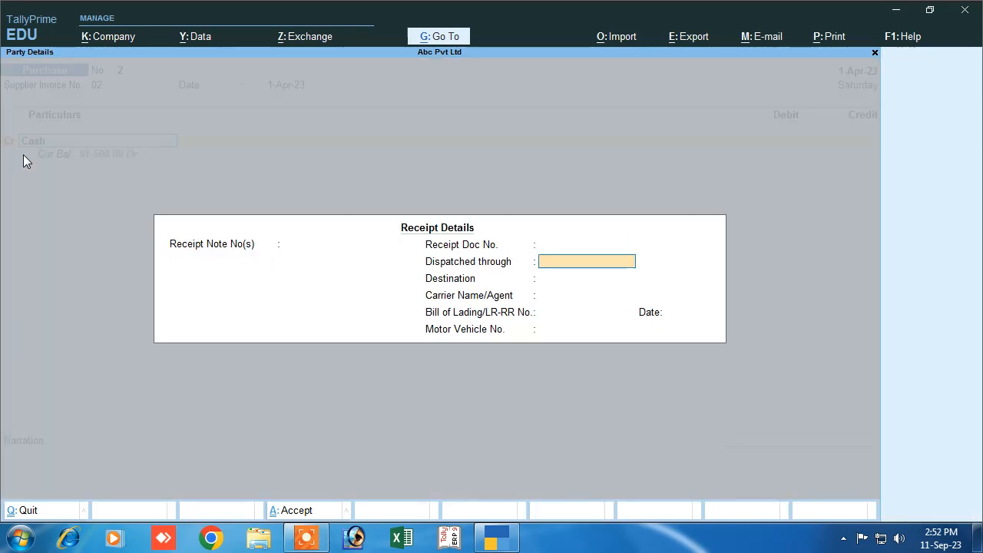
{"action": "key", "text": "Return"}
{"action": "key", "text": "Return"}
{"action": "key", "text": "Return"}
{"action": "key", "text": "Return"}
{"action": "key", "text": "Return"}
{"action": "key", "text": "Return"}
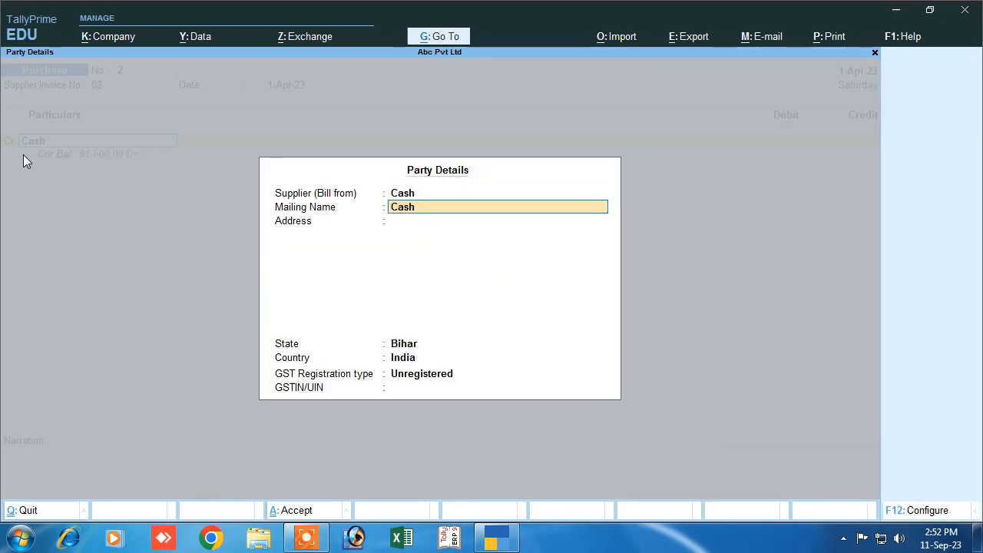
{"action": "key", "text": "Return"}
{"action": "key", "text": "ctrl+a"}
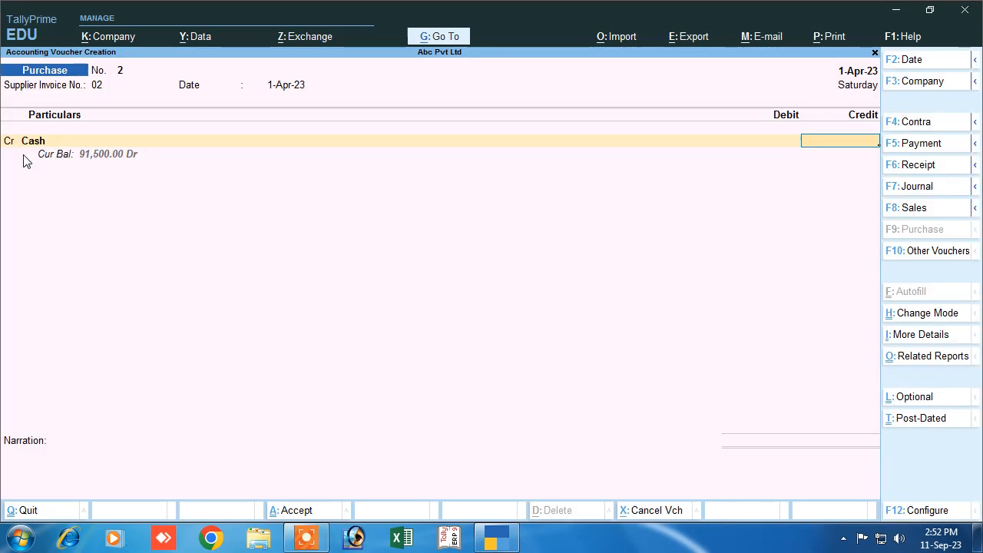
{"action": "type", "text": "50000"}
{"action": "key", "text": "Return"}
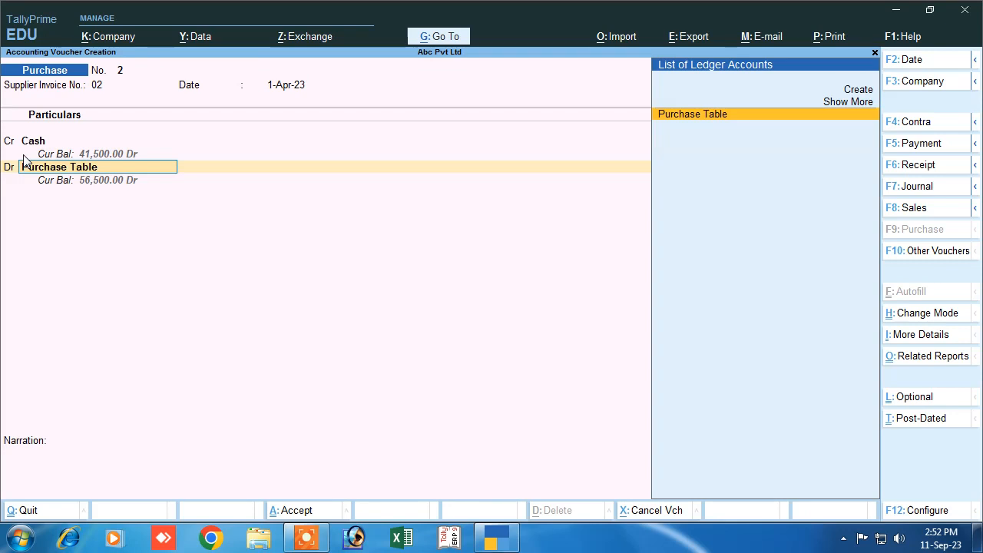
{"action": "key", "text": "Up"}
{"action": "key", "text": "Up"}
{"action": "key", "text": "Return"}
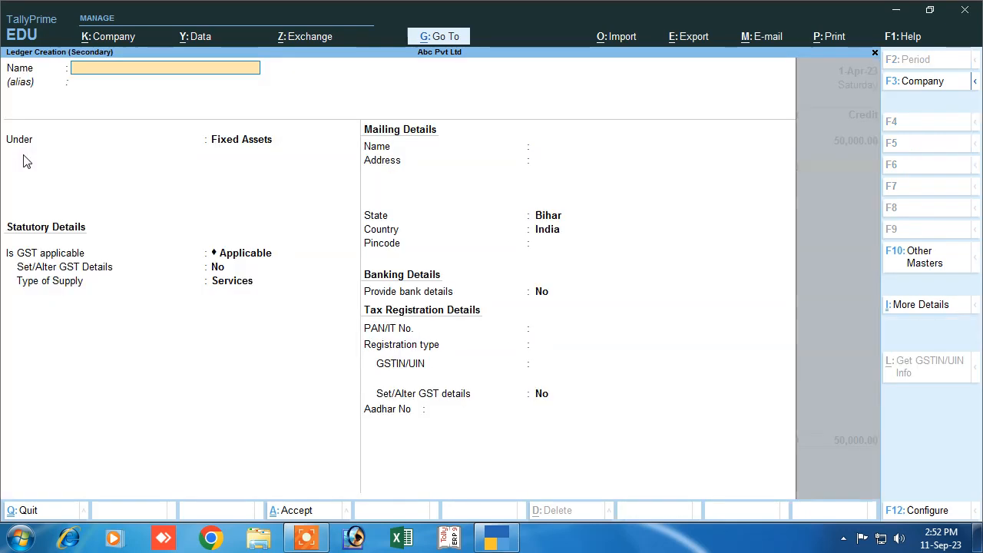
{"action": "type", "text": "Purchase Goods"}
- Create ledger Purchase Goods under Purchase Accounts, type Not Applicable, with GST details set to Yes
{"action": "key", "text": "Return"}
{"action": "key", "text": "Return"}
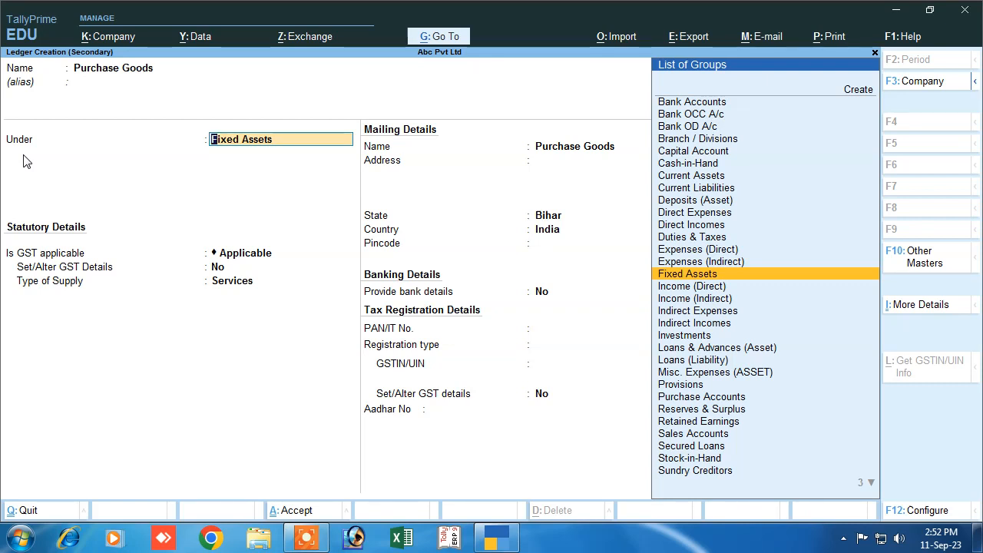
{"action": "type", "text": "P"}
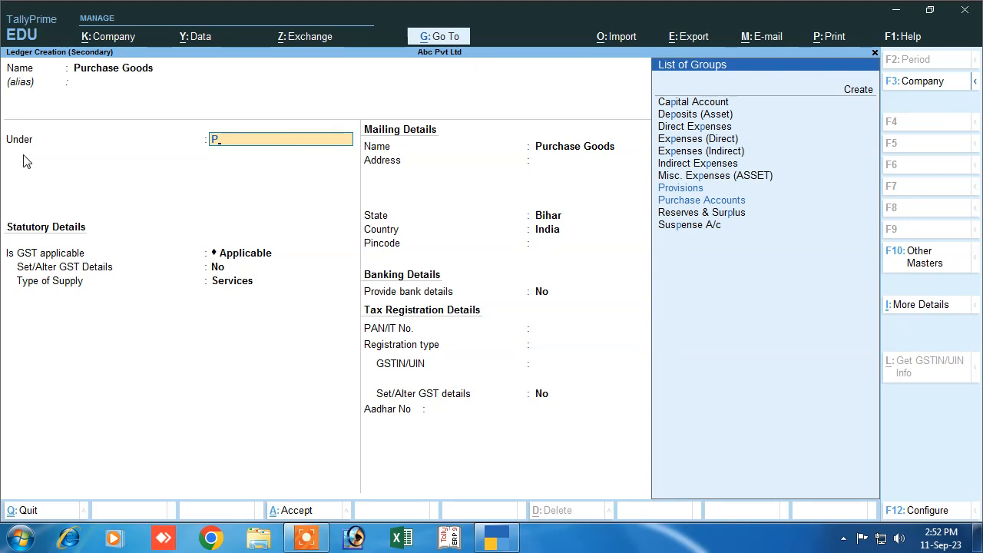
{"action": "key", "text": "Down"}
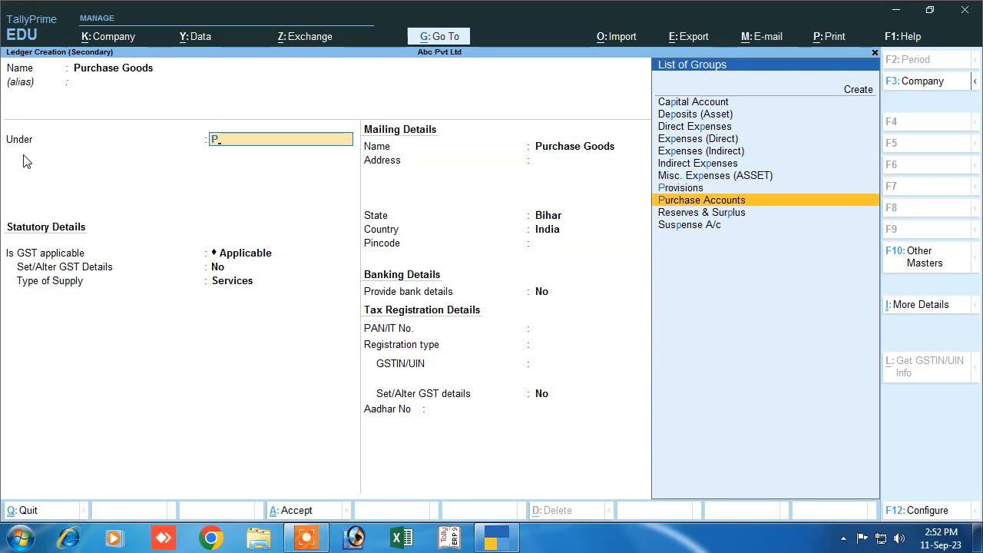
{"action": "key", "text": "Return"}
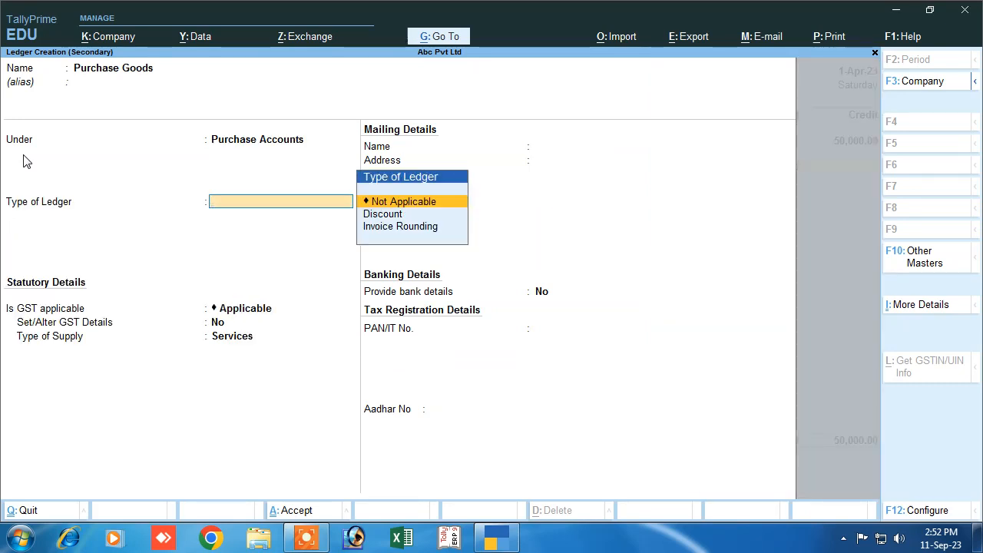
{"action": "key", "text": "Return"}
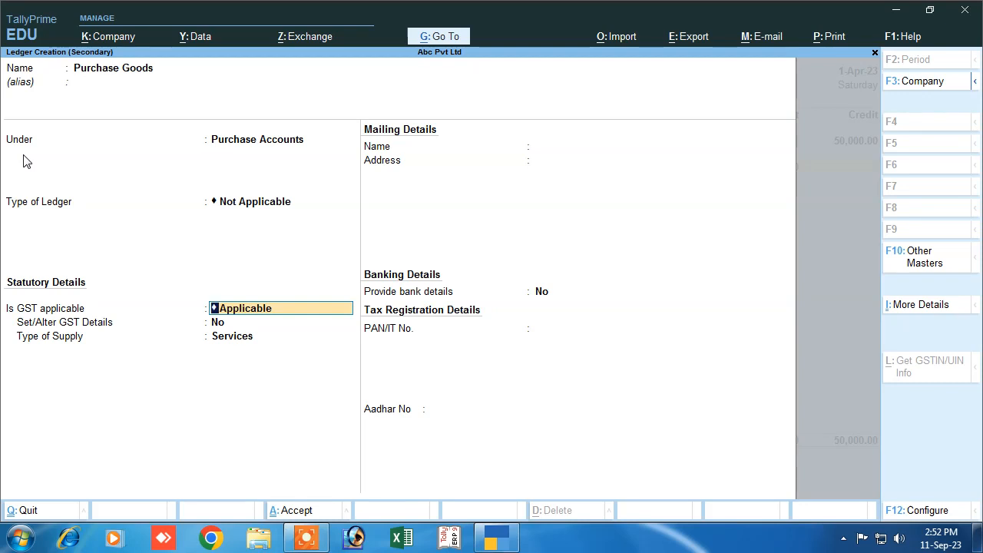
{"action": "key", "text": "Return"}
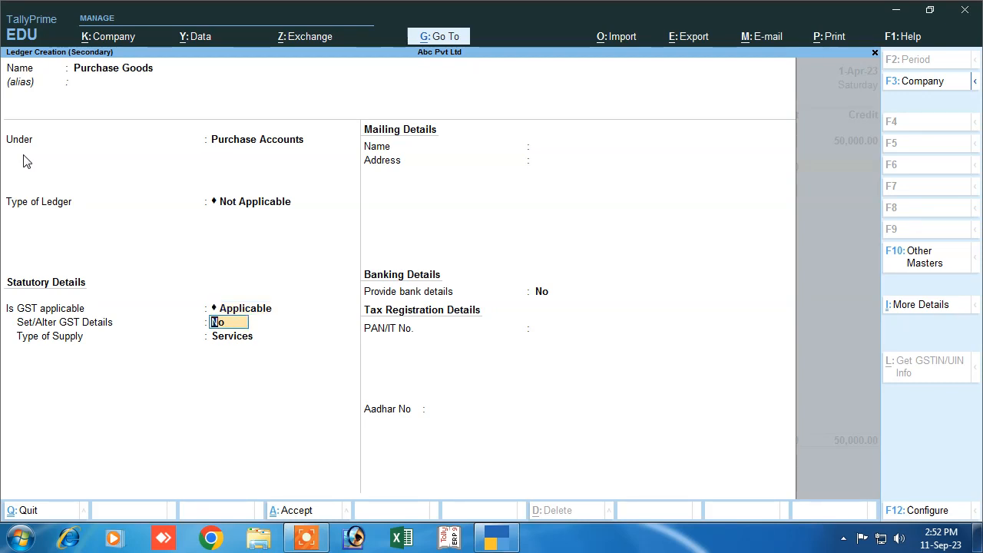
{"action": "type", "text": "y"}
{"action": "key", "text": "Return"}
- Enter description Goods, HSN/SAC 1254 and Purchase Taxable as the nature of transaction
{"action": "type", "text": "G"}
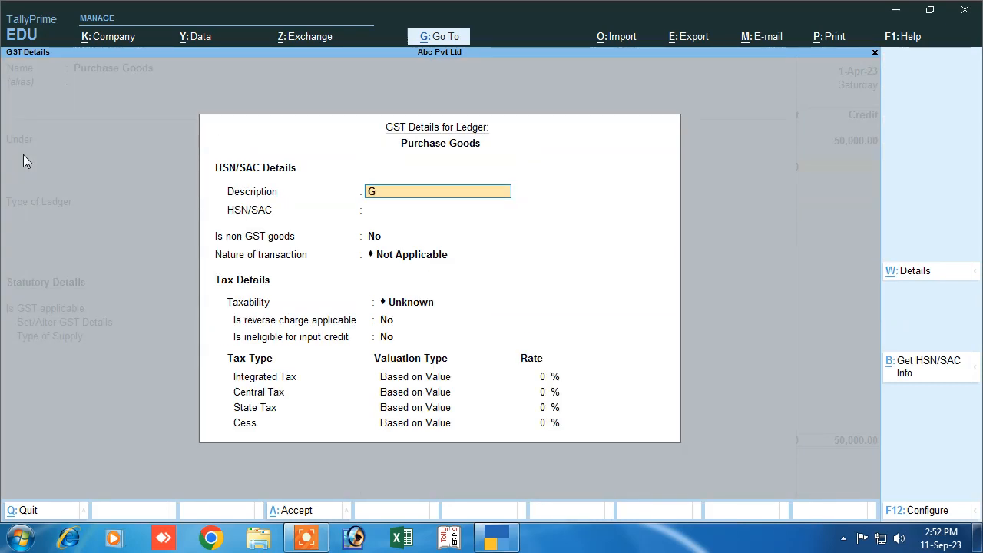
{"action": "type", "text": "oods"}
{"action": "key", "text": "Return"}
{"action": "type", "text": "1254"}
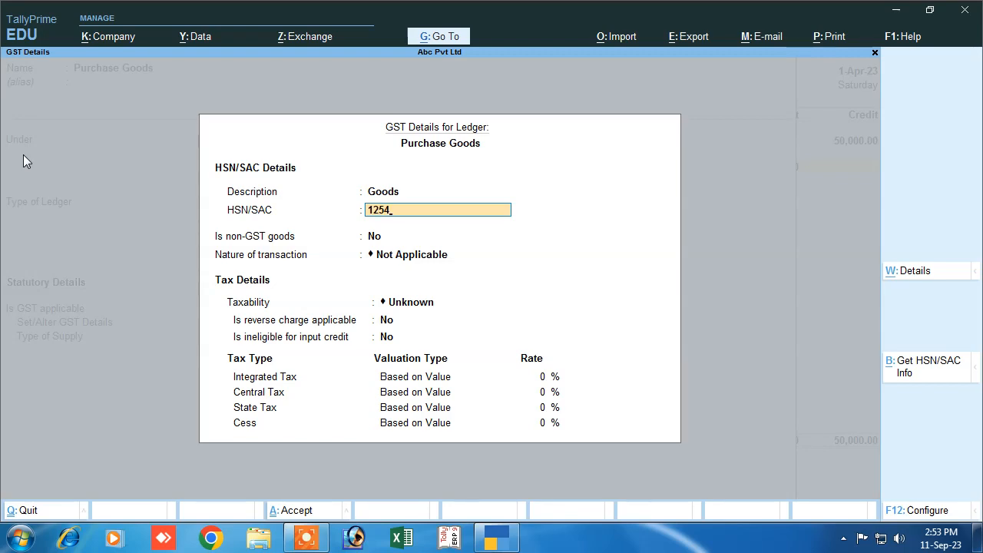
{"action": "key", "text": "Return"}
{"action": "key", "text": "Return"}
{"action": "type", "text": "P"}
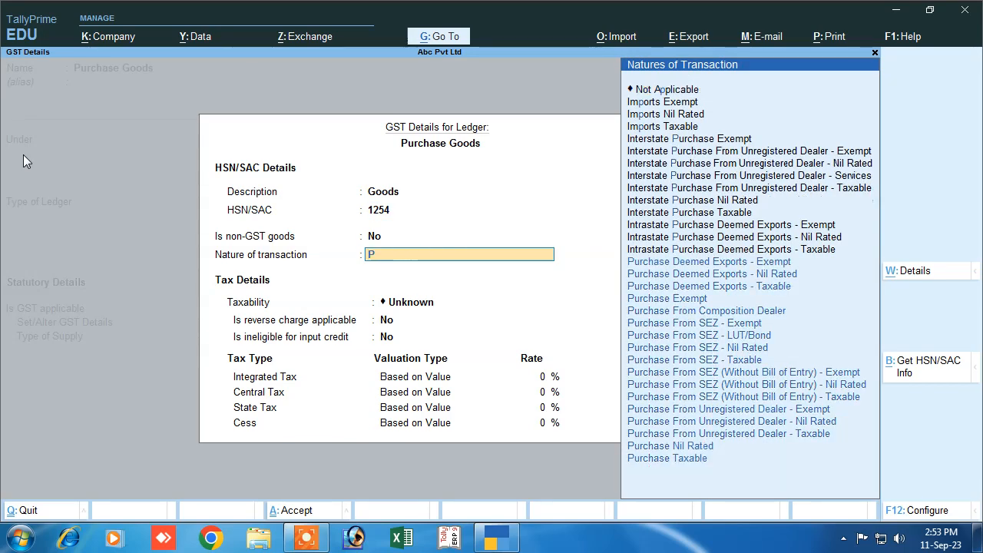
{"action": "key", "text": "Down"}
{"action": "key", "text": "Down"}
{"action": "key", "text": "Down"}
{"action": "key", "text": "Down"}
{"action": "key", "text": "Down"}
{"action": "key", "text": "Down"}
{"action": "key", "text": "Down"}
{"action": "key", "text": "Down"}
{"action": "key", "text": "Down"}
{"action": "key", "text": "Down"}
{"action": "key", "text": "Down"}
{"action": "key", "text": "Down"}
{"action": "key", "text": "Down"}
{"action": "key", "text": "Down"}
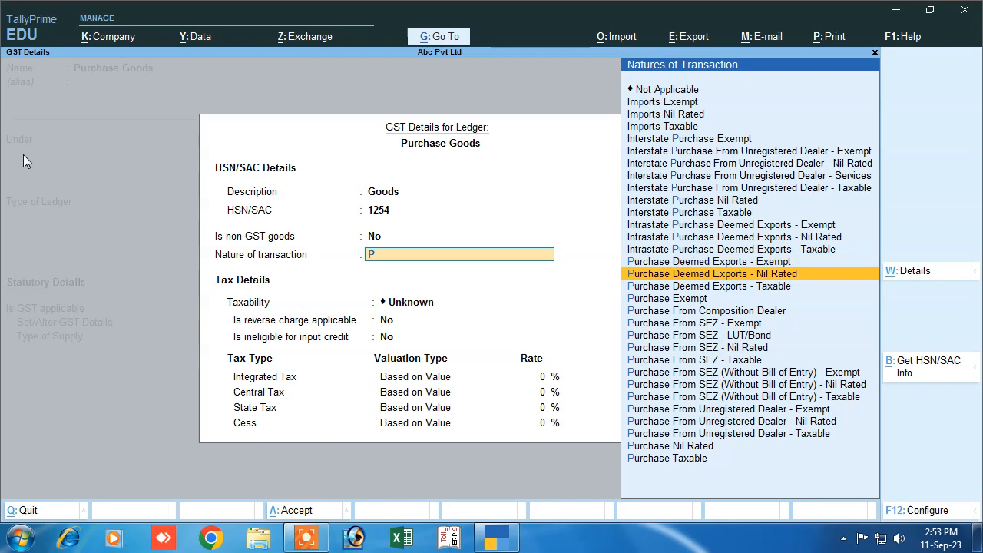
{"action": "key", "text": "Down"}
{"action": "key", "text": "Return"}
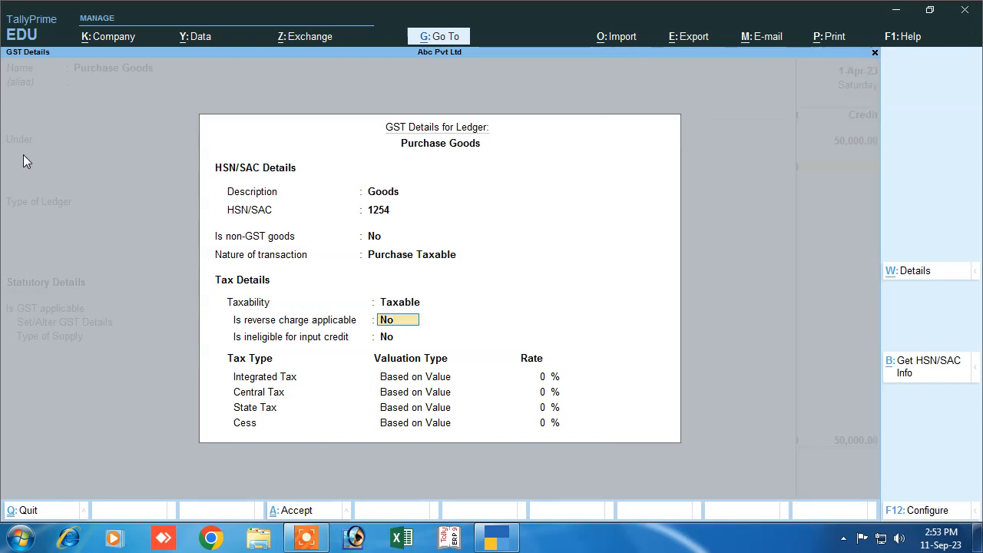
{"action": "key", "text": "Return"}
{"action": "key", "text": "Return"}
- Set integrated tax to 12% (6% central and state) and supply type to Goods
{"action": "type", "text": "12"}
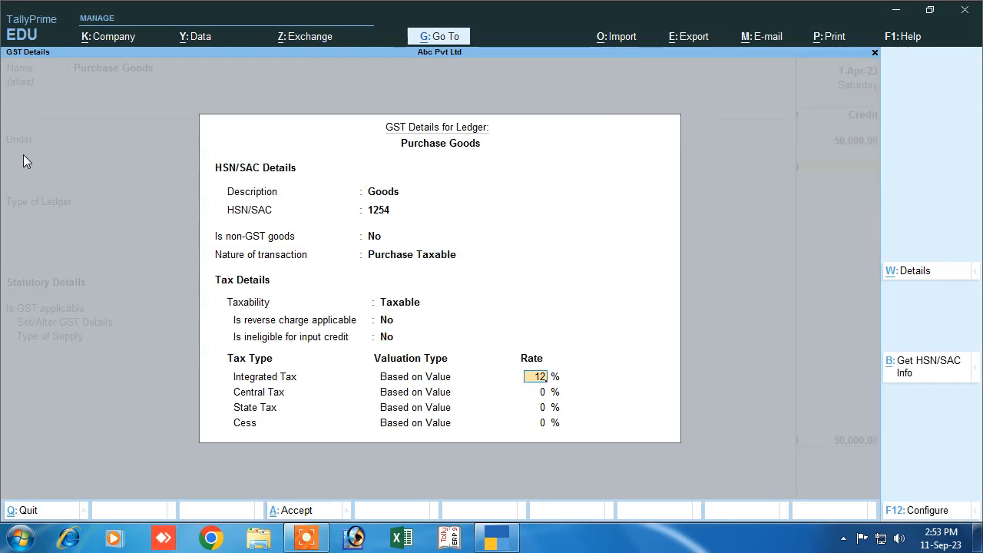
{"action": "key", "text": "Return"}
{"action": "key", "text": "Return"}
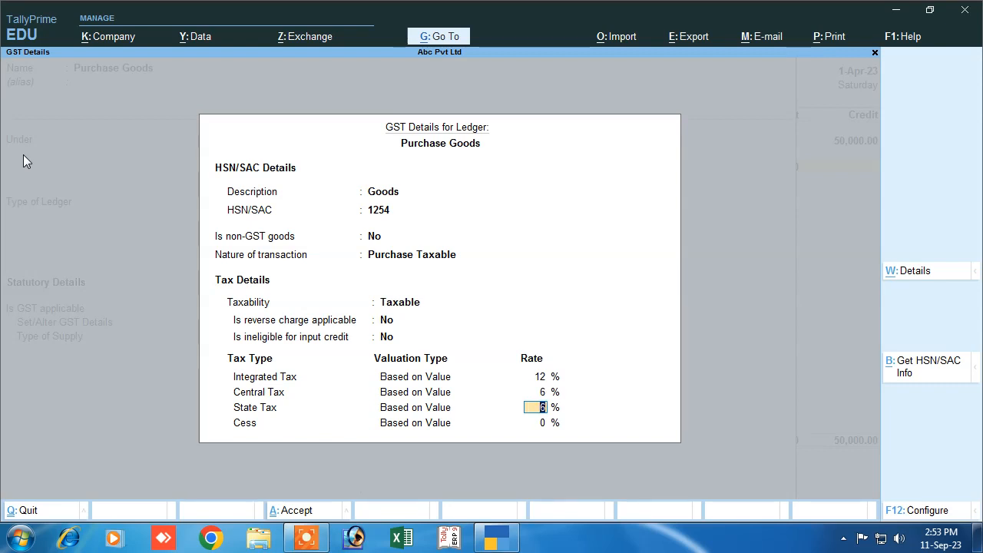
{"action": "key", "text": "Return"}
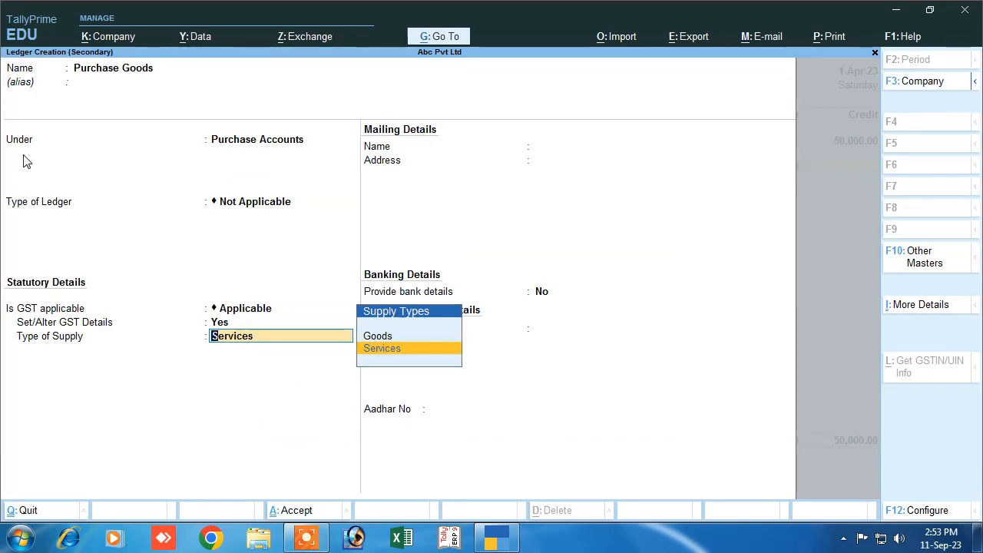
{"action": "key", "text": "Up"}
{"action": "key", "text": "Return"}
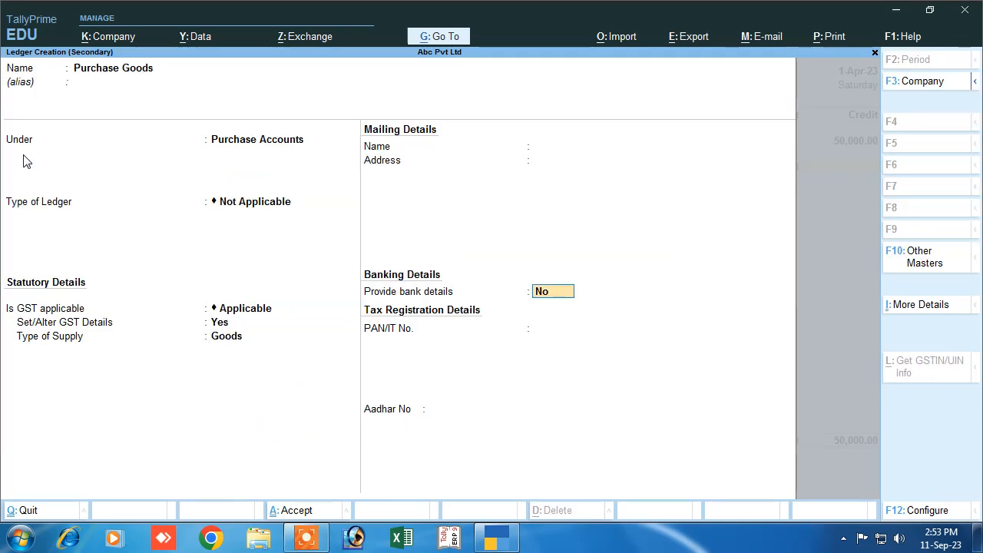
{"action": "key", "text": "Return"}
{"action": "key", "text": "Return"}
- Save the Purchase Goods ledger with its 50,000 debit and bring up the calculator
{"action": "key", "text": "Return"}
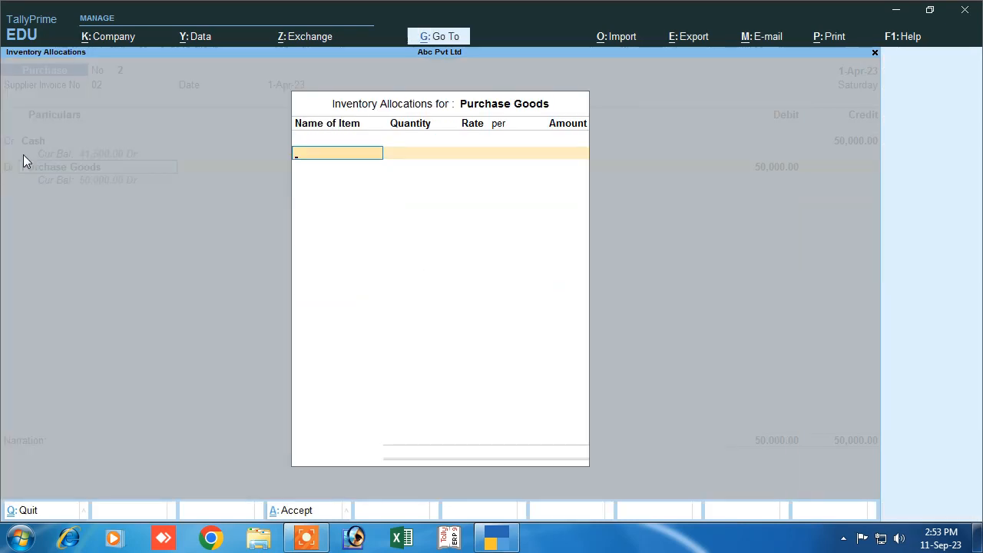
{"action": "key", "text": "Return"}
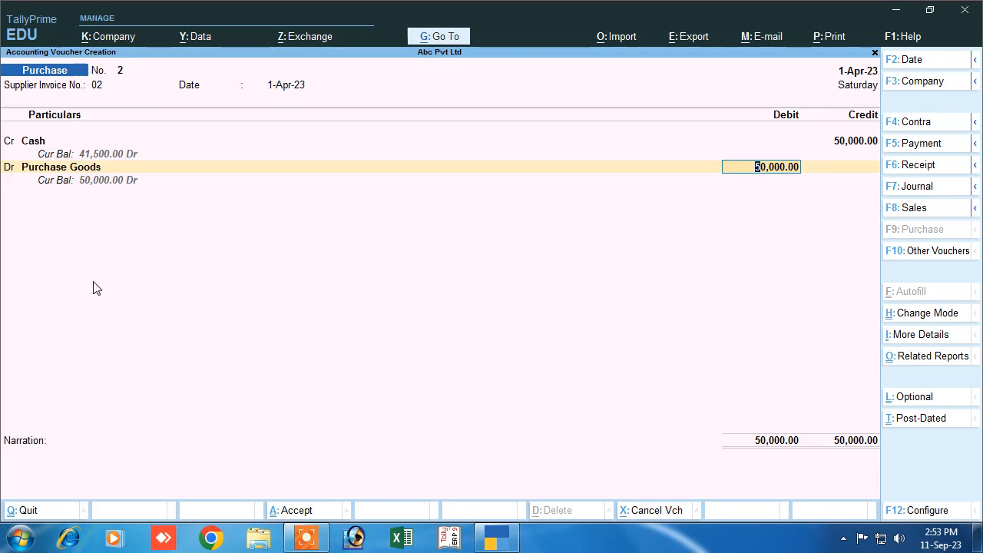
{"action": "key", "text": "ctrl+n"}
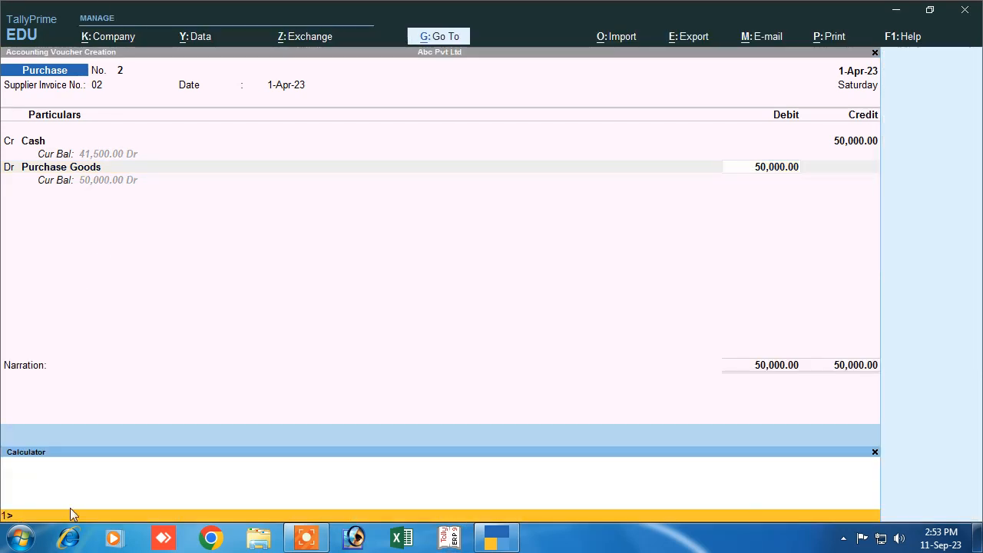
- Compute 50000*12/100 in the calculator, giving 6,000
{"action": "left_click", "coordinate": [67, 504]}
{"action": "type", "text": "50000*12/100"}
{"action": "key", "text": "Return"}
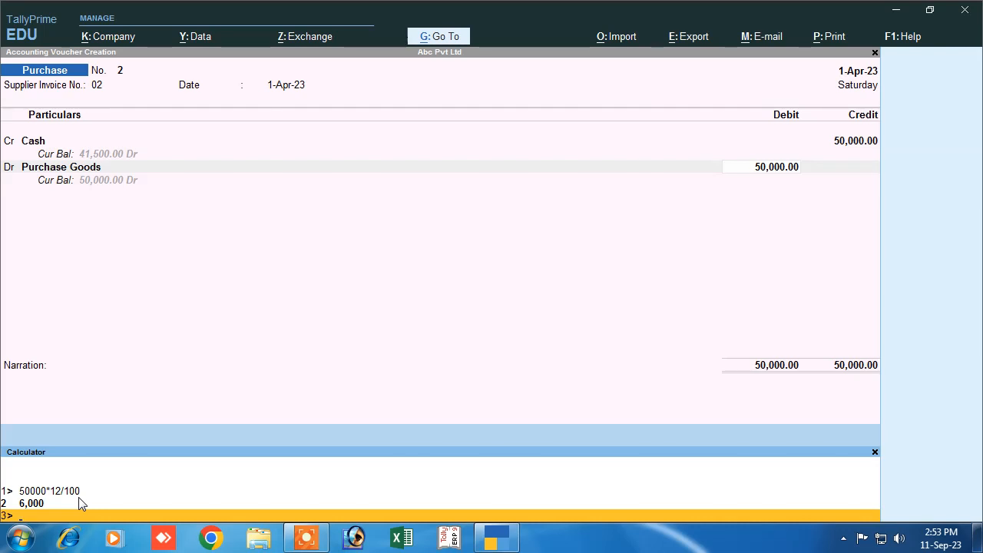
{"action": "key", "text": "Up"}
{"action": "key", "text": "Up"}
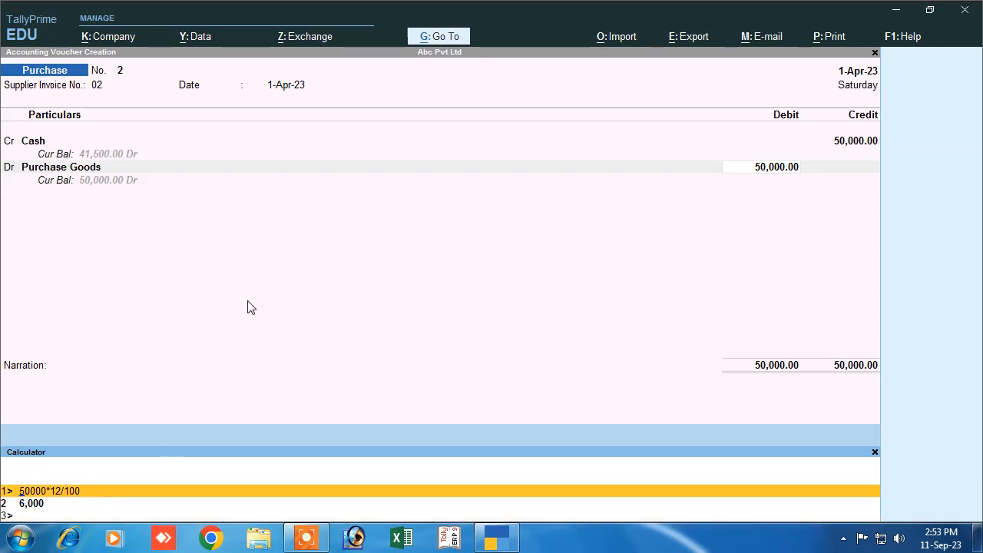
{"action": "left_click", "coordinate": [331, 281]}
- Change the Cash credit to 56,000 and keep the Purchase Goods debit at 50,000
{"action": "left_click", "coordinate": [853, 144]}
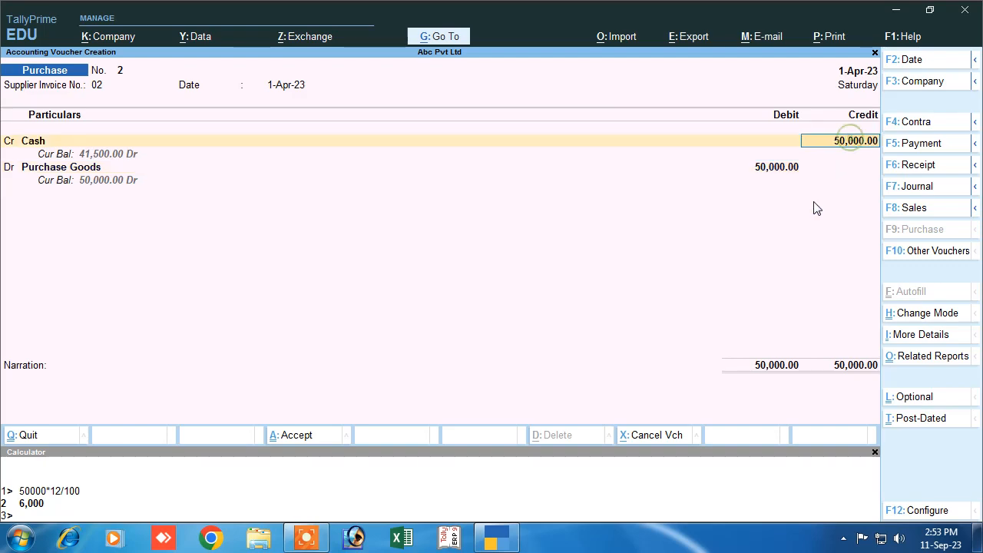
{"action": "type", "text": "56000"}
{"action": "key", "text": "Return"}
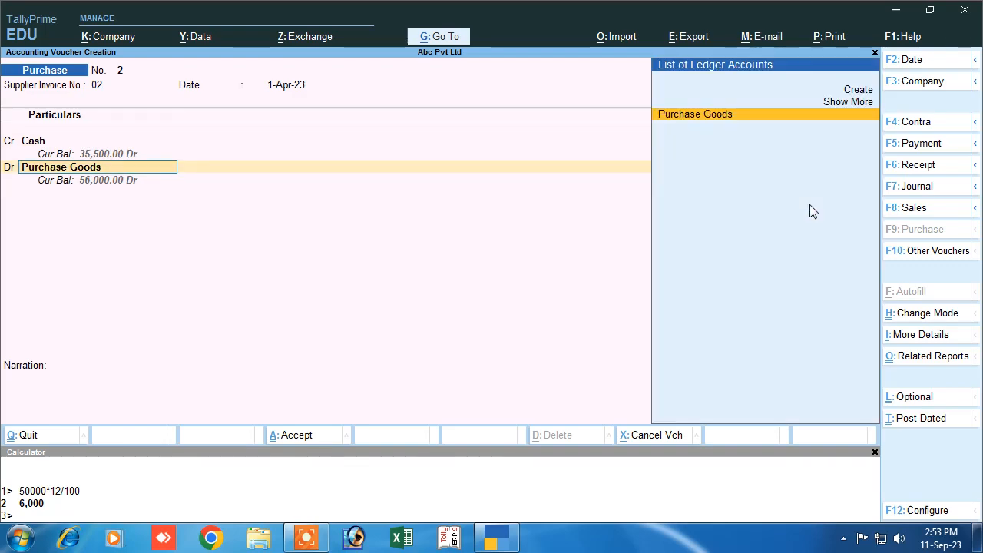
{"action": "key", "text": "Return"}
{"action": "key", "text": "Return"}
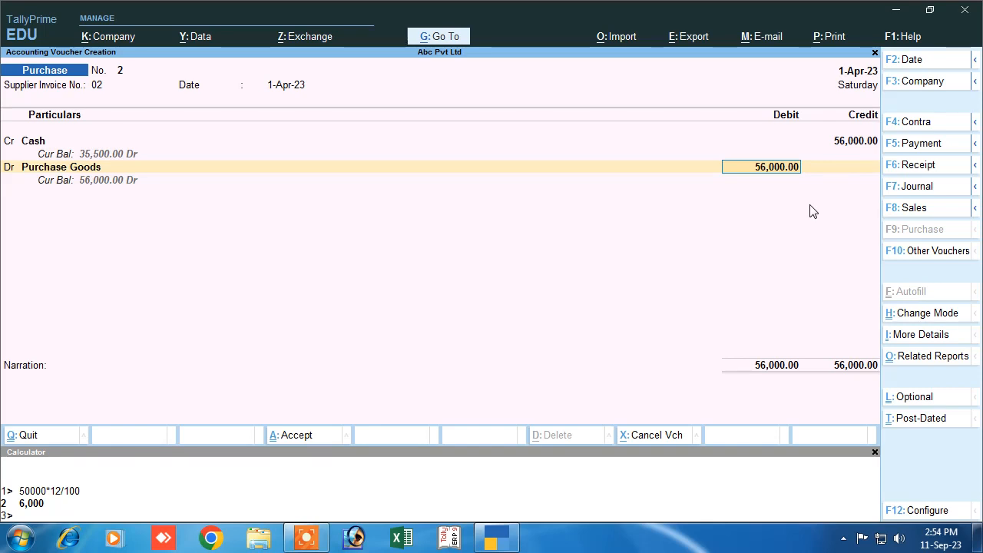
{"action": "type", "text": "50000"}
{"action": "key", "text": "Return"}
{"action": "key", "text": "Return"}
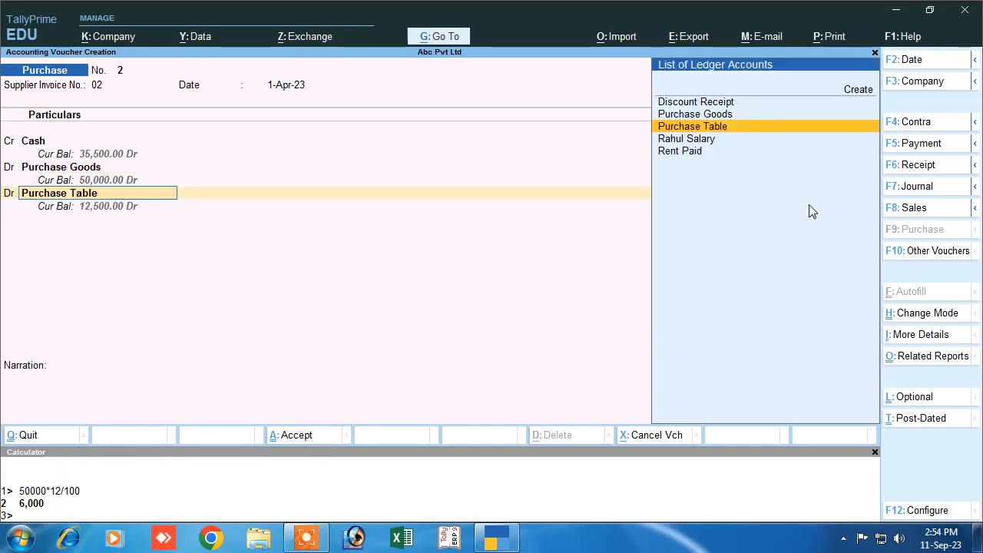
- Create a Cgst ledger under Duties & Taxes as GST Central Tax at 6%, no rounding
{"action": "key", "text": "alt+c"}
{"action": "type", "text": "Cgst"}
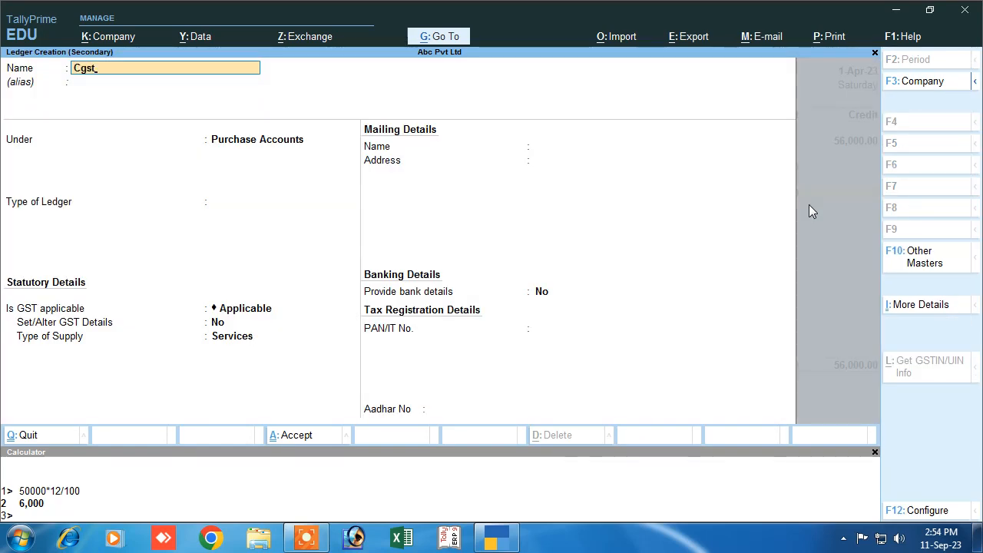
{"action": "key", "text": "Return"}
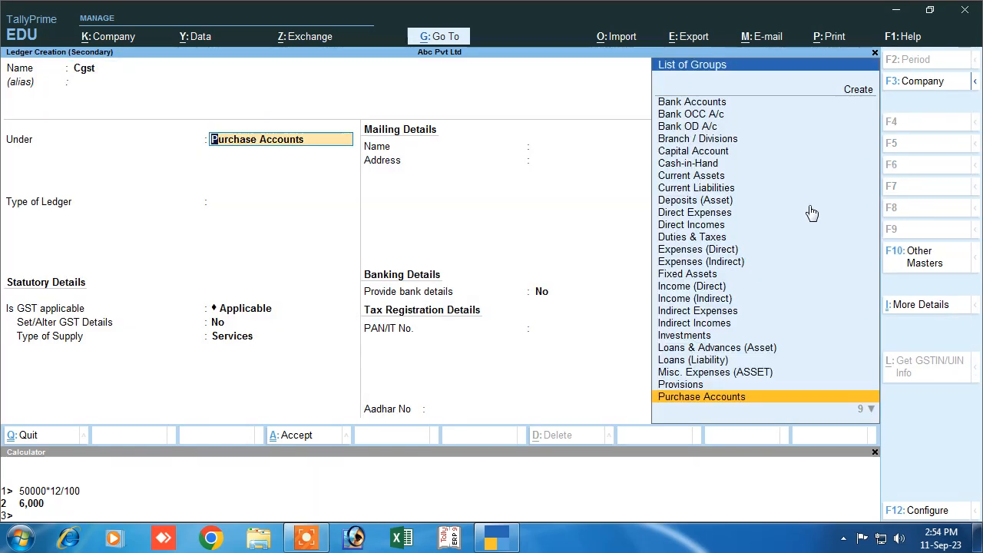
{"action": "type", "text": "D"}
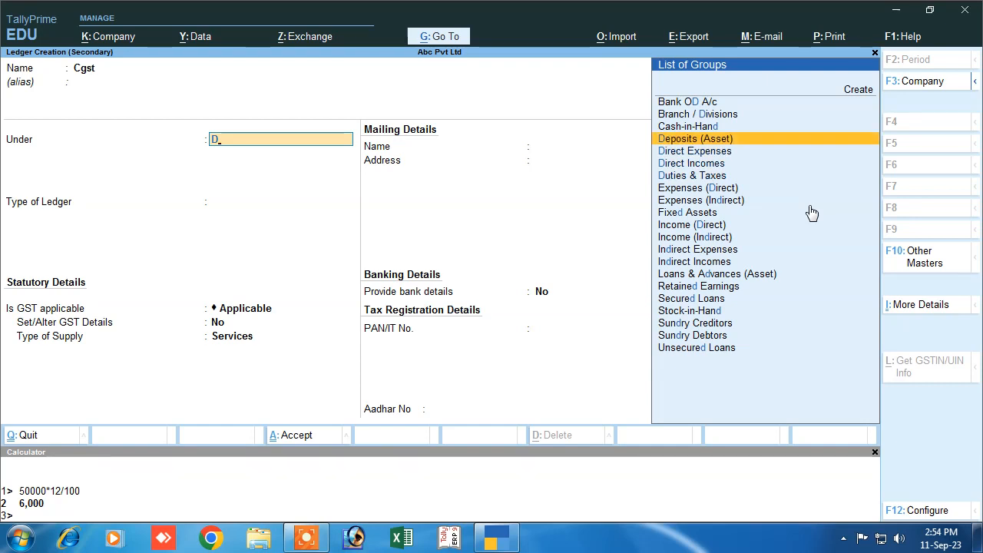
{"action": "key", "text": "Down"}
{"action": "key", "text": "Down"}
{"action": "key", "text": "Down"}
{"action": "key", "text": "Return"}
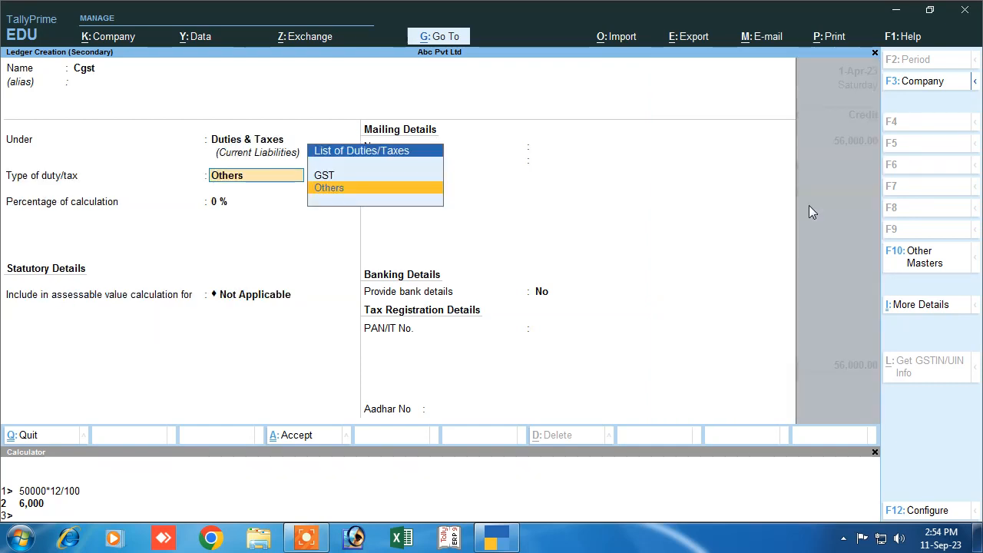
{"action": "key", "text": "Up"}
{"action": "key", "text": "Return"}
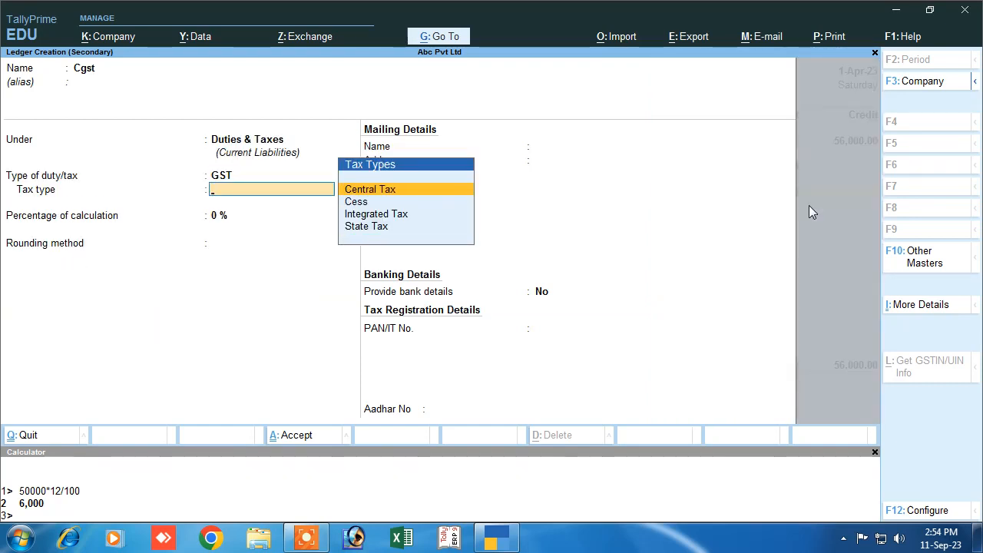
{"action": "key", "text": "Return"}
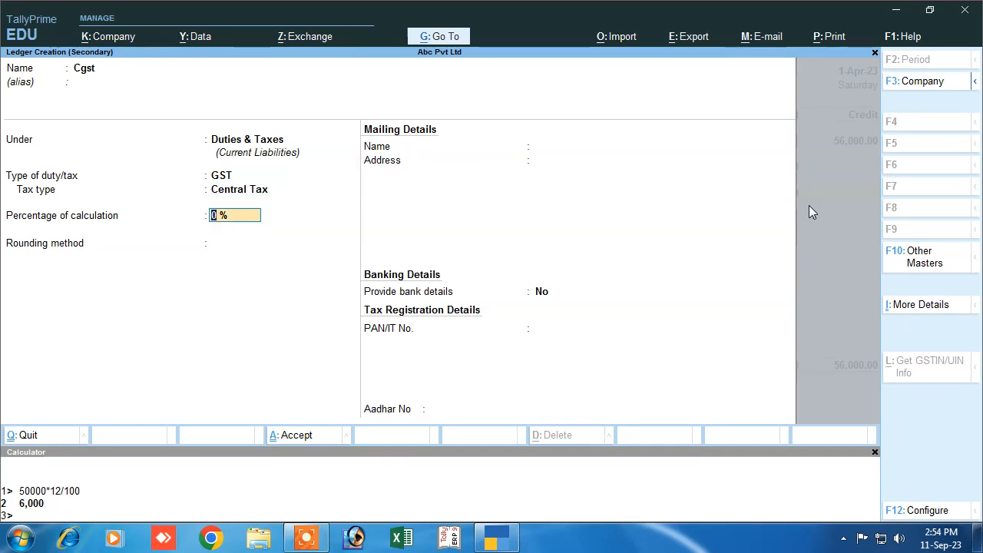
{"action": "type", "text": "6"}
{"action": "key", "text": "Return"}
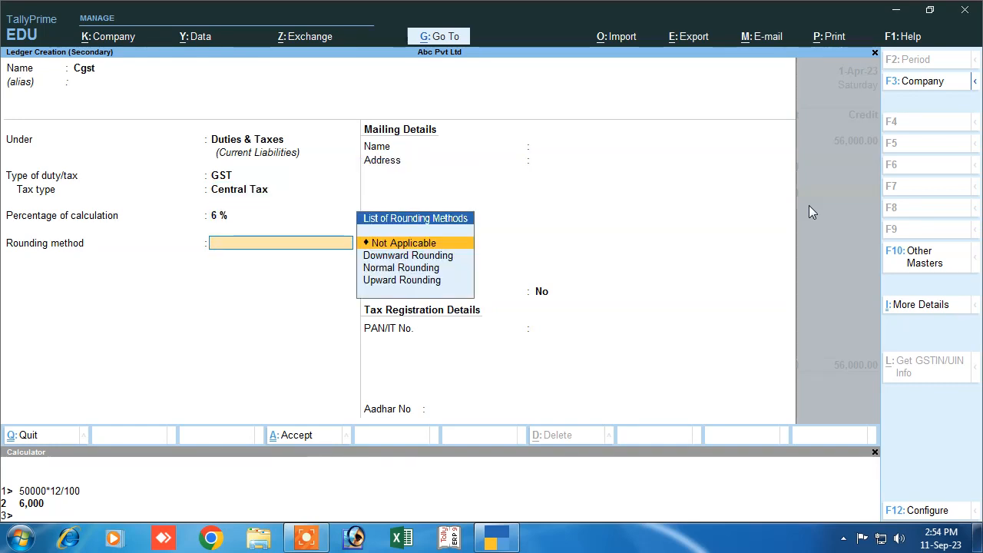
{"action": "key", "text": "Return"}
{"action": "key", "text": "Return"}
{"action": "key", "text": "Return"}
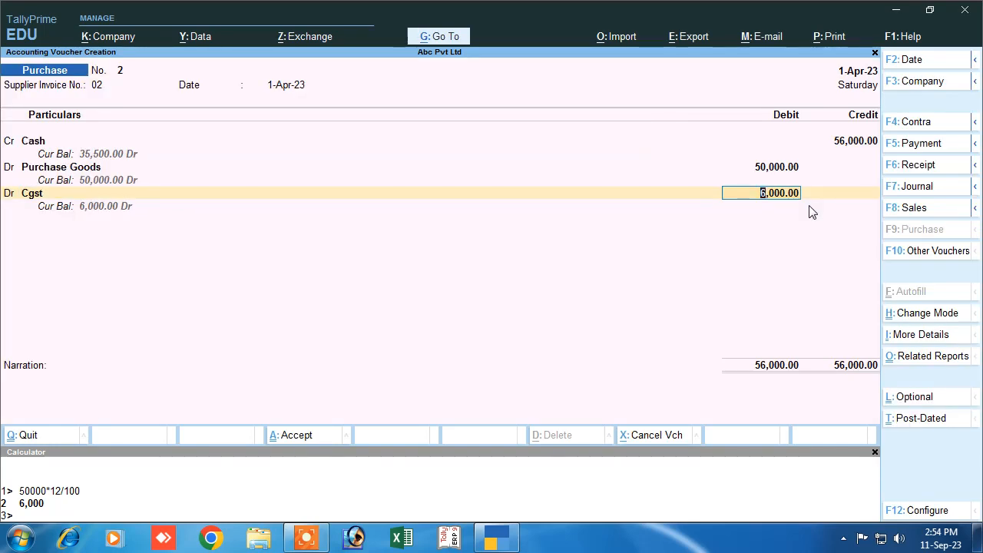
- Commit the Cgst debit amount and start a new ledger named Sgst
{"action": "type", "text": "32"}
{"action": "key", "text": "BackSpace"}
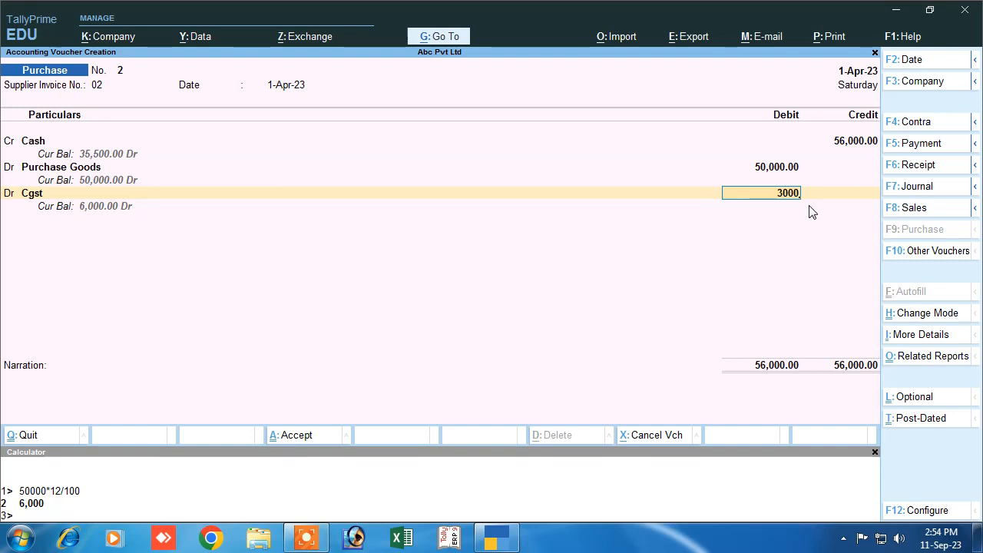
{"action": "key", "text": "Return"}
{"action": "key", "text": "Return"}
{"action": "key", "text": "alt+c"}
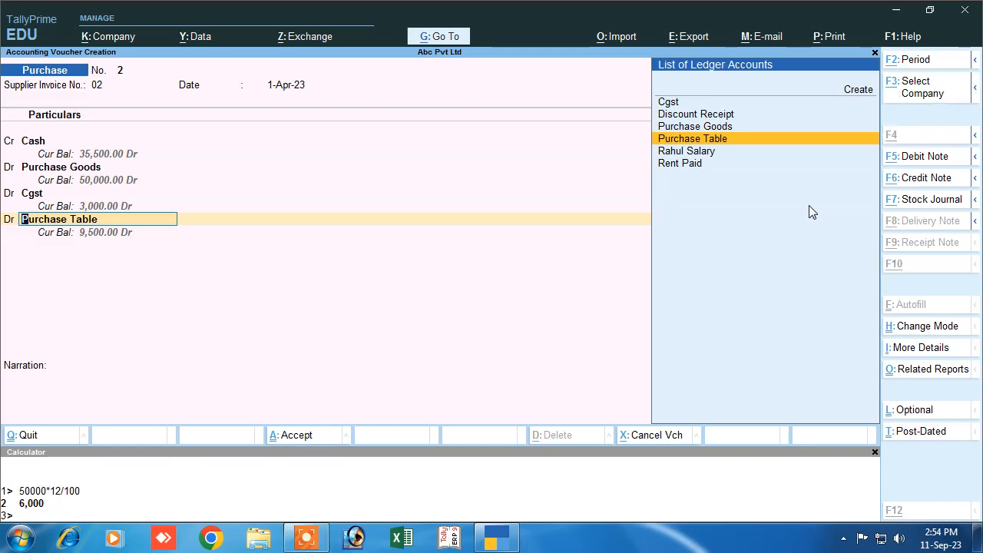
{"action": "type", "text": "Sgst"}
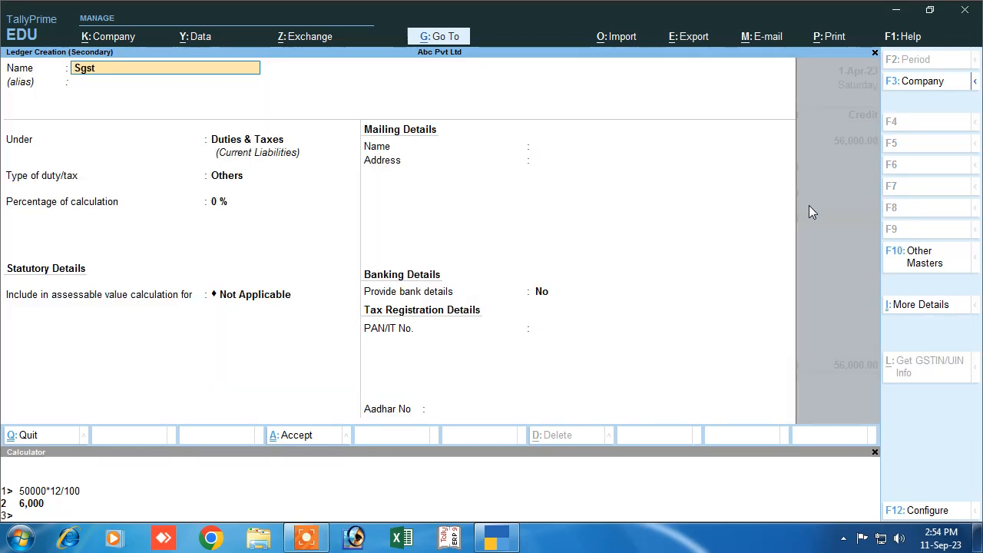
{"action": "key", "text": "Return"}
{"action": "key", "text": "Return"}
- Place Sgst under Duties & Taxes as GST State Tax at 6%, rounding Not Applicable
{"action": "type", "text": "D"}
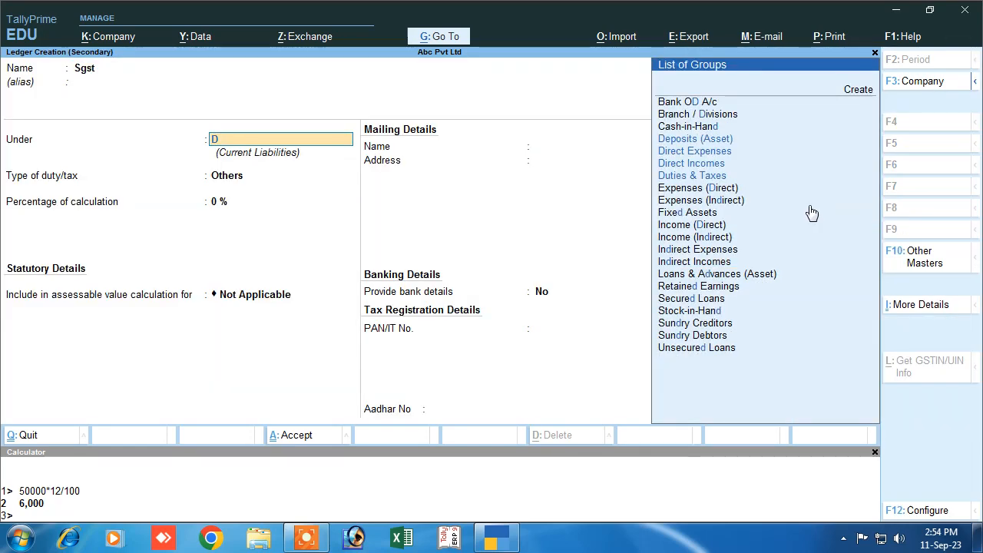
{"action": "key", "text": "Down"}
{"action": "key", "text": "Down"}
{"action": "key", "text": "Down"}
{"action": "key", "text": "Down"}
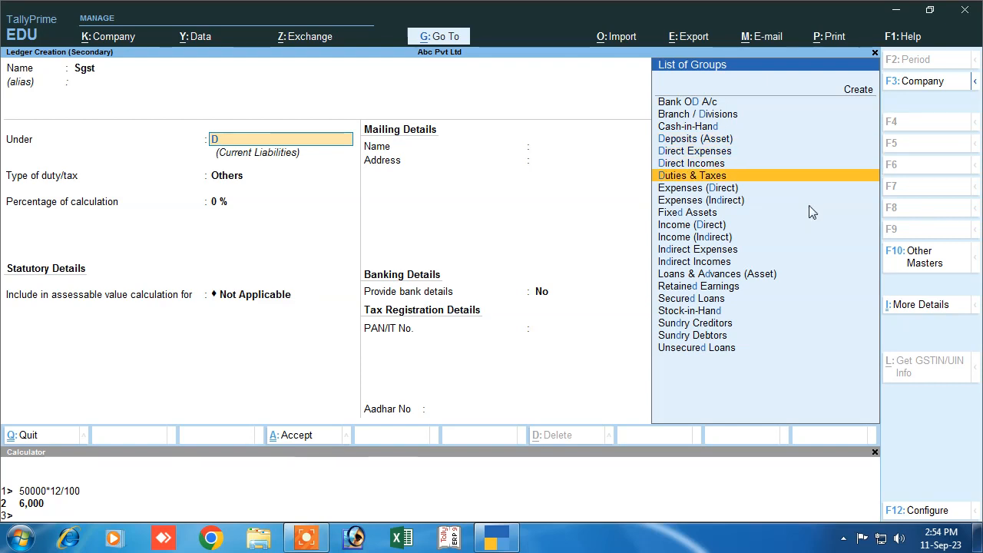
{"action": "key", "text": "Return"}
{"action": "key", "text": "Up"}
{"action": "key", "text": "Return"}
{"action": "key", "text": "Down"}
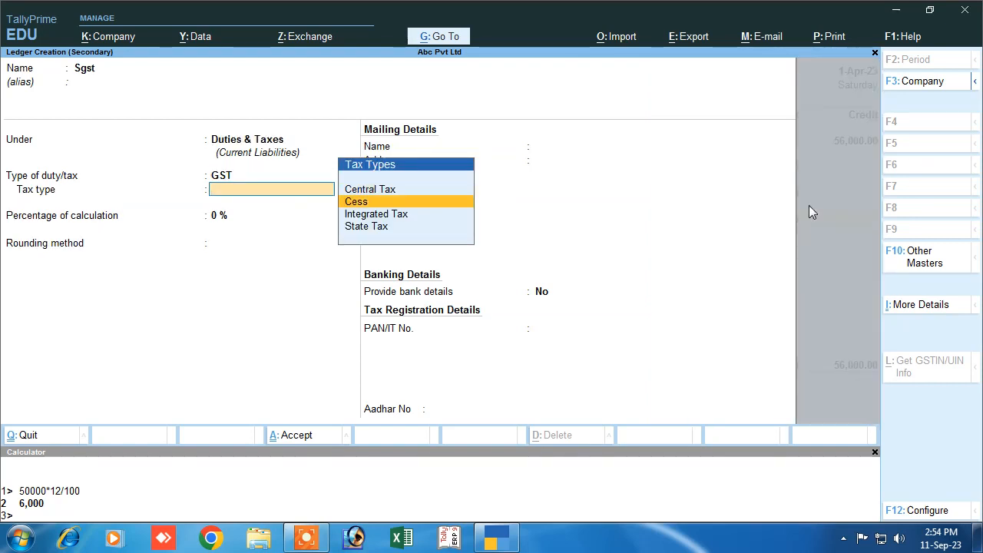
{"action": "key", "text": "Down"}
{"action": "key", "text": "Down"}
{"action": "key", "text": "Return"}
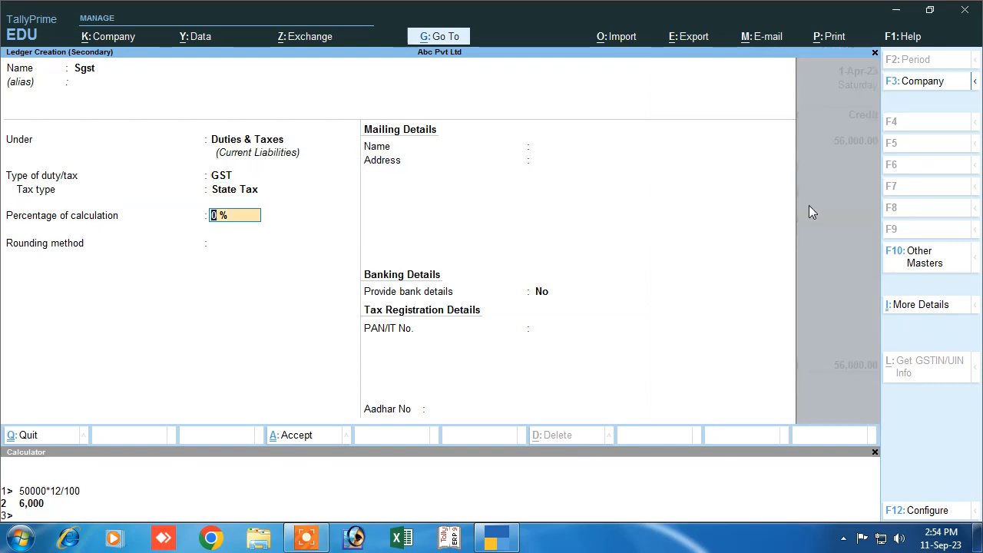
{"action": "type", "text": "6"}
{"action": "key", "text": "Return"}
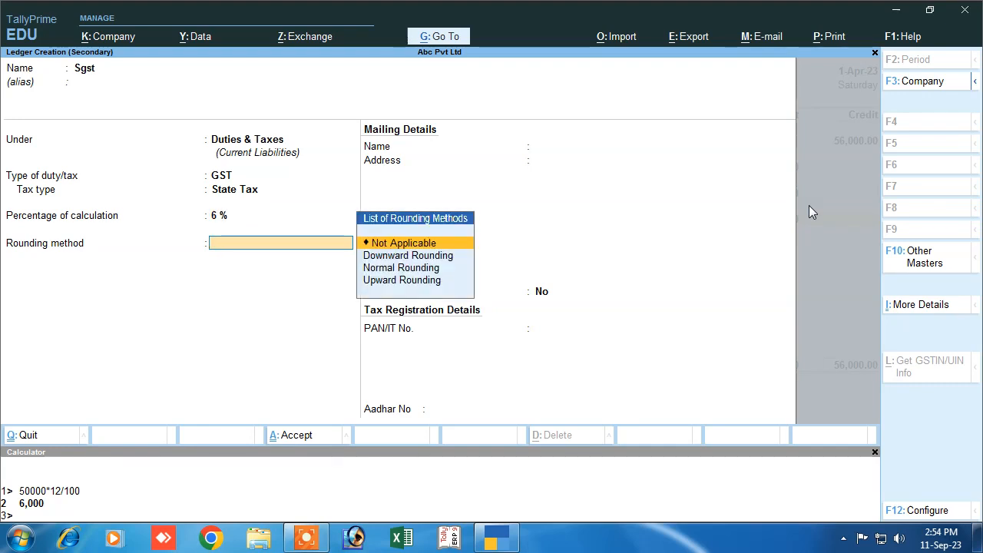
{"action": "key", "text": "Down"}
{"action": "key", "text": "Down"}
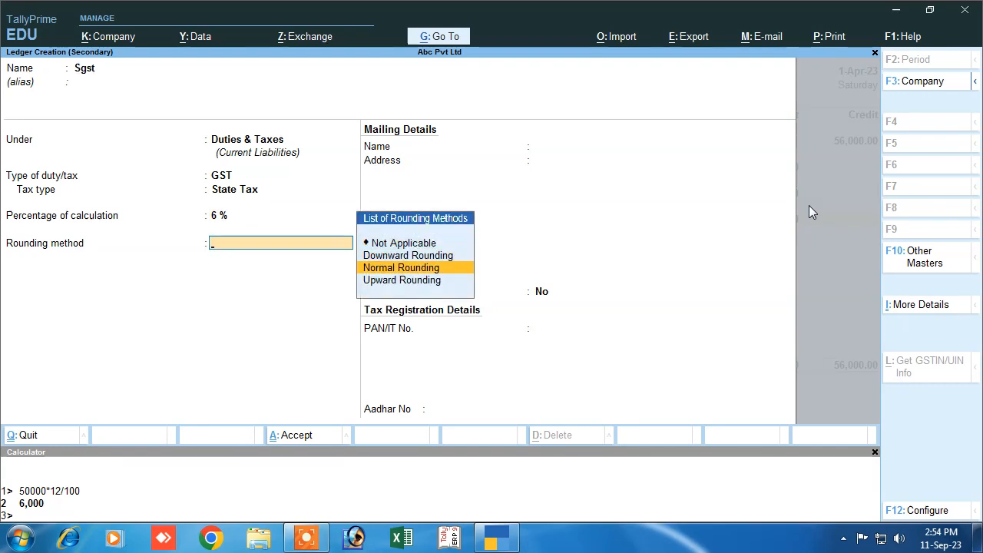
{"action": "key", "text": "Up"}
{"action": "key", "text": "Up"}
{"action": "key", "text": "Return"}
{"action": "key", "text": "Return"}
{"action": "key", "text": "Return"}
{"action": "key", "text": "Return"}
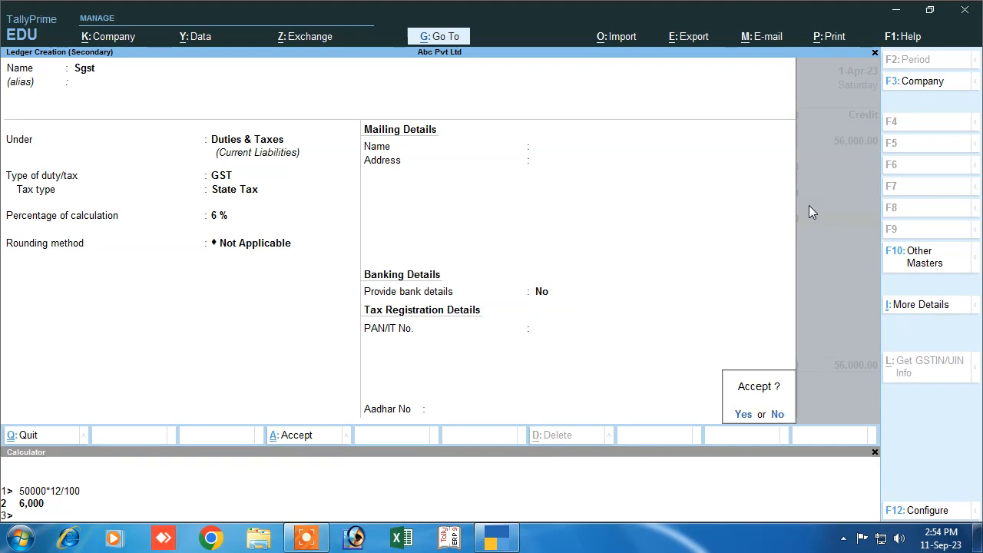
{"action": "key", "text": "Return"}
{"action": "key", "text": "Return"}
{"action": "key", "text": "Return"}
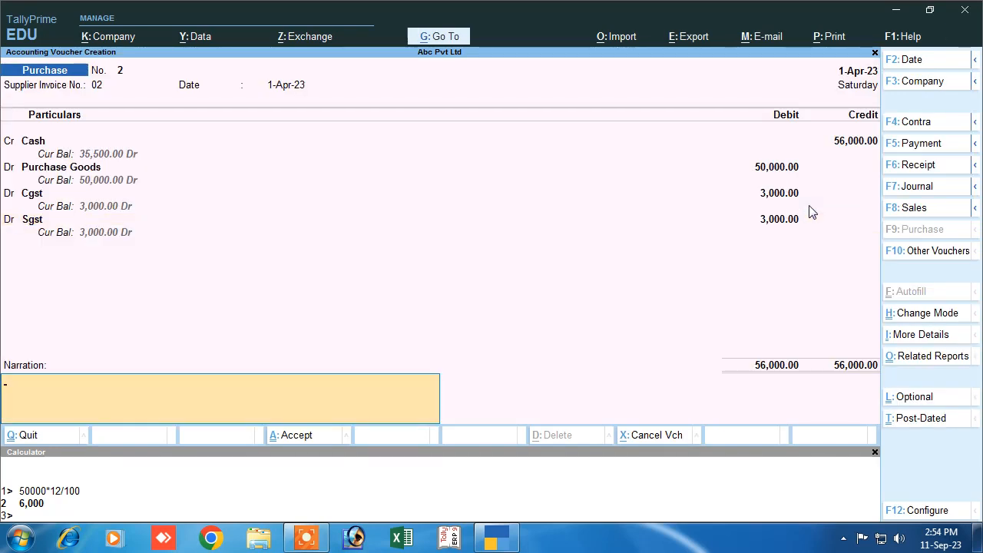
- Enter the narration 'being purchase' and save purchase voucher No. 2
{"action": "type", "text": "being purchase"}
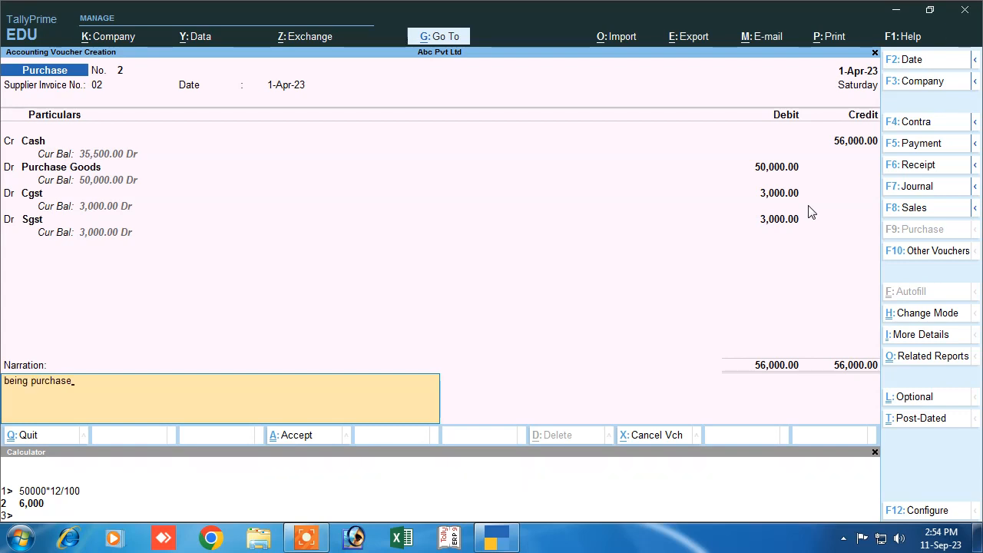
{"action": "key", "text": "Return"}
{"action": "key", "text": "Return"}
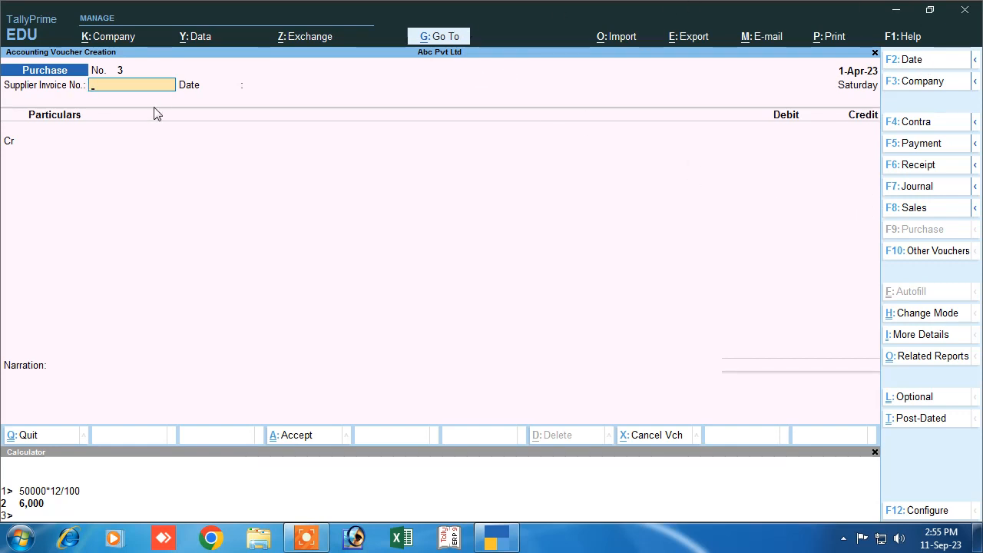
- Start Sales voucher No. 1 in As Voucher mode, debiting Cash, with the default dispatch and party details
{"action": "left_click", "coordinate": [905, 214]}
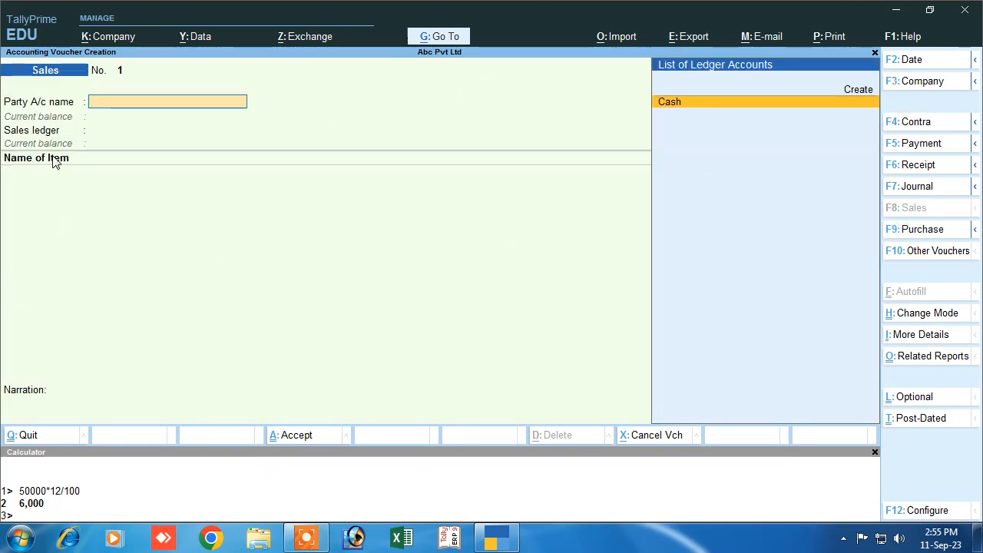
{"action": "left_click", "coordinate": [914, 313]}
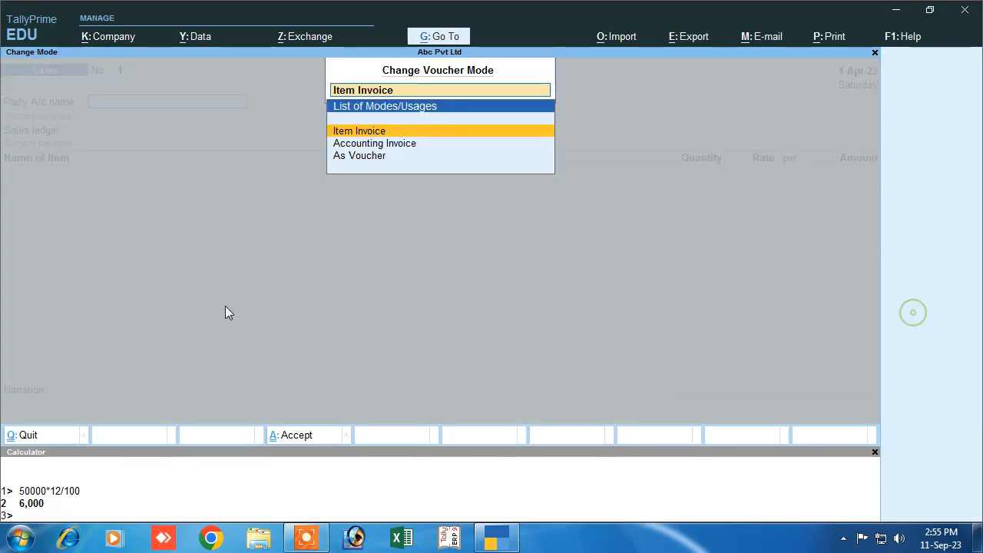
{"action": "left_click", "coordinate": [359, 156]}
{"action": "key", "text": "Return"}
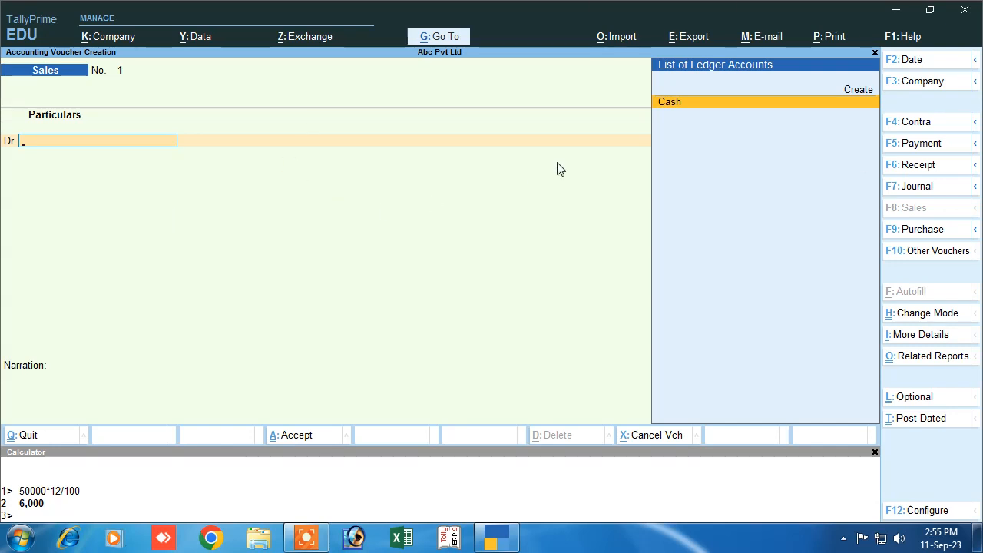
{"action": "key", "text": "Return"}
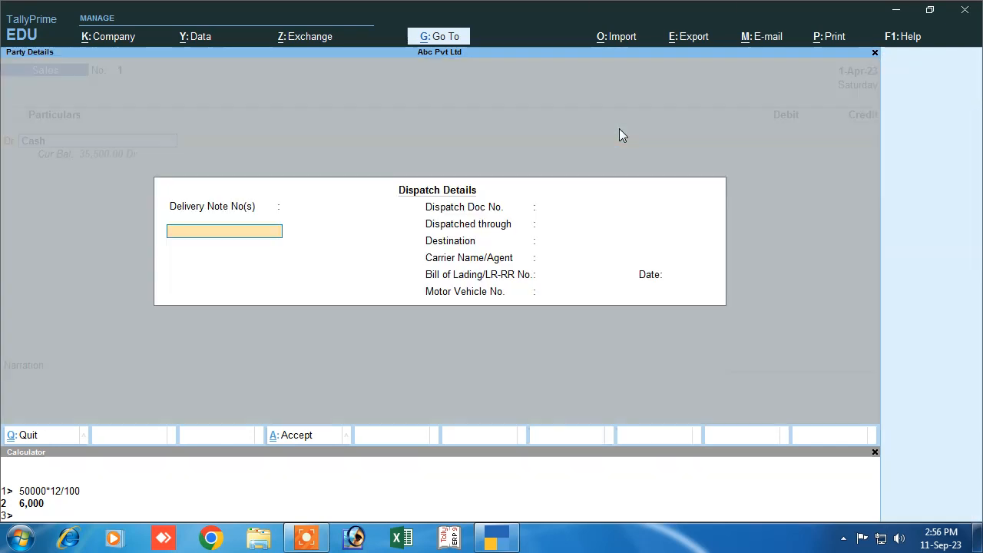
{"action": "key", "text": "Return"}
{"action": "key", "text": "Return"}
{"action": "key", "text": "Return"}
{"action": "key", "text": "Return"}
{"action": "key", "text": "Return"}
{"action": "key", "text": "Return"}
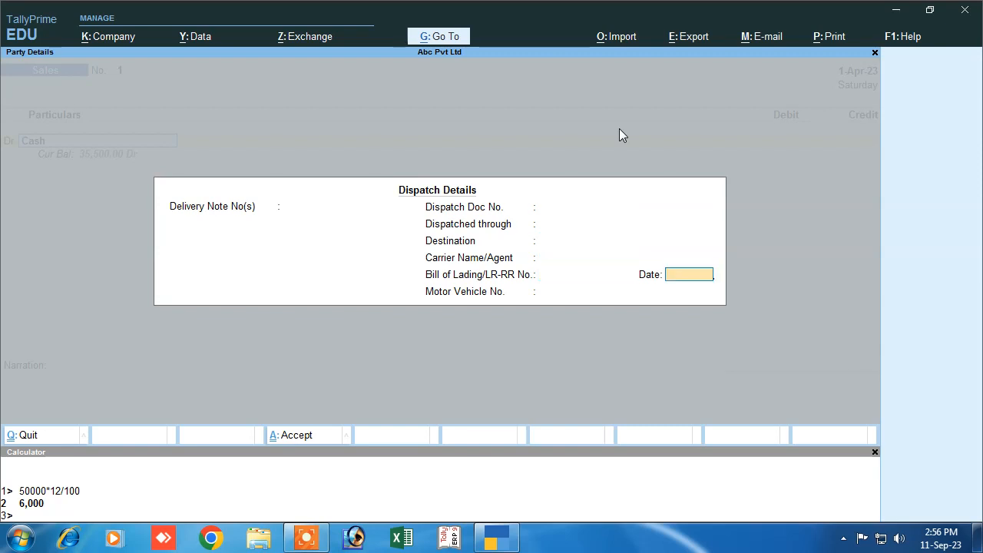
{"action": "key", "text": "Return"}
{"action": "key", "text": "Return"}
{"action": "key", "text": "Return"}
{"action": "key", "text": "Return"}
{"action": "key", "text": "Return"}
{"action": "key", "text": "Return"}
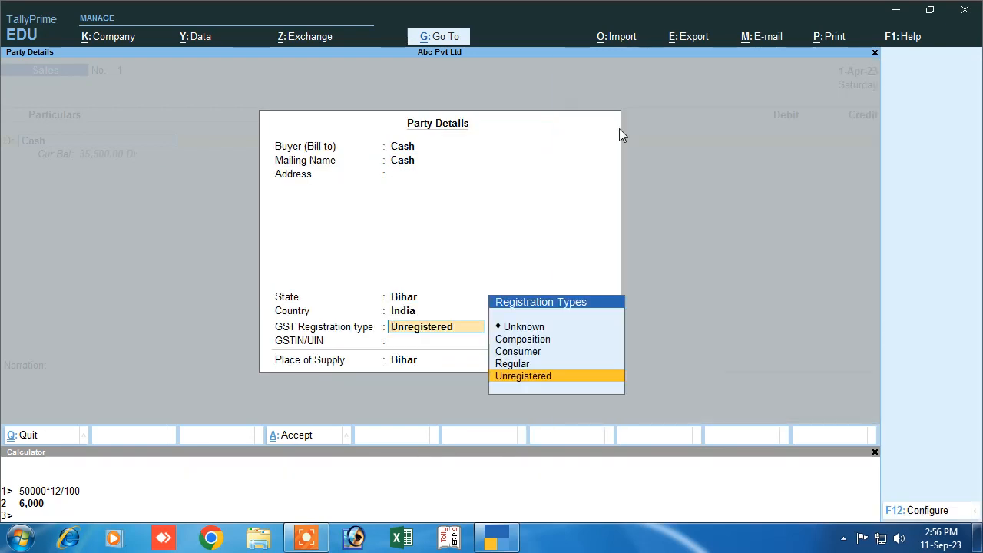
{"action": "key", "text": "Return"}
{"action": "key", "text": "Return"}
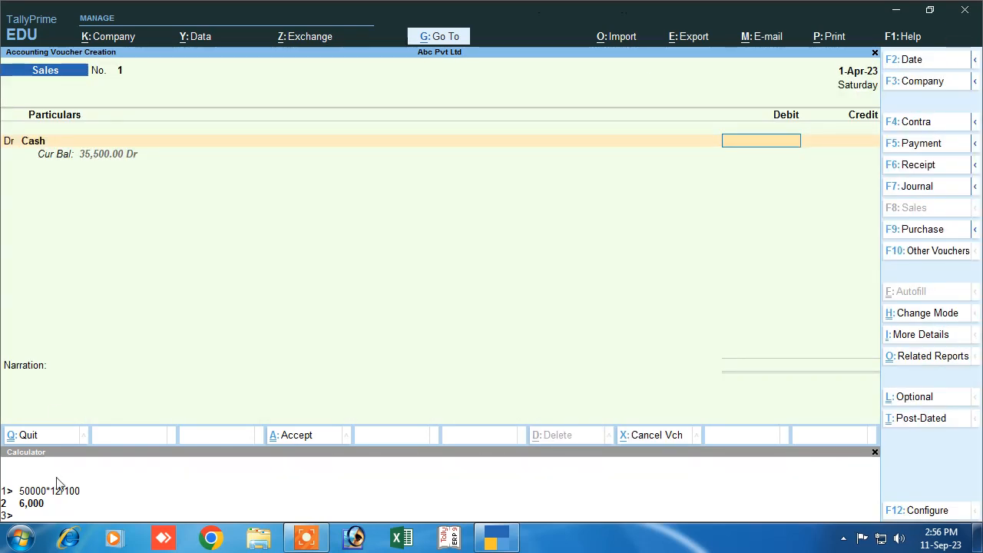
- On the calculator, compute 12% GST on 80,000 (9,600), its half (4,800), and the 89,600 total
{"action": "left_click", "coordinate": [182, 498]}
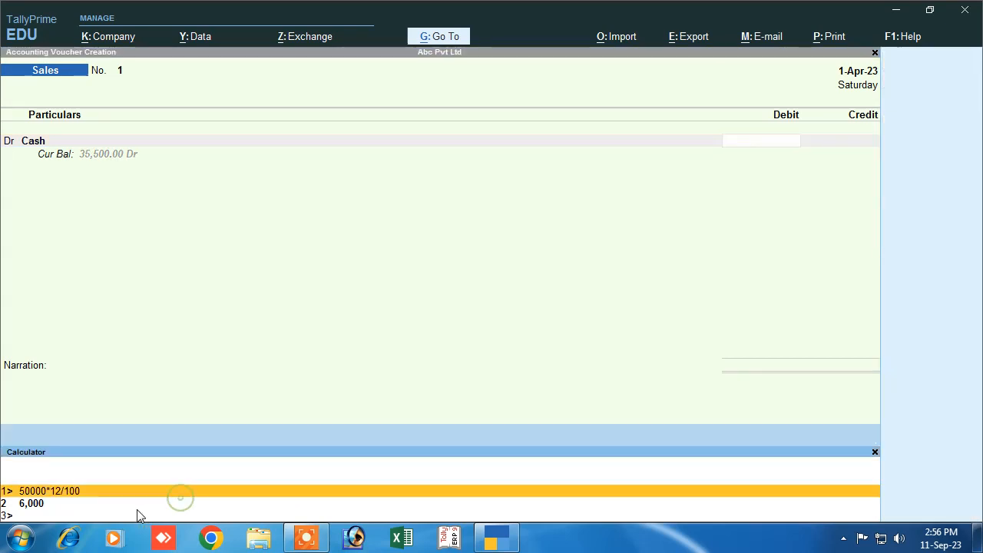
{"action": "key", "text": "Down"}
{"action": "key", "text": "Down"}
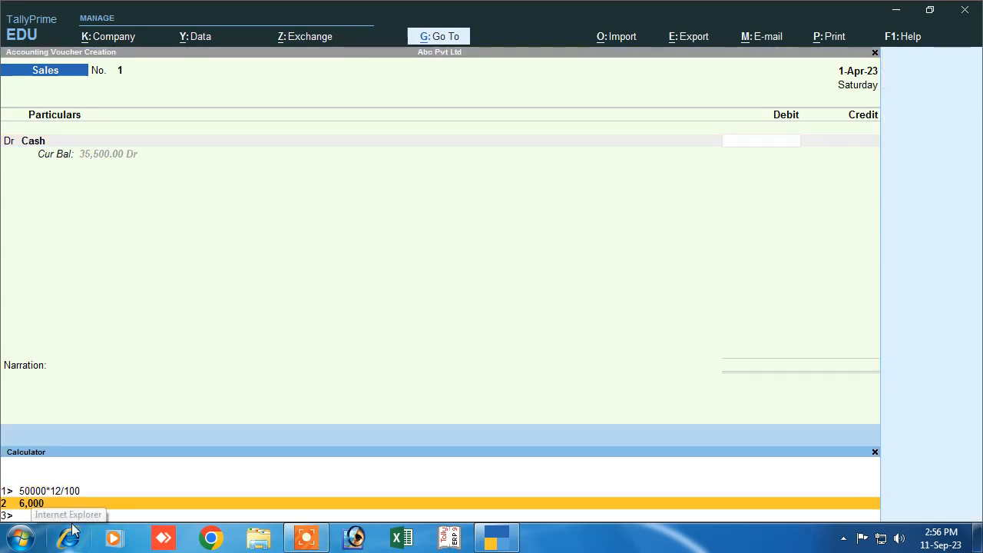
{"action": "type", "text": "8"}
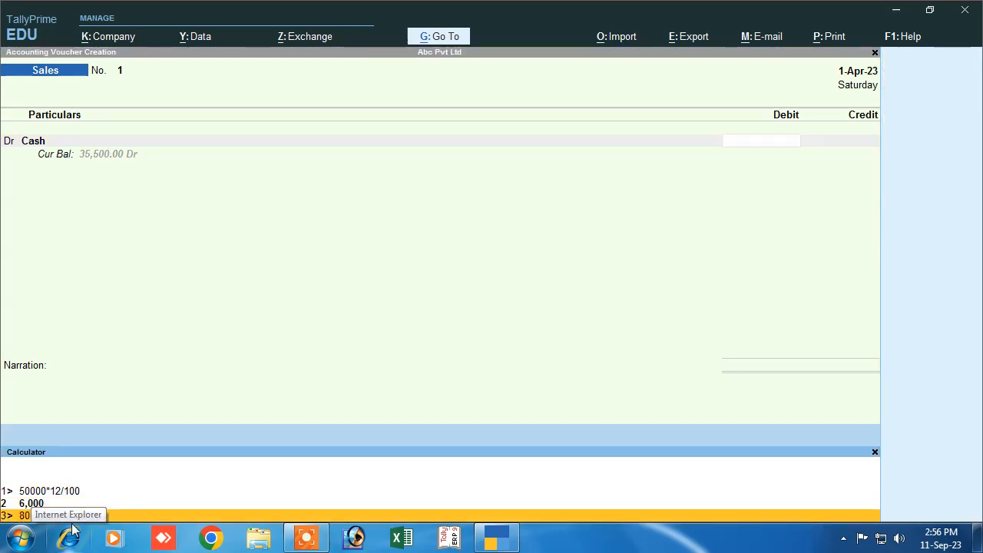
{"action": "type", "text": "0000*12/100"}
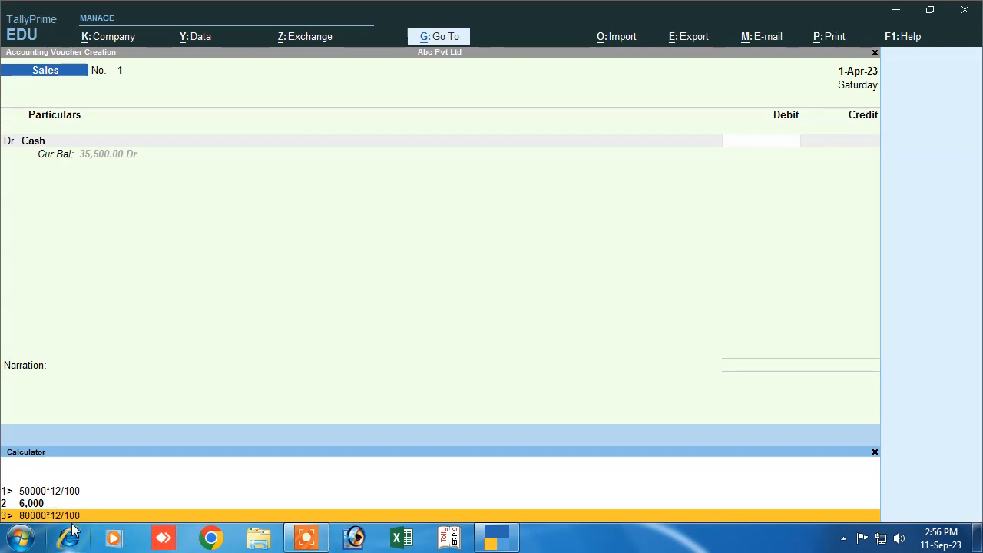
{"action": "key", "text": "Return"}
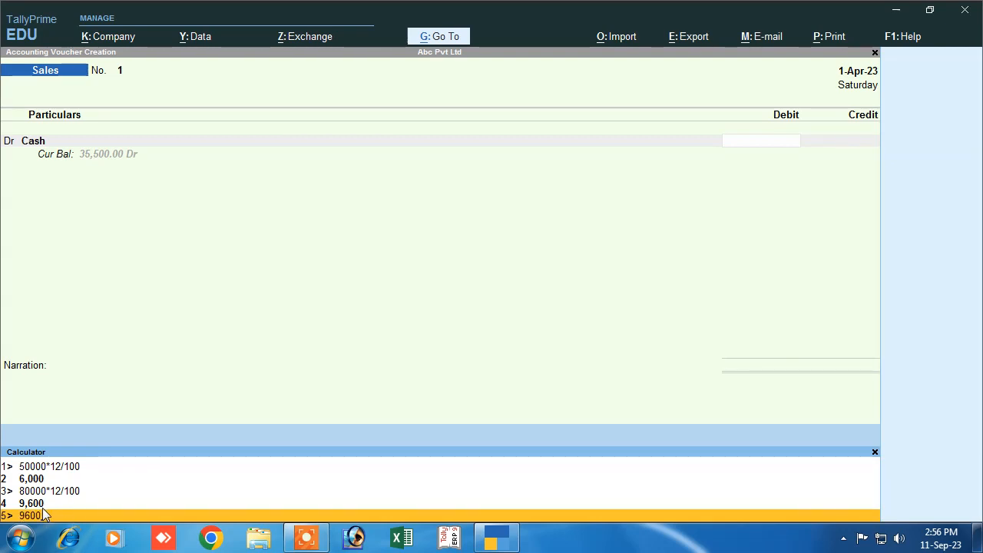
{"action": "type", "text": "9600/2"}
{"action": "key", "text": "Return"}
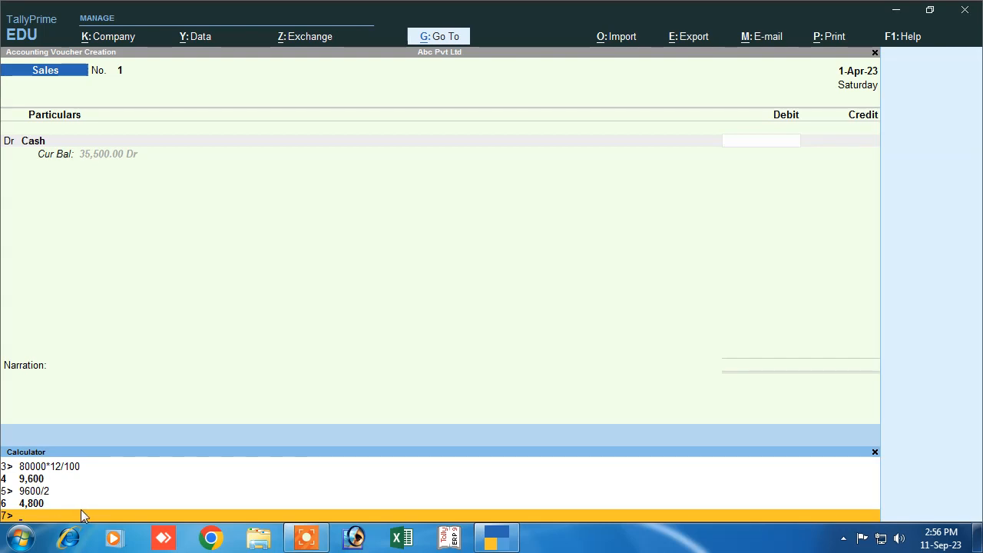
{"action": "type", "text": "0"}
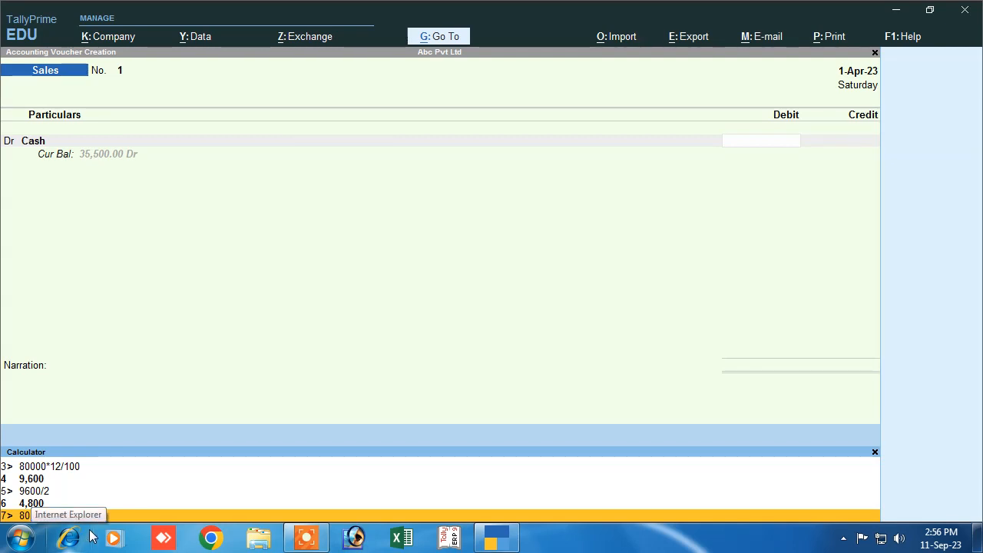
{"action": "type", "text": "000+9600"}
{"action": "key", "text": "Return"}
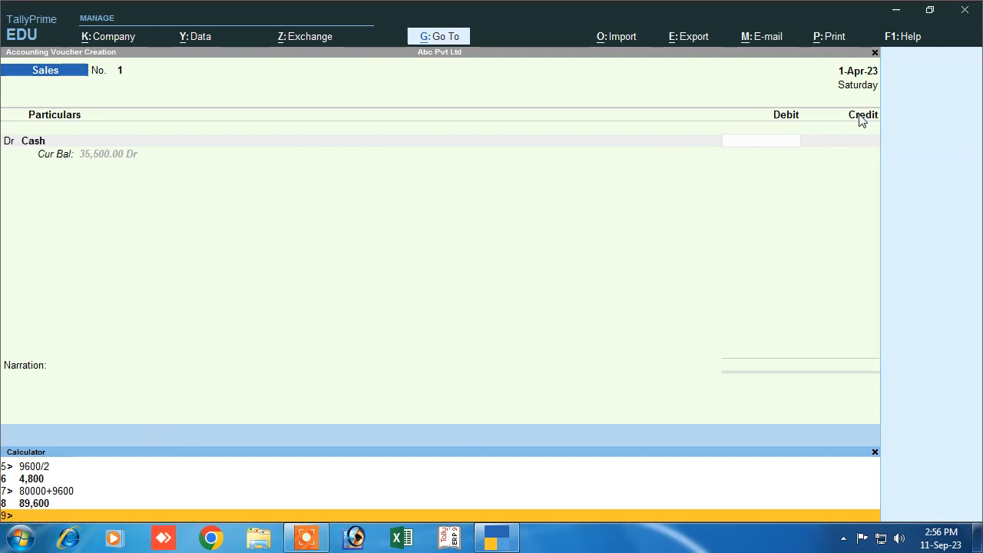
- Debit Cash 89,600 on the sales voucher
{"action": "left_click", "coordinate": [765, 145]}
{"action": "type", "text": "89"}
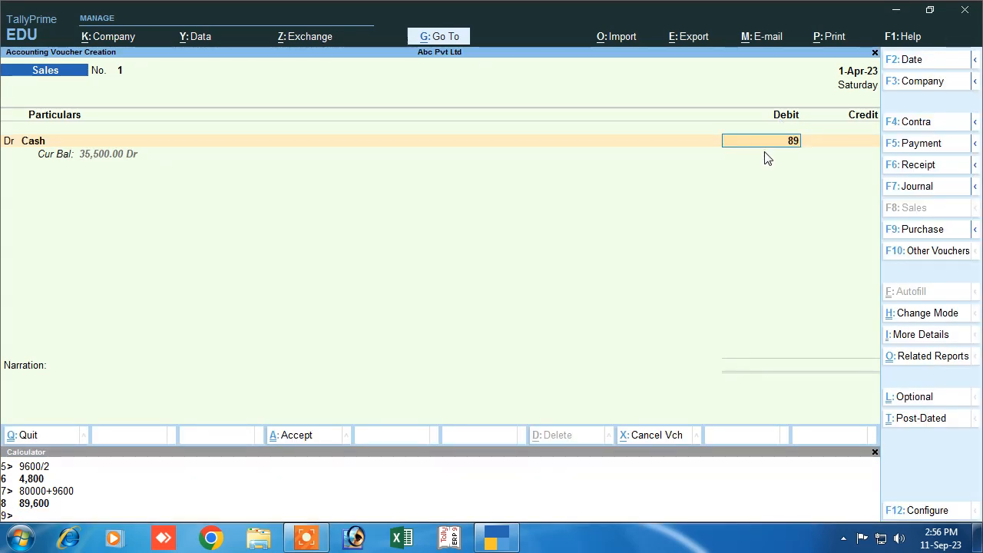
{"action": "type", "text": "600"}
{"action": "key", "text": "Return"}
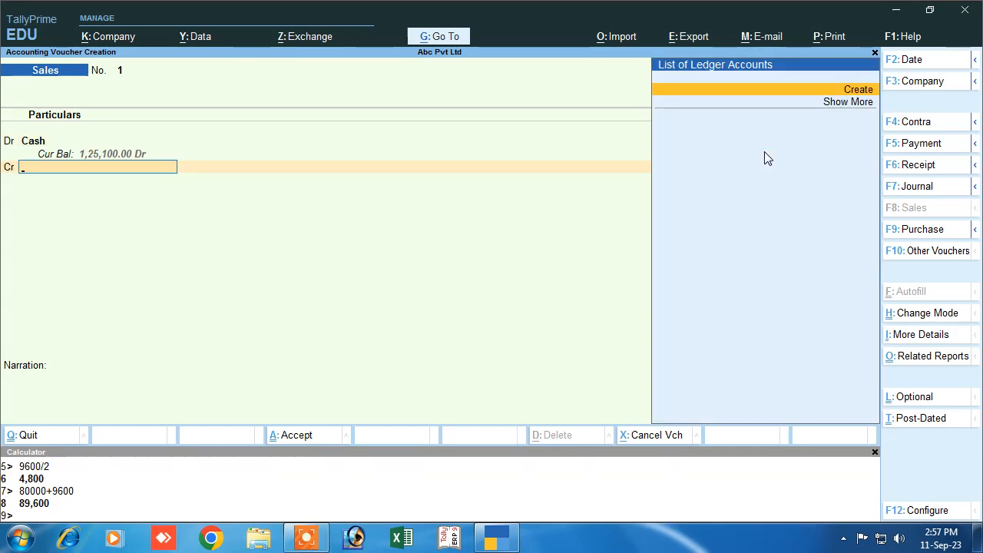
- Create a new credit ledger named 'Sales Goods' under Sales Accounts
{"action": "key", "text": "alt+c"}
{"action": "type", "text": "Sales"}
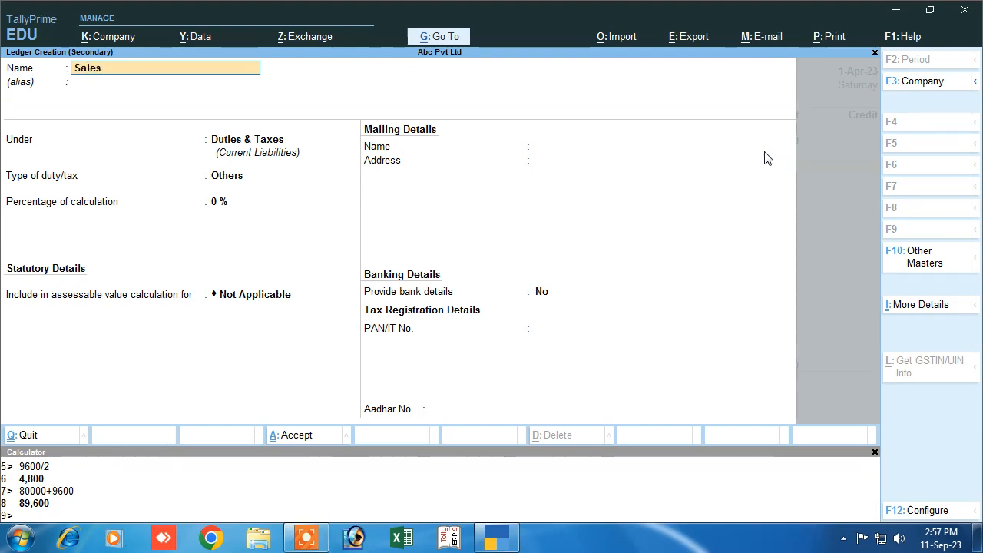
{"action": "type", "text": " Goods"}
{"action": "key", "text": "Return"}
{"action": "key", "text": "Return"}
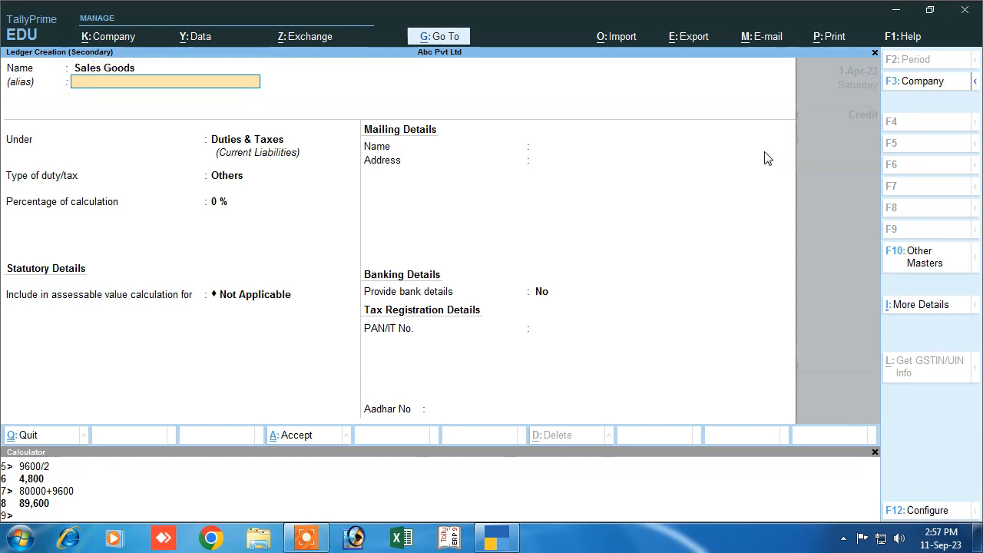
{"action": "type", "text": "S"}
{"action": "type", "text": "a"}
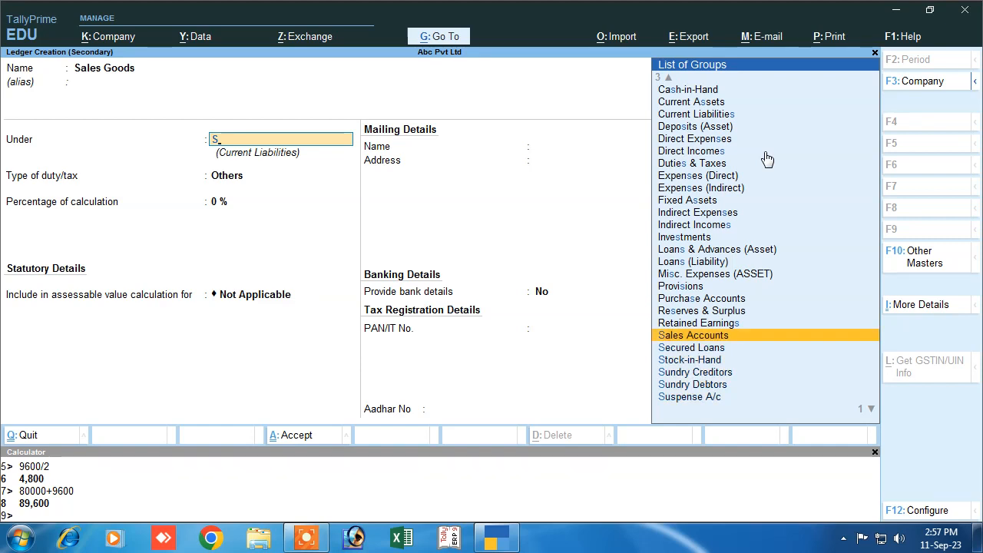
{"action": "key", "text": "Return"}
{"action": "key", "text": "Return"}
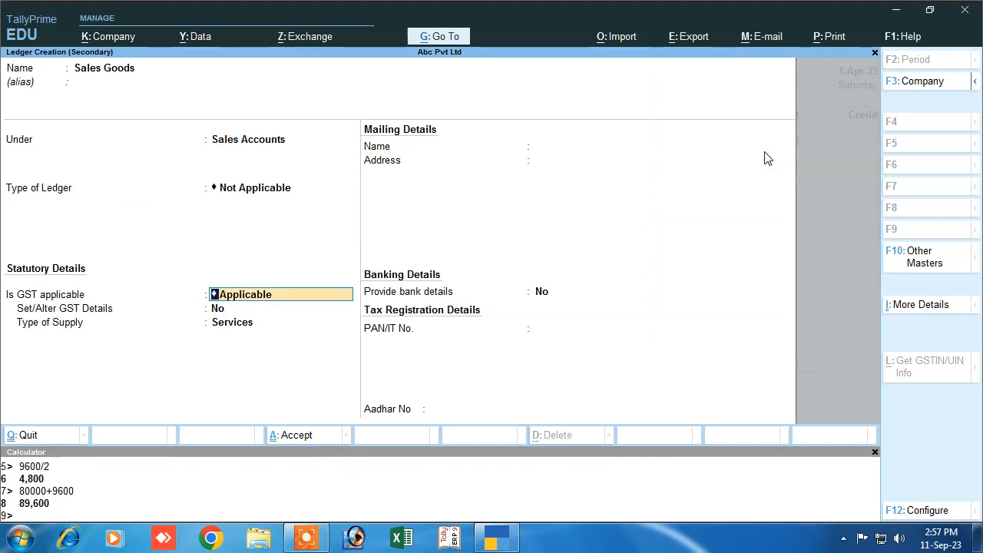
{"action": "key", "text": "Return"}
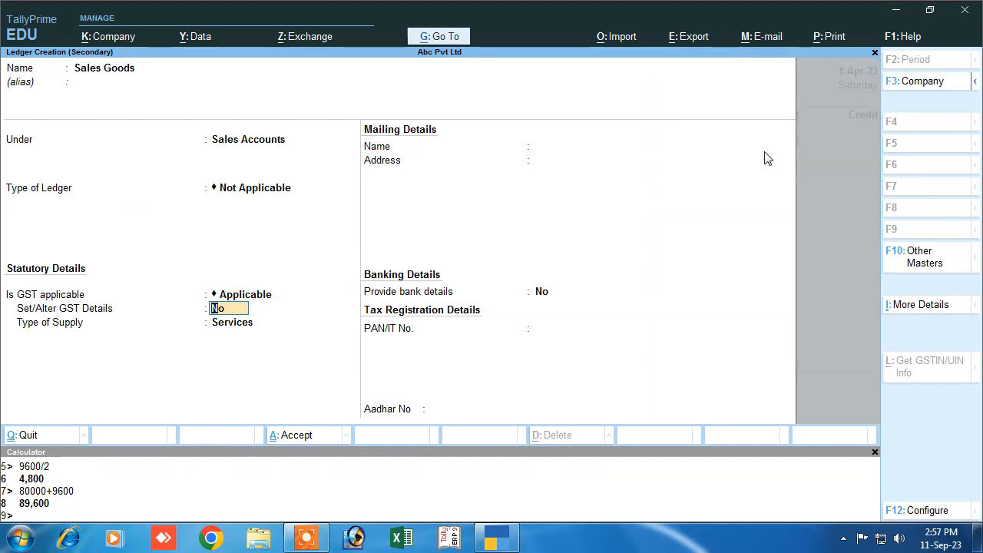
- Set its GST details to Goods, HSN 8547, Sales Taxable at 12%, and save the ledger
{"action": "key", "text": "Return"}
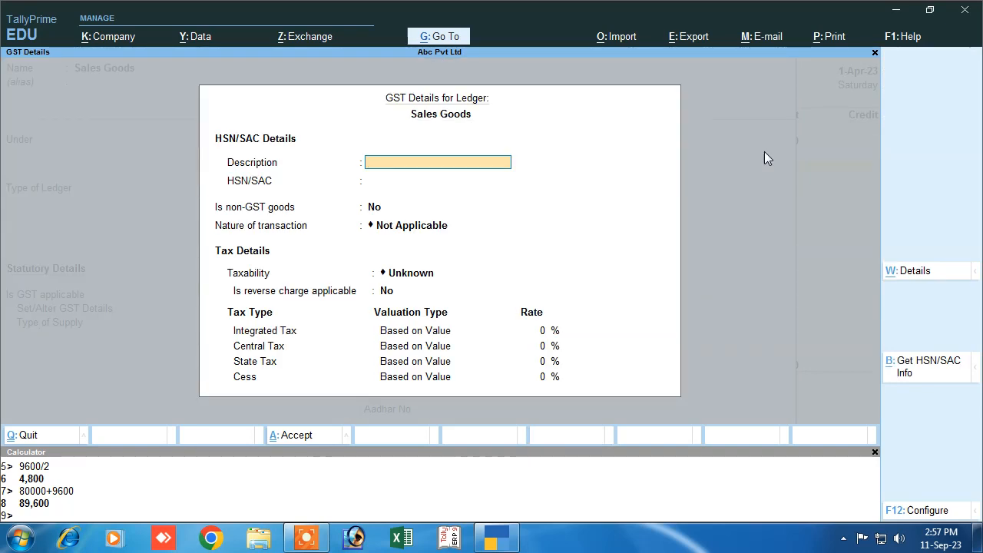
{"action": "type", "text": "Goods"}
{"action": "key", "text": "Return"}
{"action": "type", "text": "8547"}
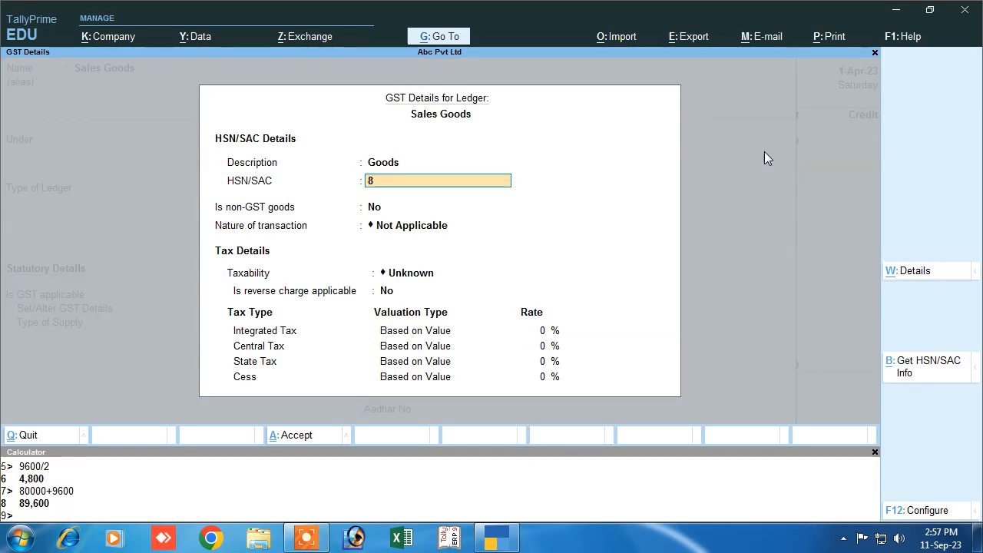
{"action": "key", "text": "Return"}
{"action": "key", "text": "Return"}
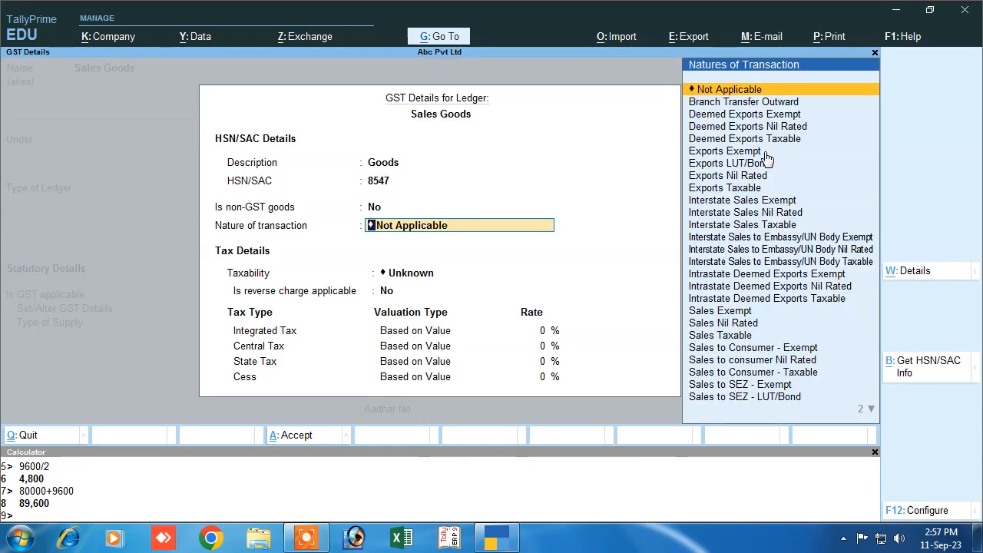
{"action": "key", "text": "Down"}
{"action": "key", "text": "Down"}
{"action": "key", "text": "Down"}
{"action": "key", "text": "Down"}
{"action": "key", "text": "Down"}
{"action": "key", "text": "Down"}
{"action": "key", "text": "Down"}
{"action": "key", "text": "Down"}
{"action": "key", "text": "Down"}
{"action": "key", "text": "Down"}
{"action": "key", "text": "Down"}
{"action": "key", "text": "Down"}
{"action": "key", "text": "Down"}
{"action": "key", "text": "Down"}
{"action": "key", "text": "Down"}
{"action": "key", "text": "Down"}
{"action": "key", "text": "Down"}
{"action": "key", "text": "Down"}
{"action": "key", "text": "Down"}
{"action": "key", "text": "Down"}
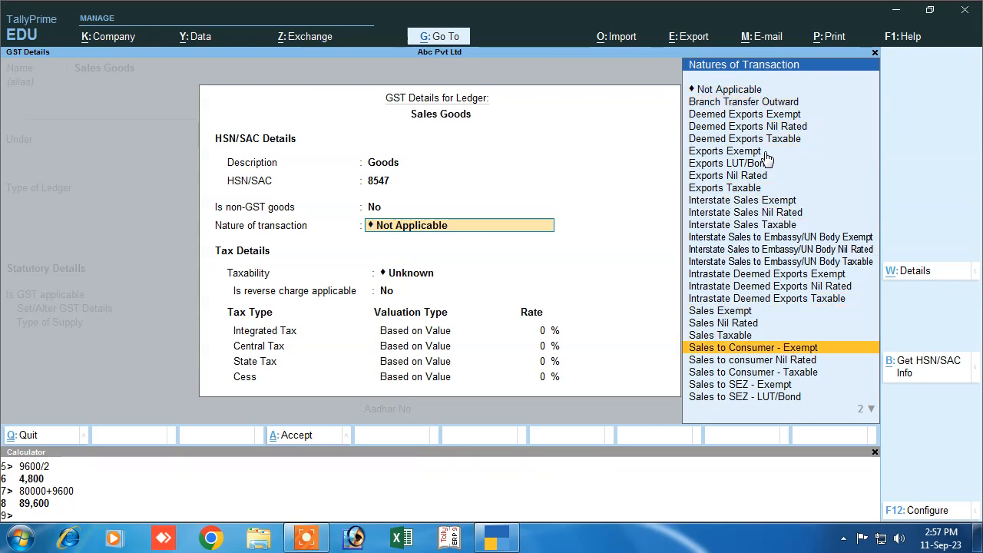
{"action": "key", "text": "Up"}
{"action": "key", "text": "Return"}
{"action": "key", "text": "Return"}
{"action": "type", "text": "12"}
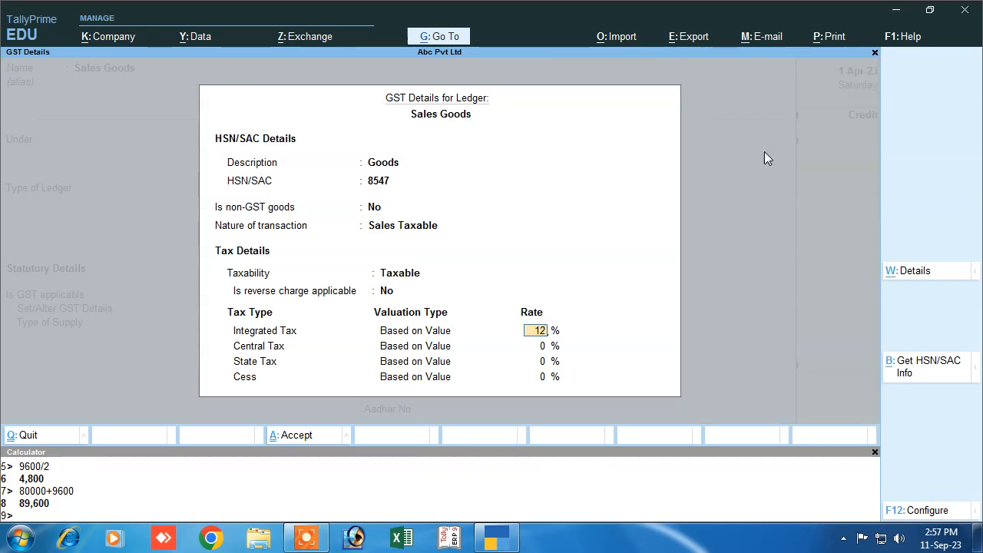
{"action": "key", "text": "Return"}
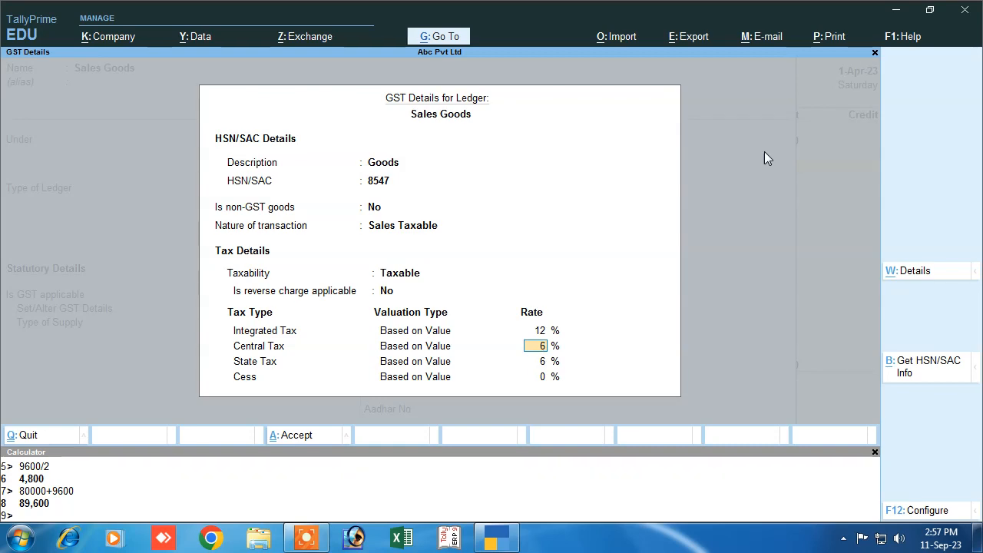
{"action": "key", "text": "Return"}
{"action": "key", "text": "Return"}
{"action": "key", "text": "Return"}
{"action": "key", "text": "Up"}
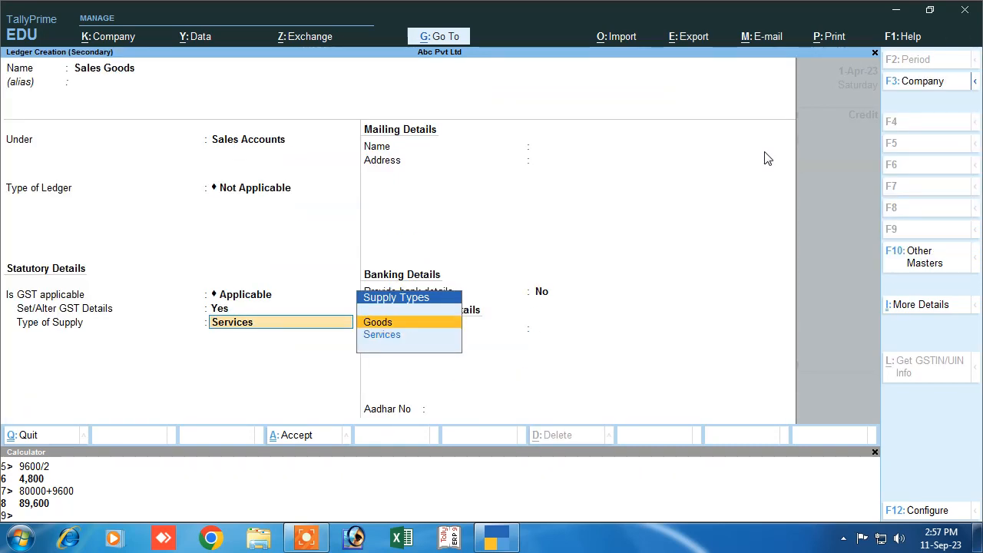
{"action": "key", "text": "Return"}
{"action": "key", "text": "Return"}
{"action": "key", "text": "ctrl+a"}
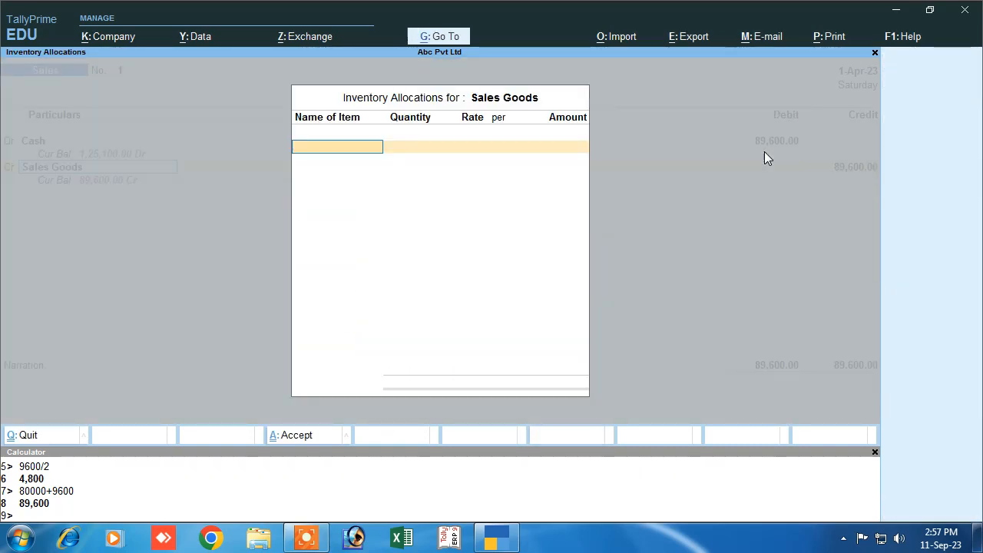
- Skip inventory allocation and credit Sales Goods 80,000
{"action": "key", "text": "Escape"}
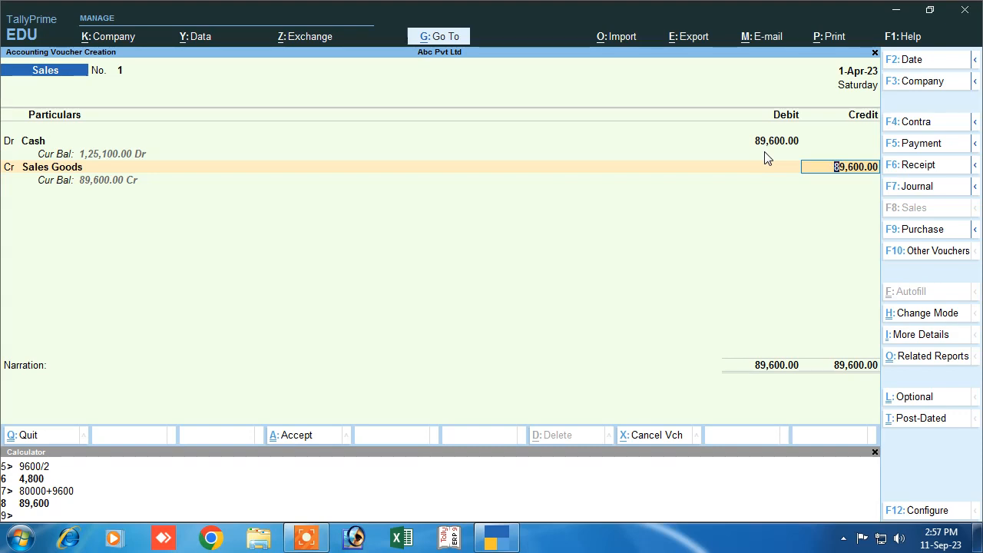
{"action": "key", "text": "BackSpace"}
{"action": "type", "text": "80000"}
{"action": "key", "text": "Return"}
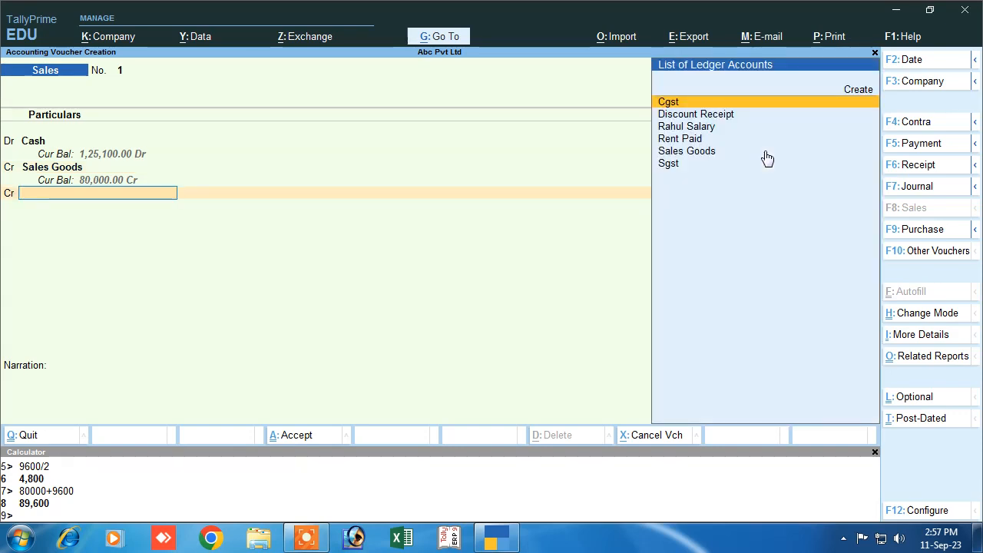
- Credit Cgst and Sgst 4,800 each, narrate 'being sold', and save the sales voucher
{"action": "key", "text": "Return"}
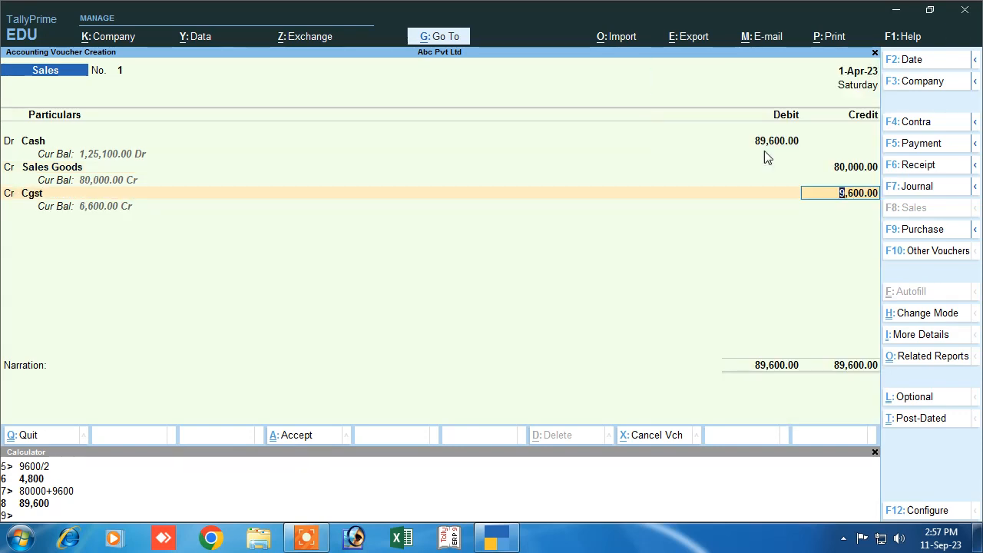
{"action": "type", "text": "4,800"}
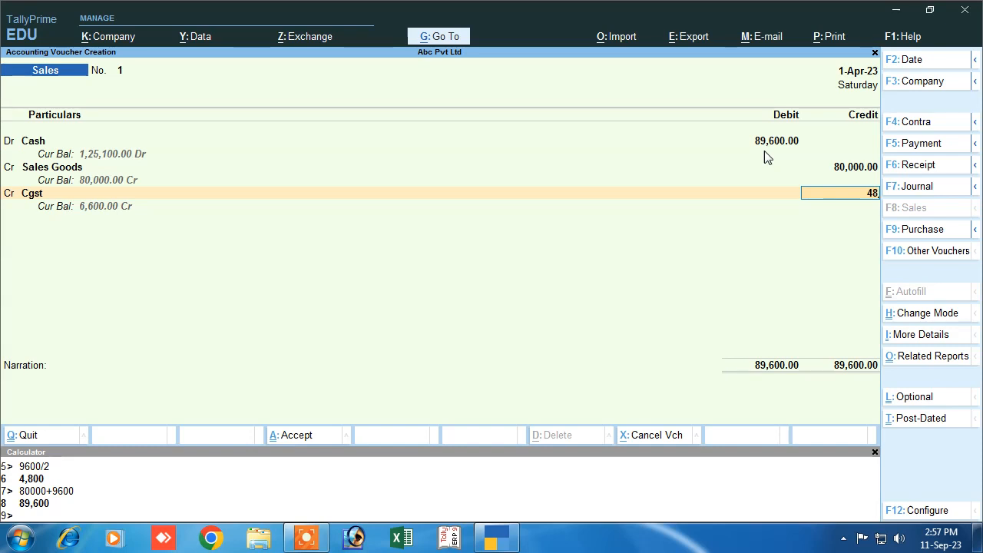
{"action": "key", "text": "Return"}
{"action": "key", "text": "Return"}
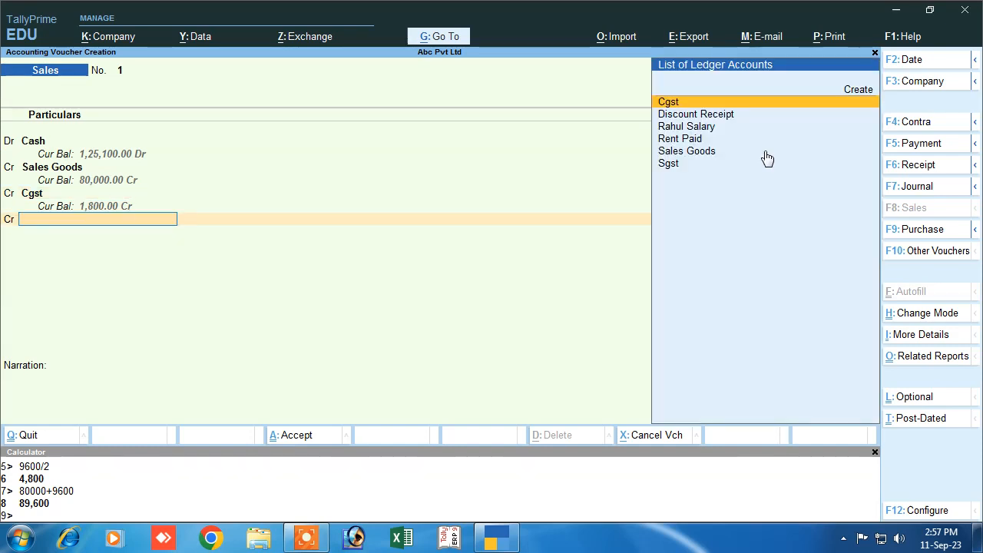
{"action": "type", "text": "S"}
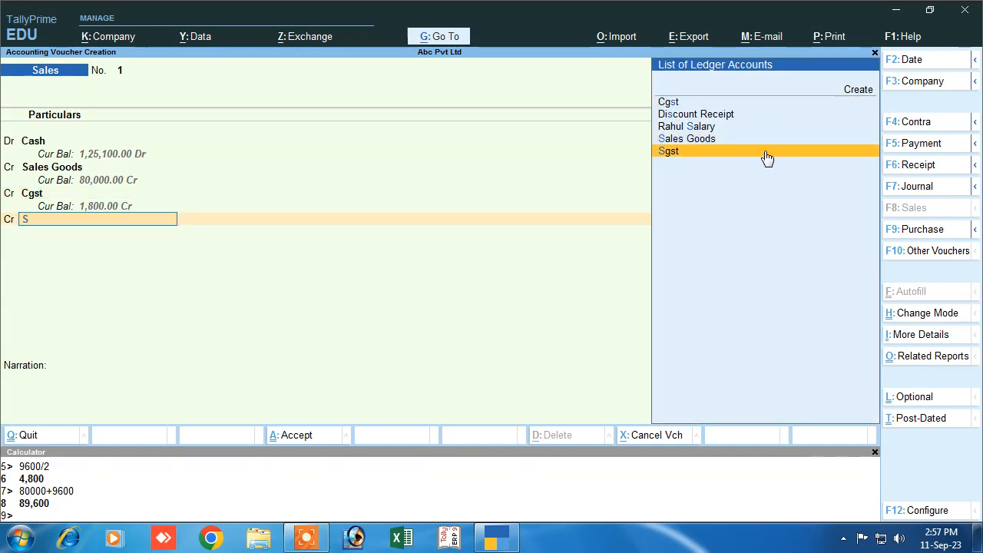
{"action": "left_click", "coordinate": [764, 150]}
{"action": "key", "text": "Return"}
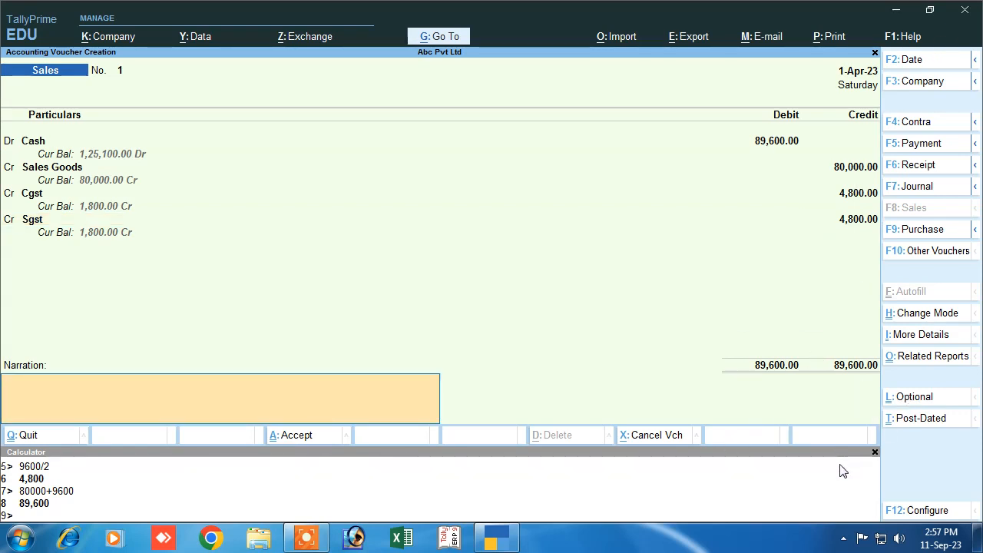
{"action": "type", "text": "being sold"}
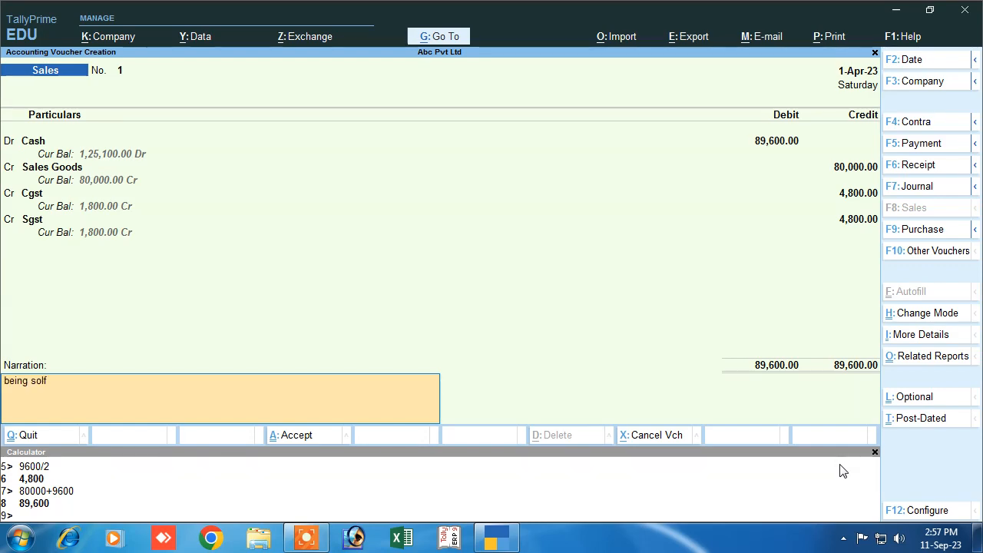
{"action": "key", "text": "Return"}
{"action": "key", "text": "Return"}
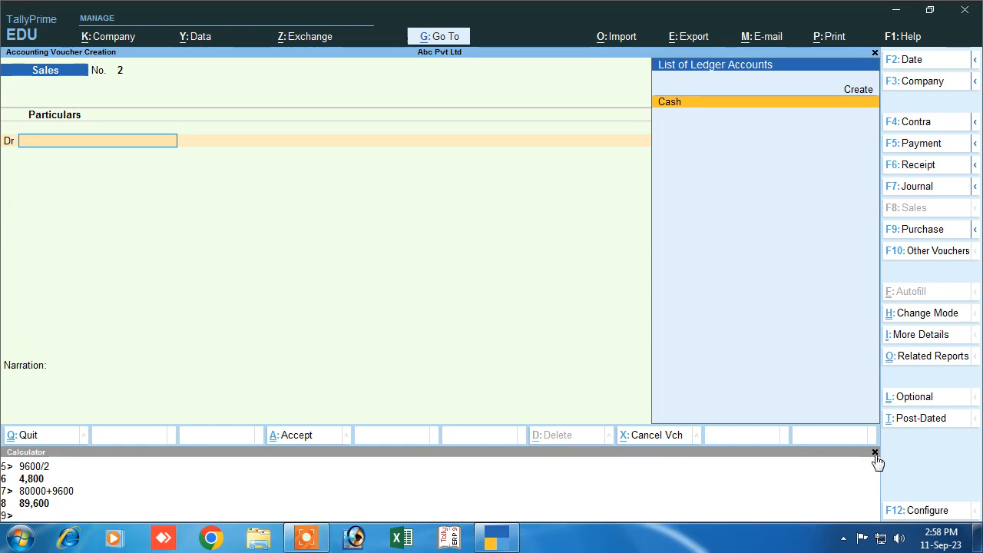
- Close the calculator and voucher entry, review the seven vouchers in the Day Book, and open the Balance Sheet
{"action": "left_click", "coordinate": [875, 454]}
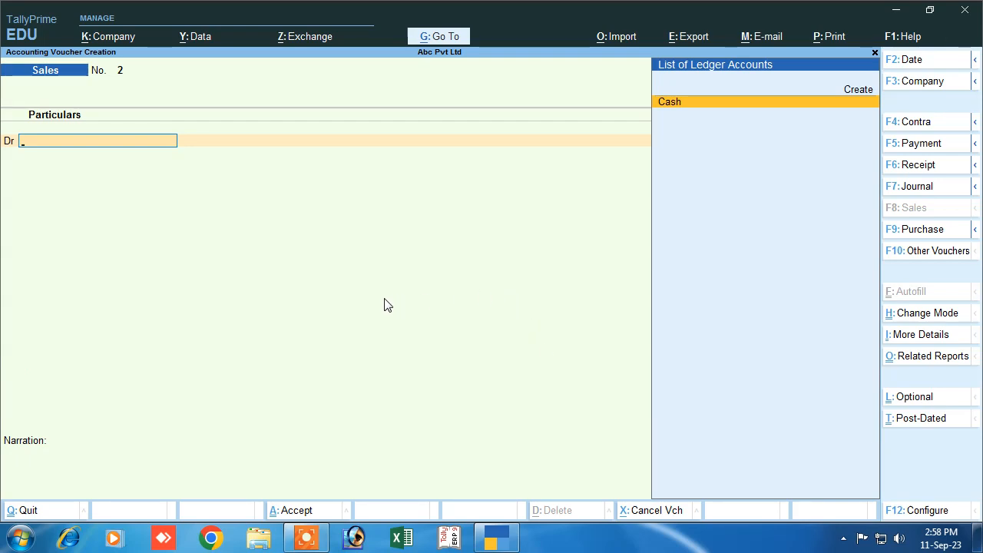
{"action": "key", "text": "Escape"}
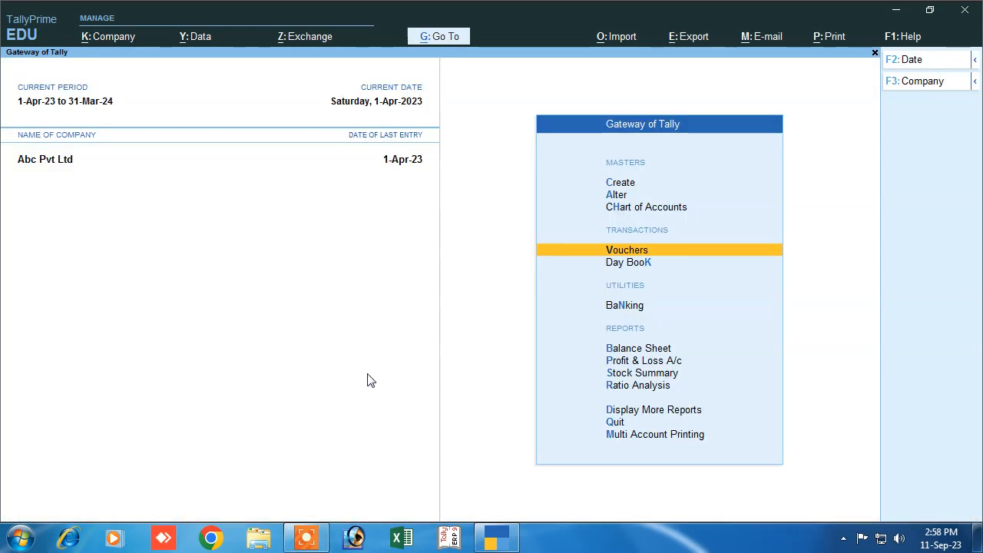
{"action": "left_click", "coordinate": [638, 263]}
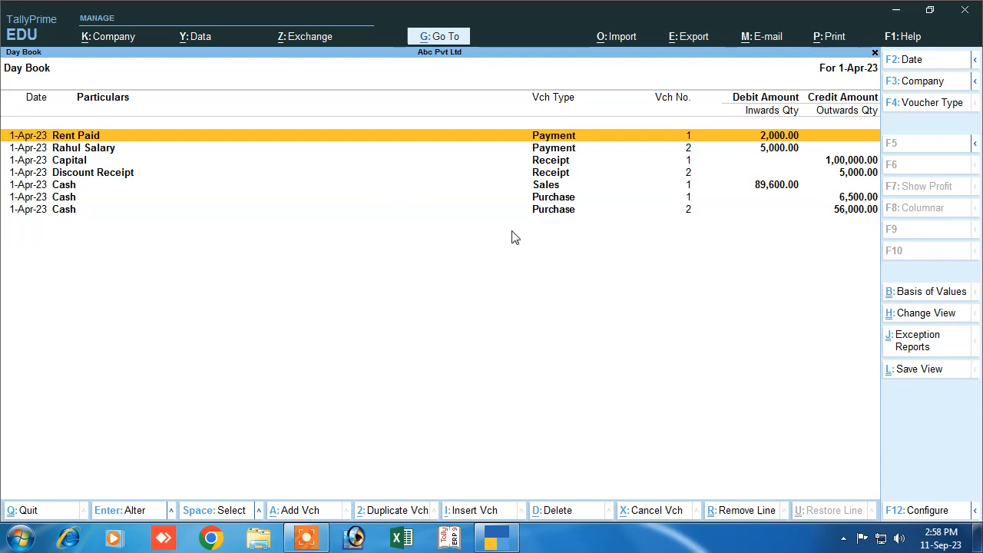
{"action": "key", "text": "Escape"}
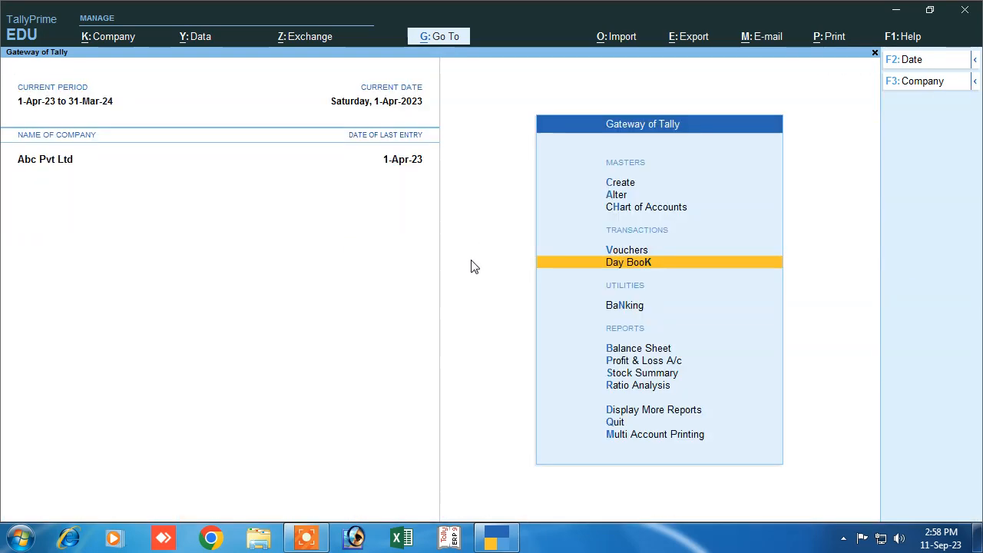
{"action": "left_click", "coordinate": [636, 350]}
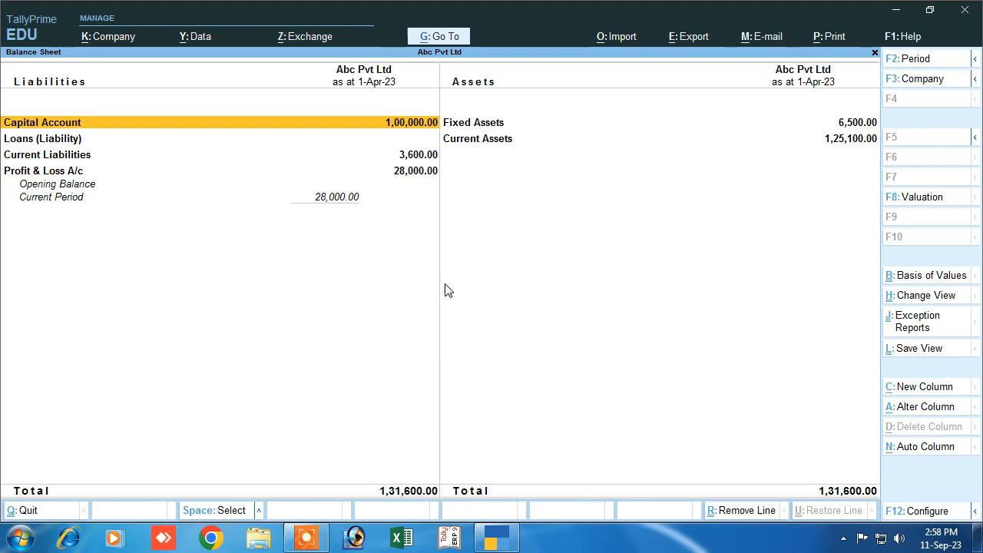
- Show the detailed Balance Sheet, which balances at 1,31,600, then close it
{"action": "key", "text": "alt+F5"}
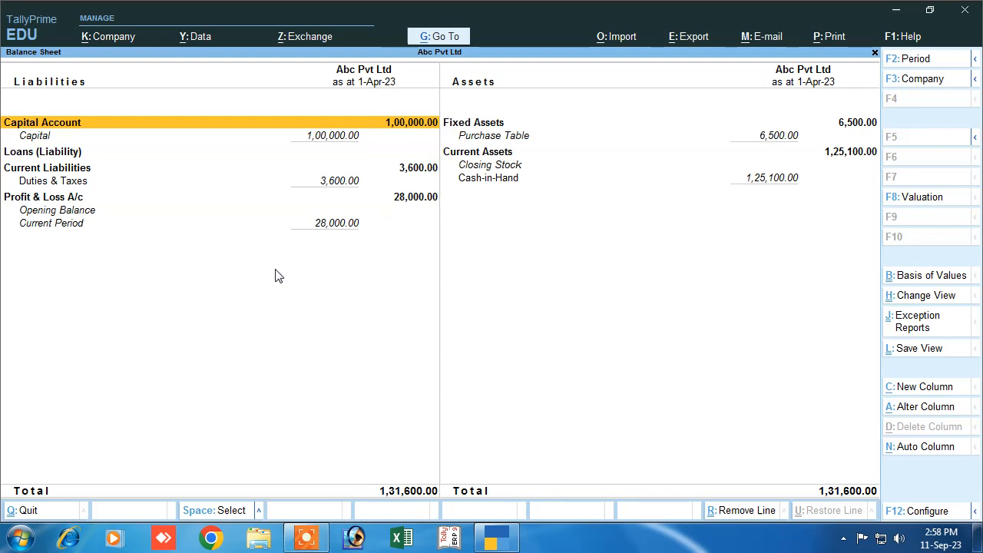
{"action": "key", "text": "Escape"}
{"action": "key", "text": "Escape"}
{"action": "key", "text": "Escape"}
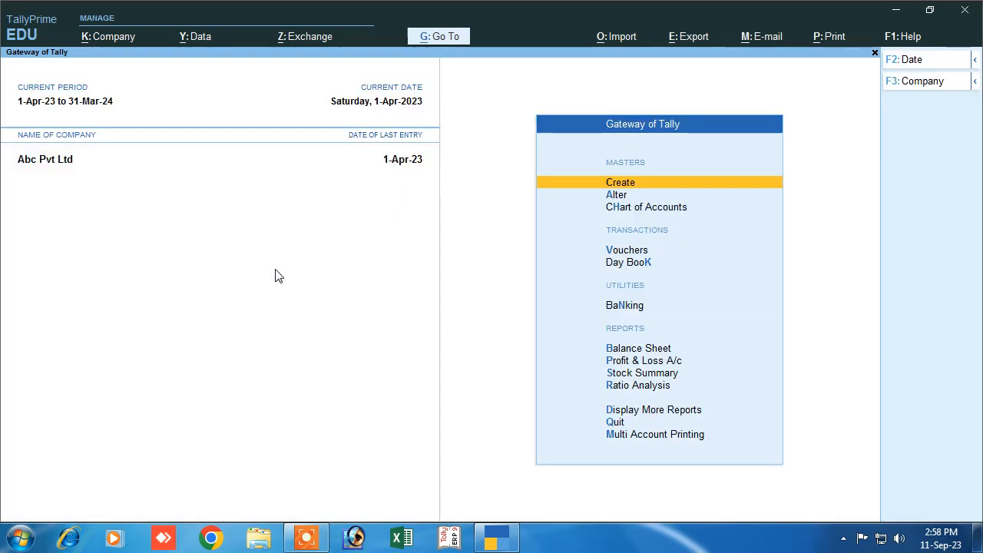
{"action": "key", "text": "Down"}
{"action": "key", "text": "Down"}
{"action": "key", "text": "Down"}
{"action": "key", "text": "Down"}
{"action": "key", "text": "Down"}
{"action": "key", "text": "Down"}
{"action": "key", "text": "Down"}
{"action": "key", "text": "Down"}
{"action": "key", "text": "Down"}
{"action": "key", "text": "Down"}
{"action": "key", "text": "Up"}
{"action": "key", "text": "Up"}
{"action": "key", "text": "Up"}
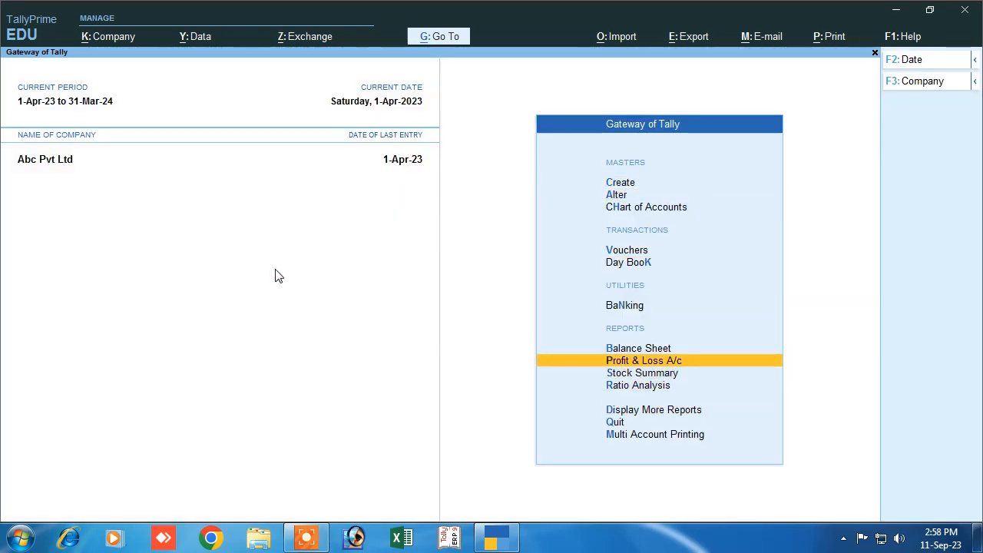
{"action": "key", "text": "Return"}
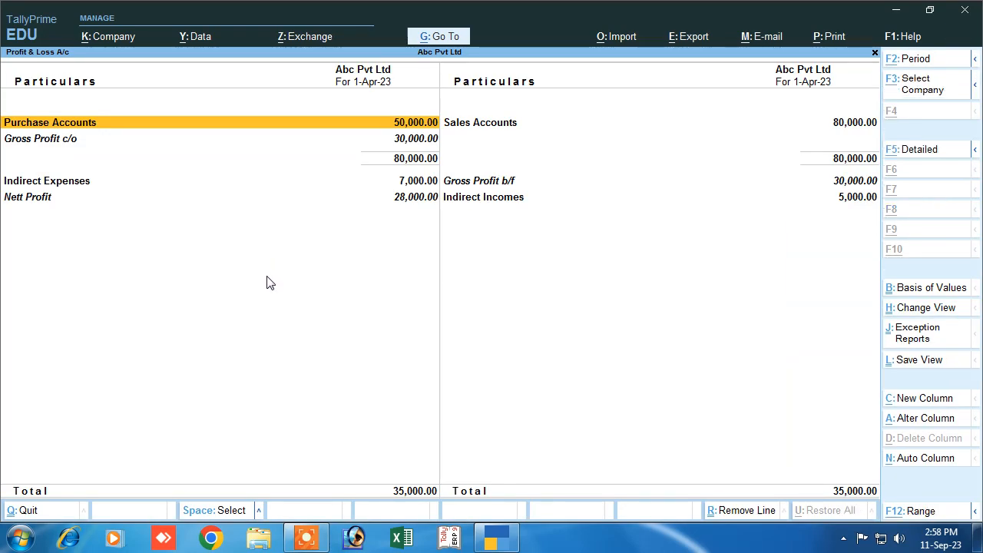
{"action": "key", "text": "alt+F5"}
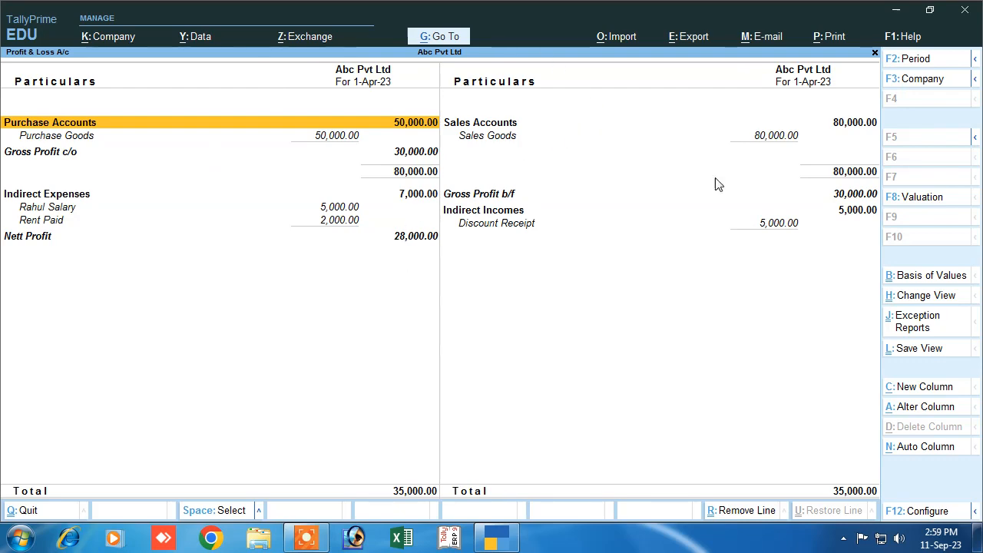
{"action": "key", "text": "Escape"}
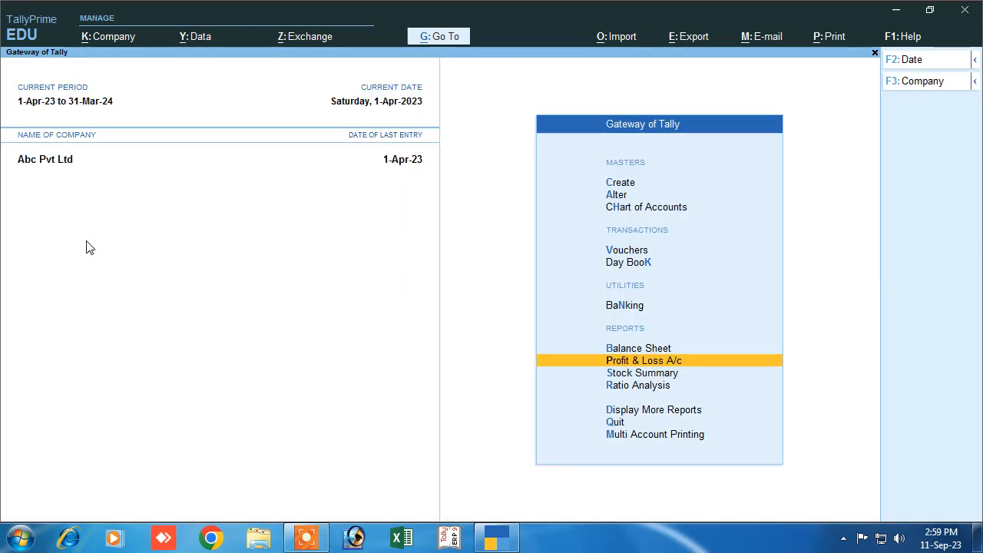
{"action": "key", "text": "Escape"}
{"action": "key", "text": "Escape"}
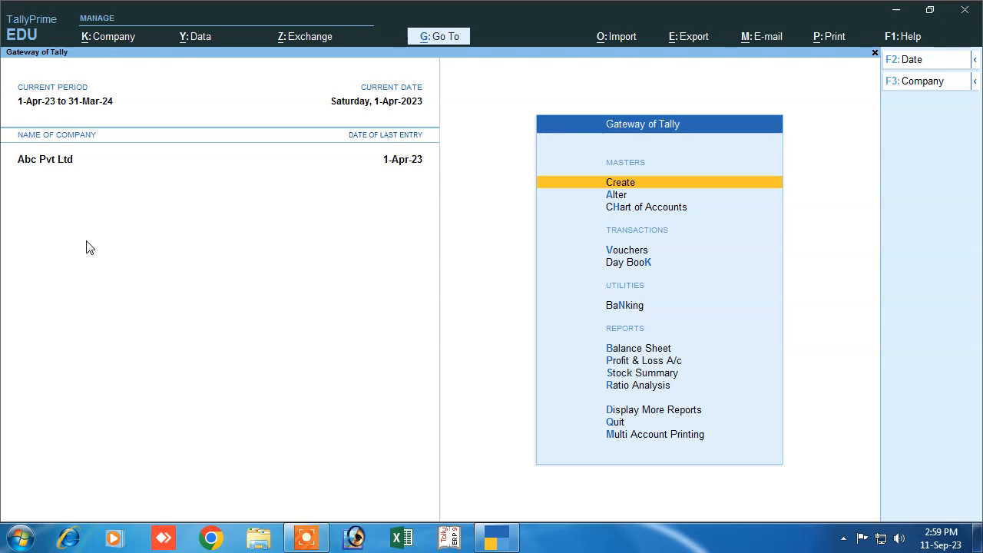